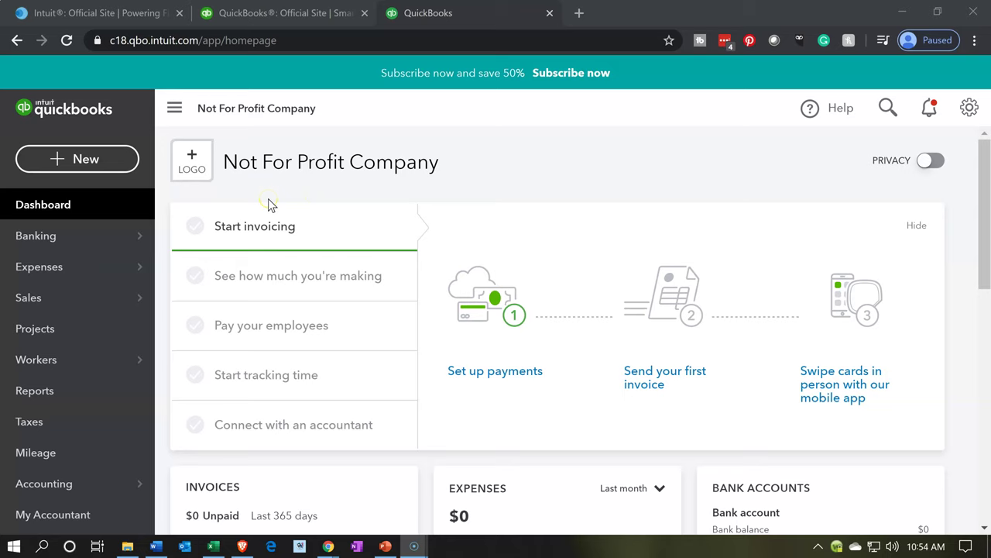
Switch to the Excel workbook and review the donated office space journal entry at the start of sheet 1
left_click(214, 547)
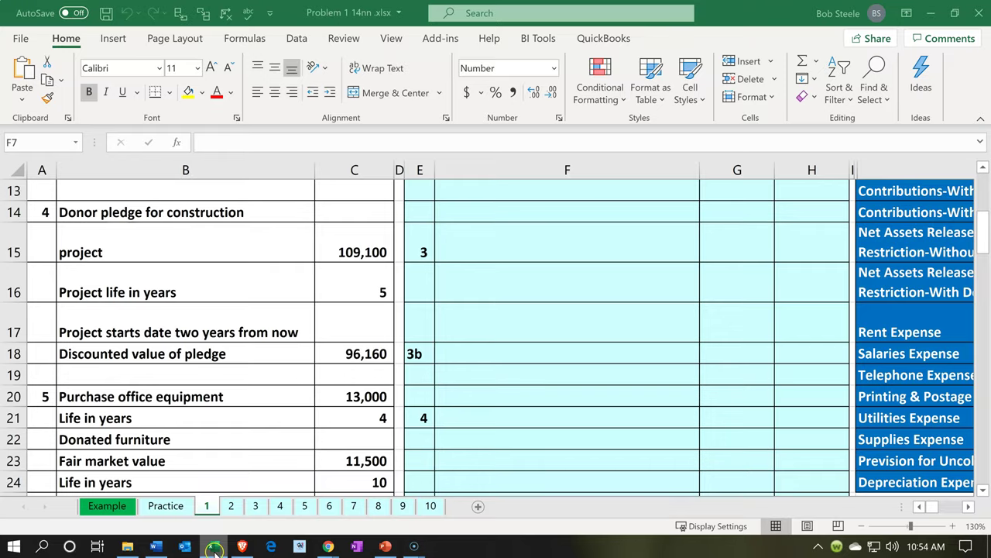
left_click(292, 419)
scroll(292, 420, "up", 4)
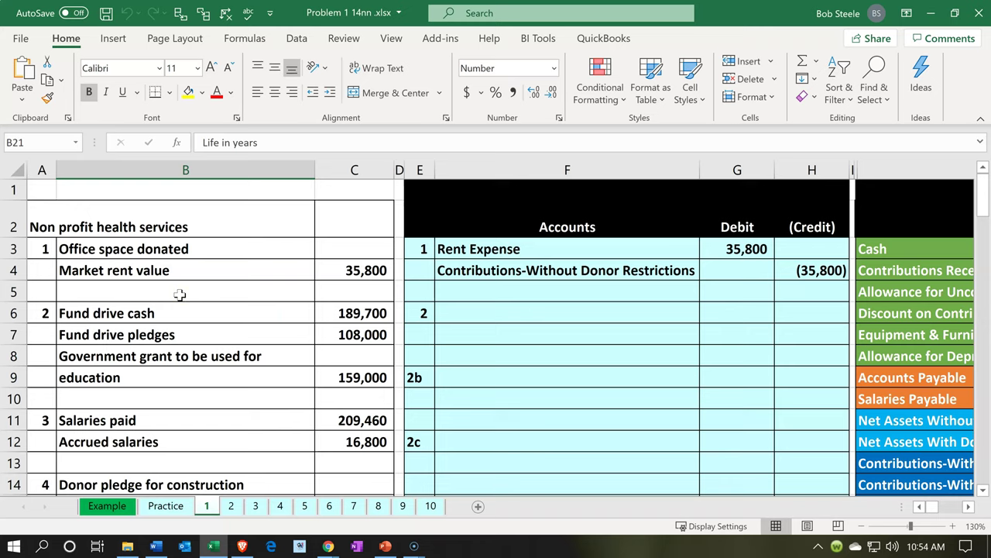
left_click(464, 272)
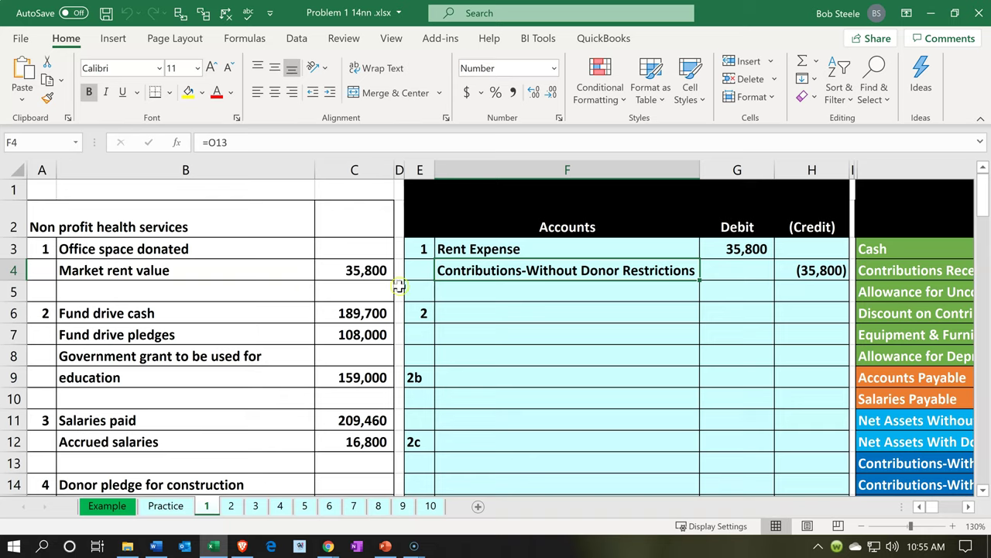
left_click(494, 294)
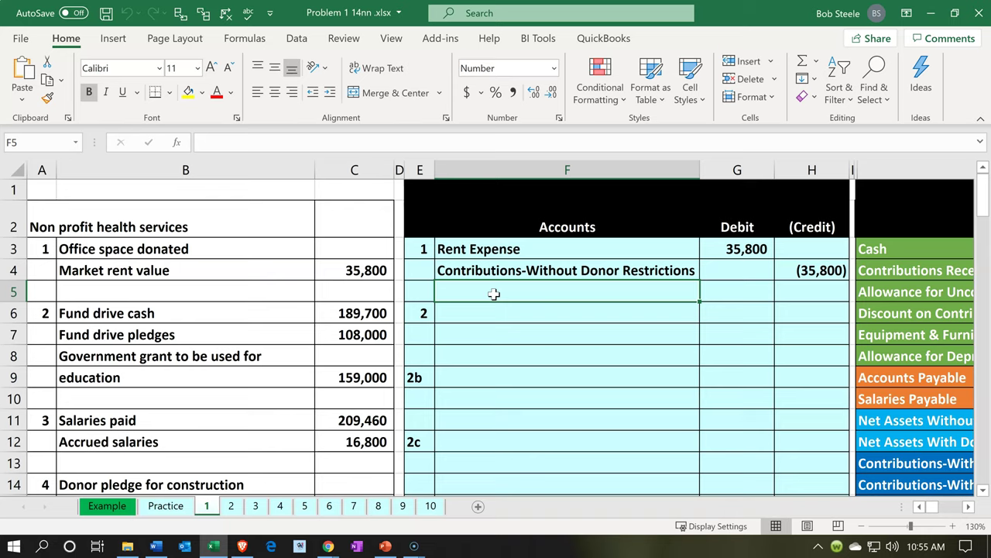
key("Right")
key("Right")
key("Up")
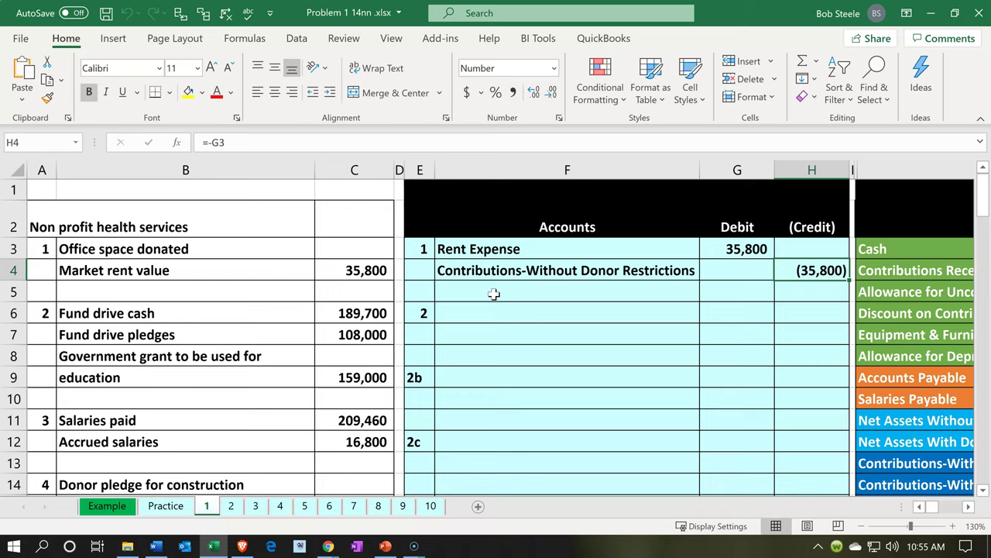
key("Up")
key("Left")
key("Left")
key("Left")
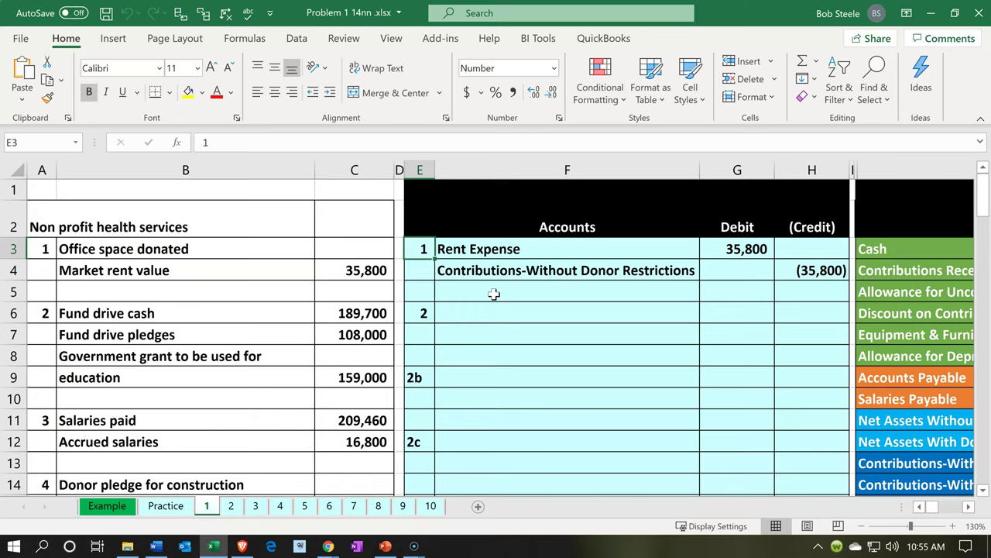
Examine the trial balance columns next to the journal entry for the accounts it affects
key("Right")
key("Right")
key("Right")
key("Right")
key("Right")
key("Right")
key("Right")
key("Right")
key("Right")
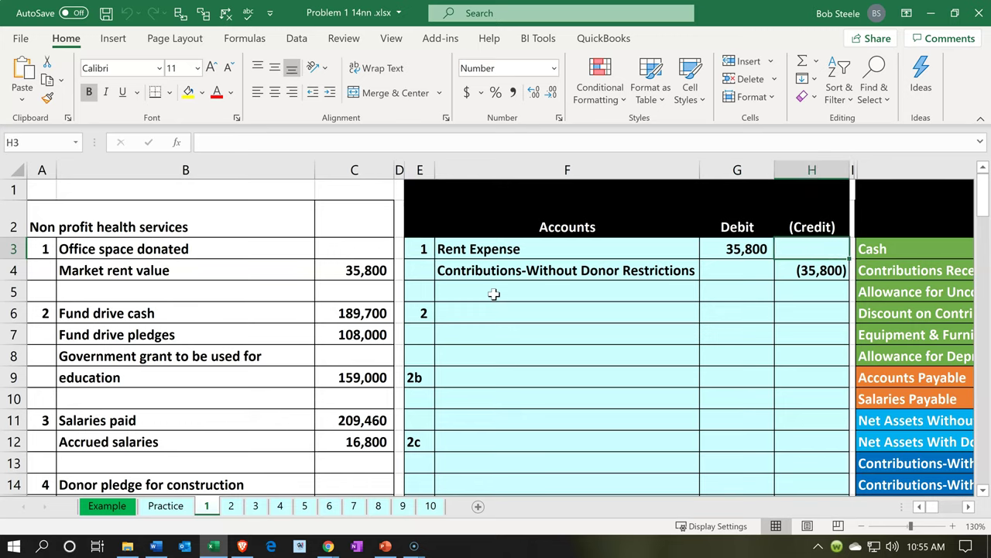
key("Left")
key("Left")
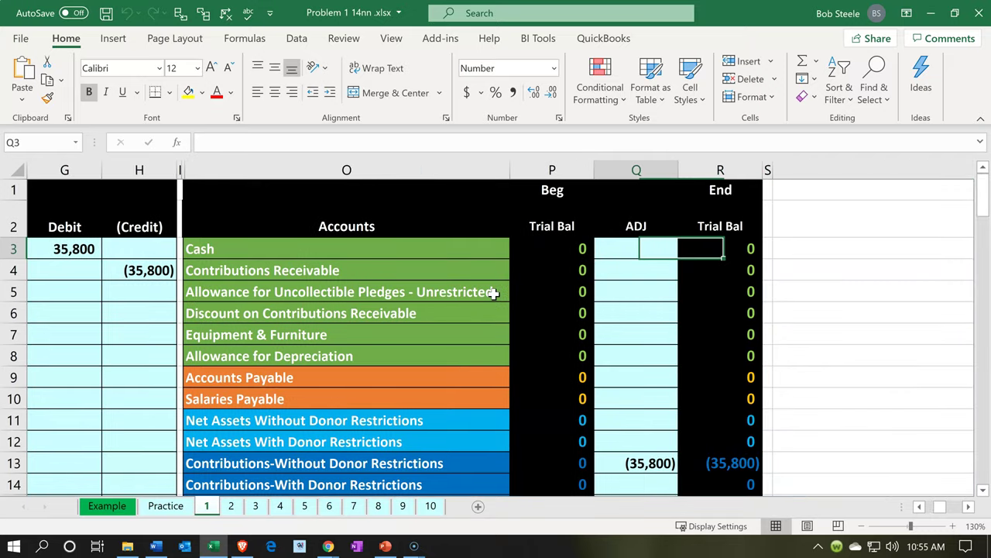
key("Left")
key("Left")
key("Left")
key("Left")
key("Left")
key("Left")
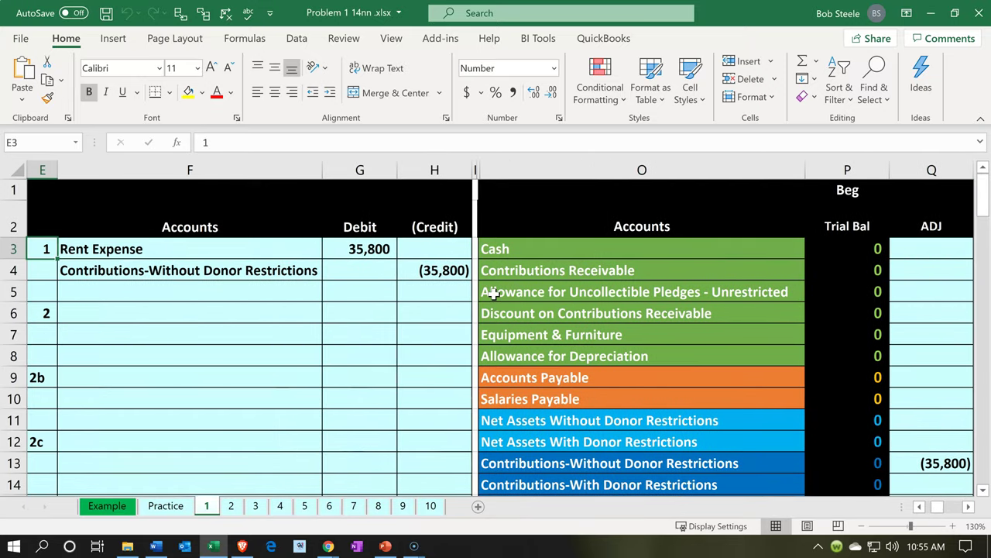
key("Down")
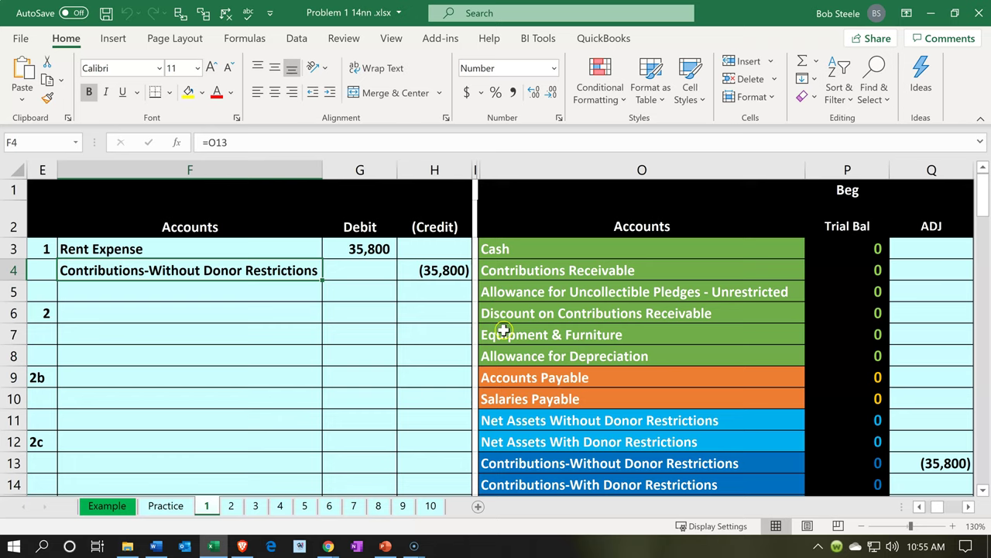
scroll(503, 331, "down", 1)
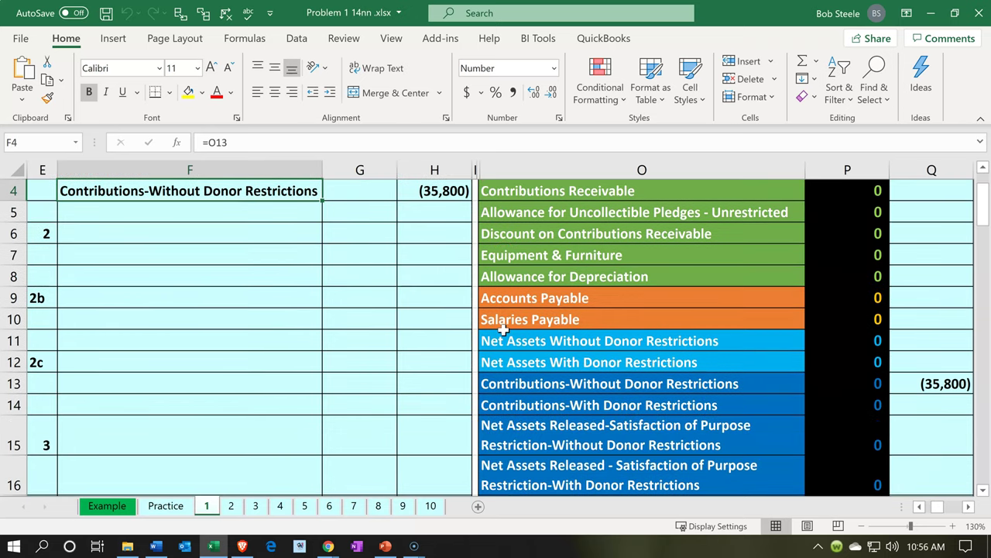
Review the beginning, adjustment and ending trial balance amounts for Contributions-Without Donor Restrictions
left_click(556, 392)
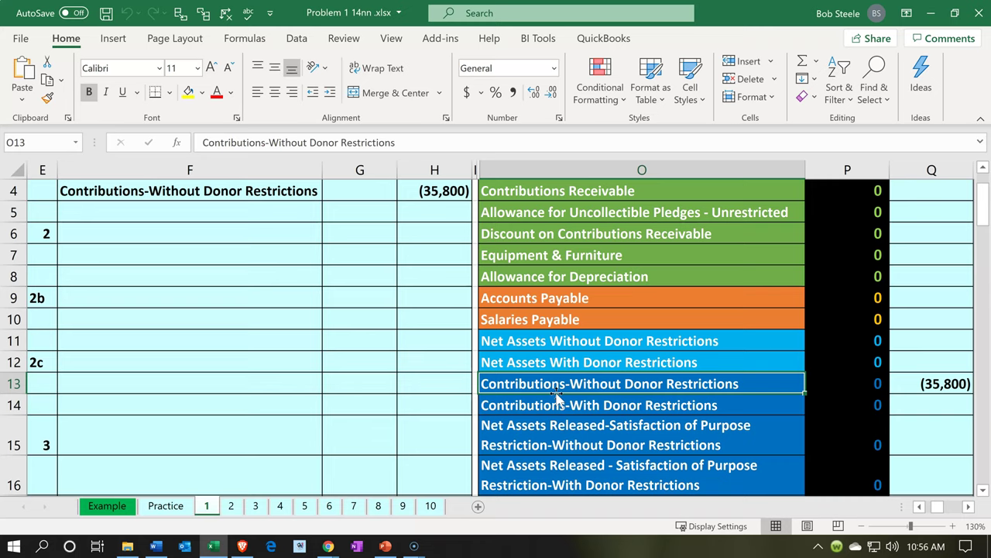
left_click(555, 390)
key("Right")
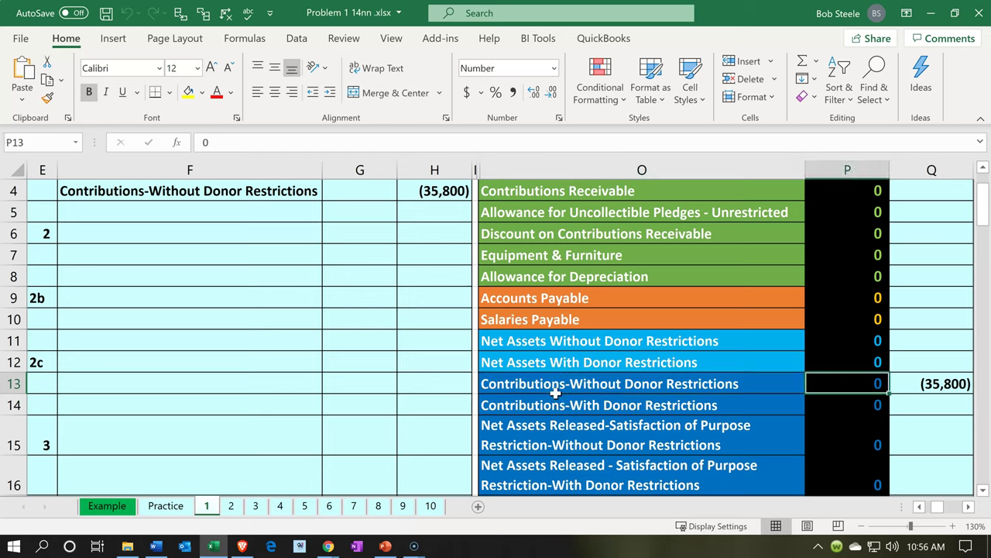
key("Right")
key("Right")
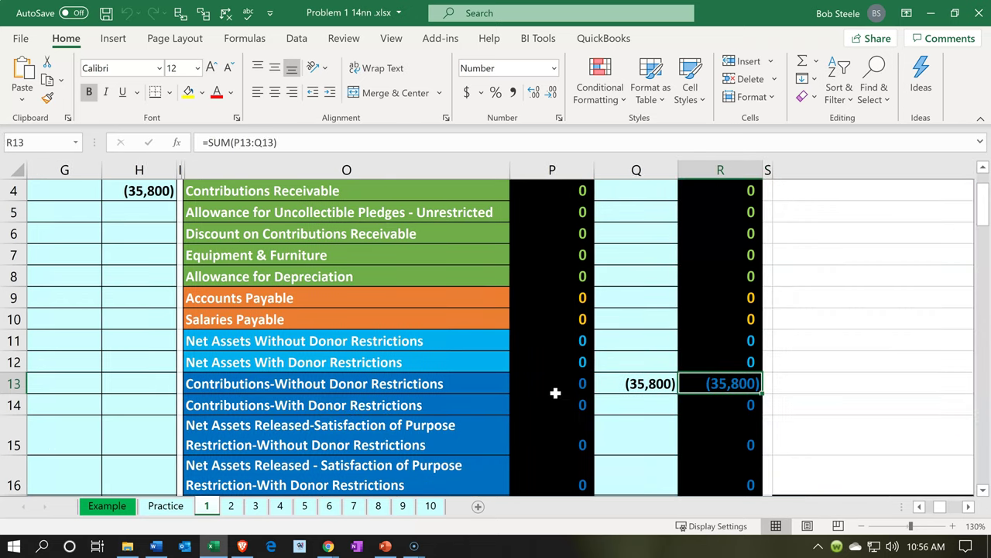
key("Left")
key("Left")
key("Left")
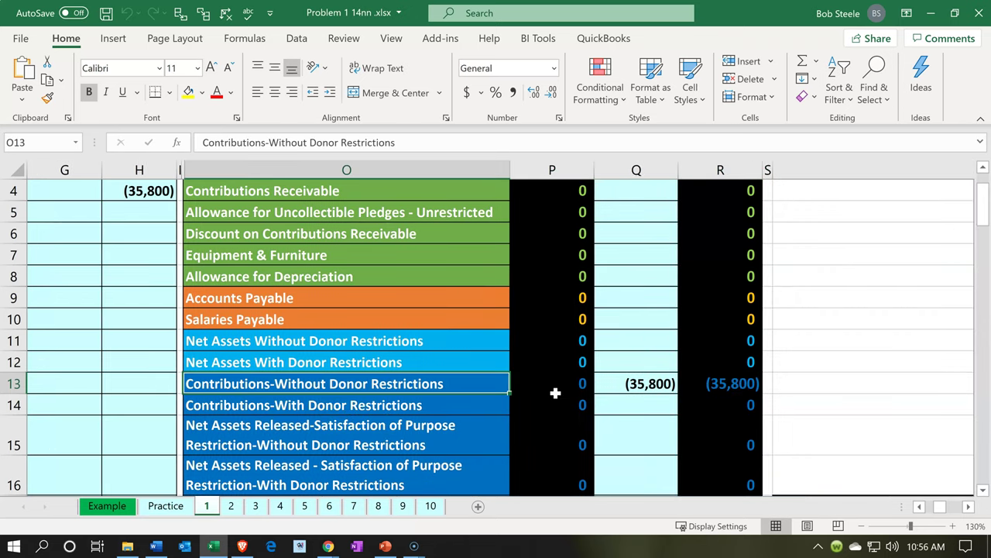
Compare the Rent Expense and Contributions-Without Donor Restrictions rows in the trial balance
key("Down")
key("Down")
key("Down")
key("Down")
key("Down")
key("Down")
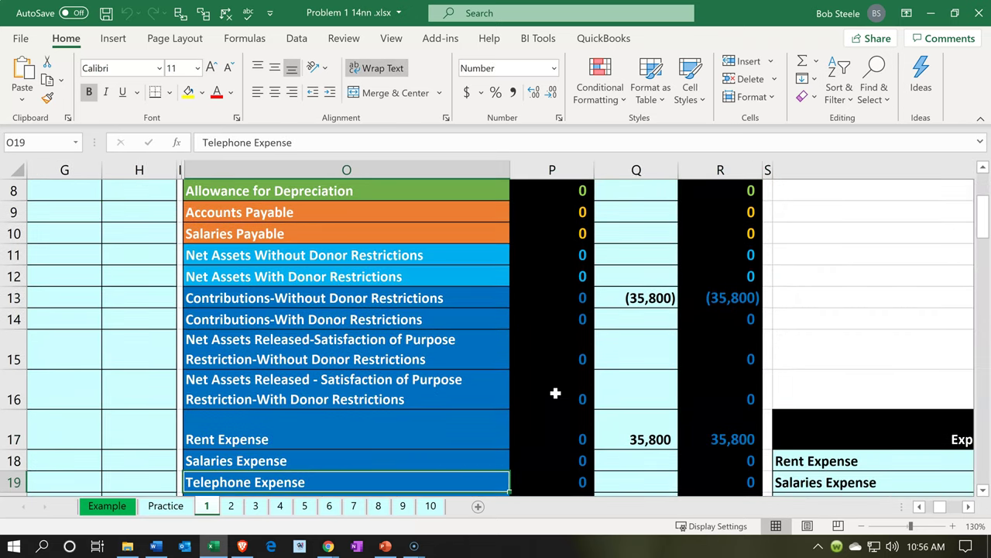
key("Up")
key("Up")
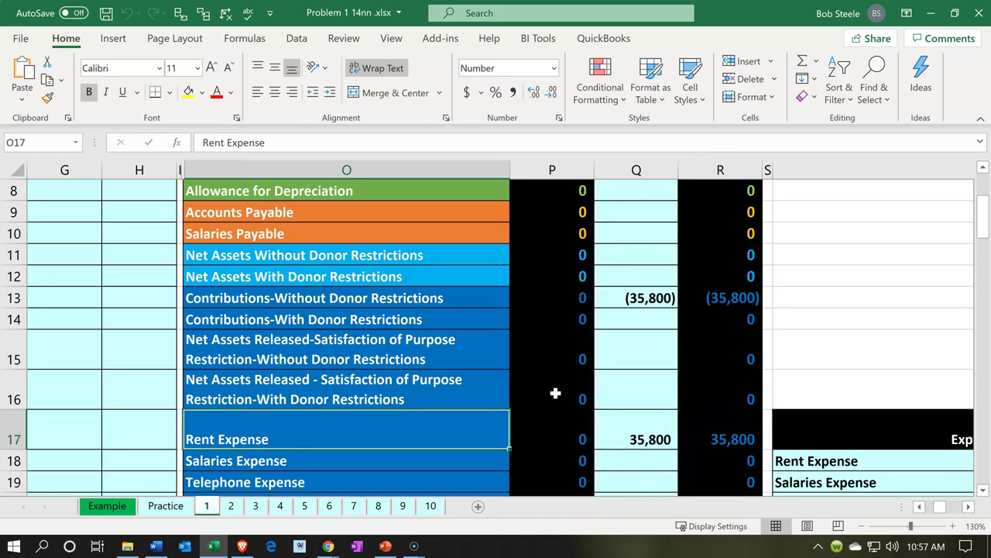
key("Up")
key("Up")
key("Up")
key("Up")
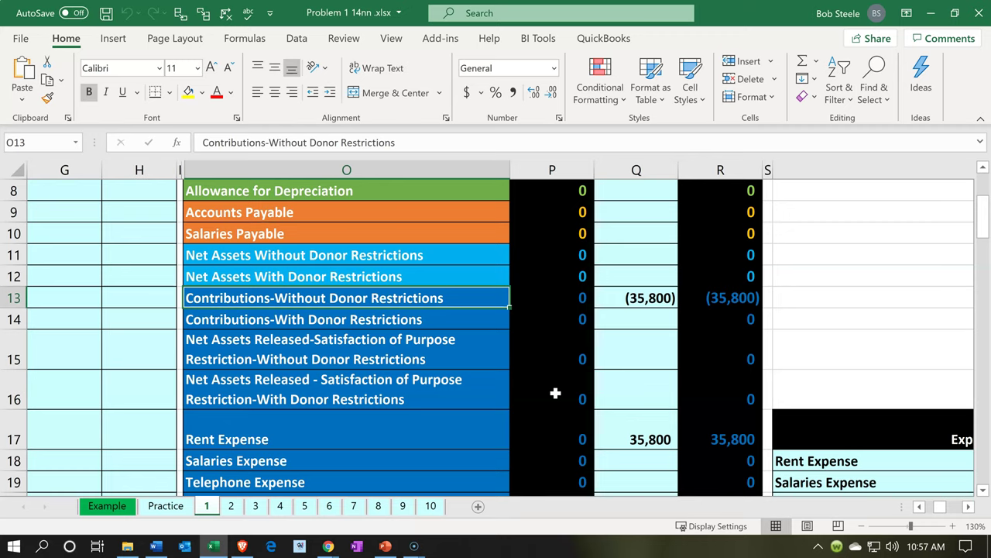
key("Down")
key("Down")
key("Down")
key("Down")
key("Down")
key("Up")
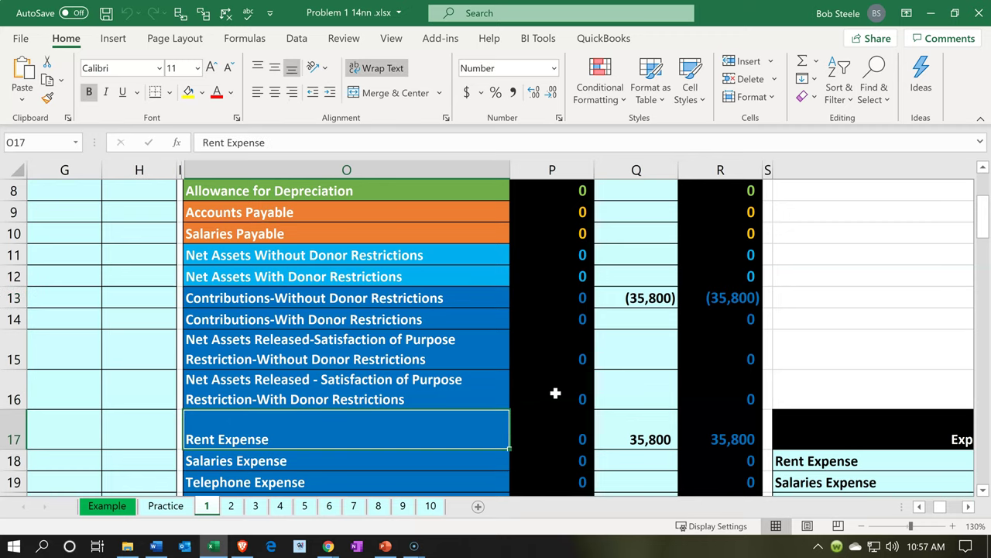
Return to the first journal entry and review its Rent Expense debit and contributions credit
key("Left")
key("Left")
key("Left")
key("Left")
key("Left")
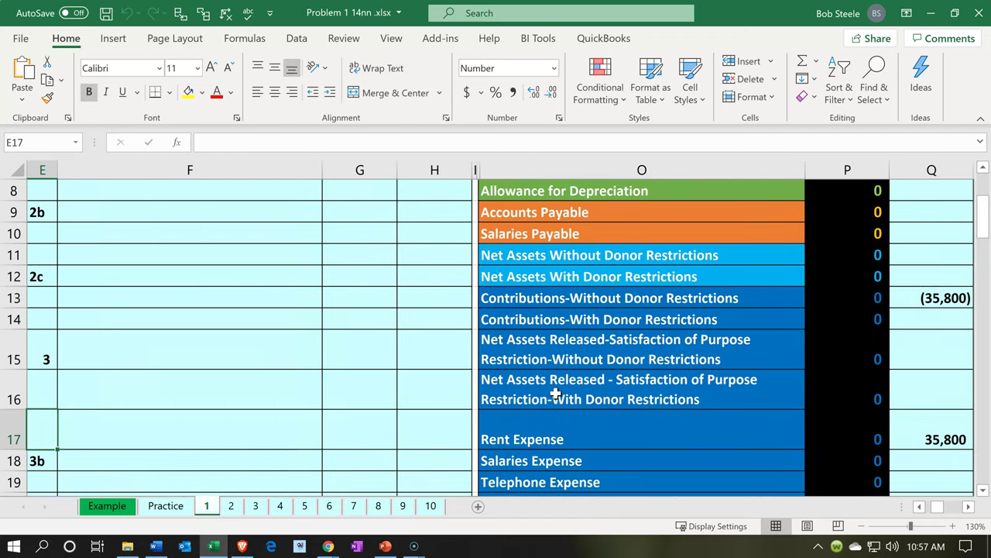
key("Up")
key("Up")
key("Up")
key("Up")
key("Up")
key("Up")
key("Up")
key("Up")
key("Up")
key("Up")
key("Up")
key("Up")
key("Up")
key("Up")
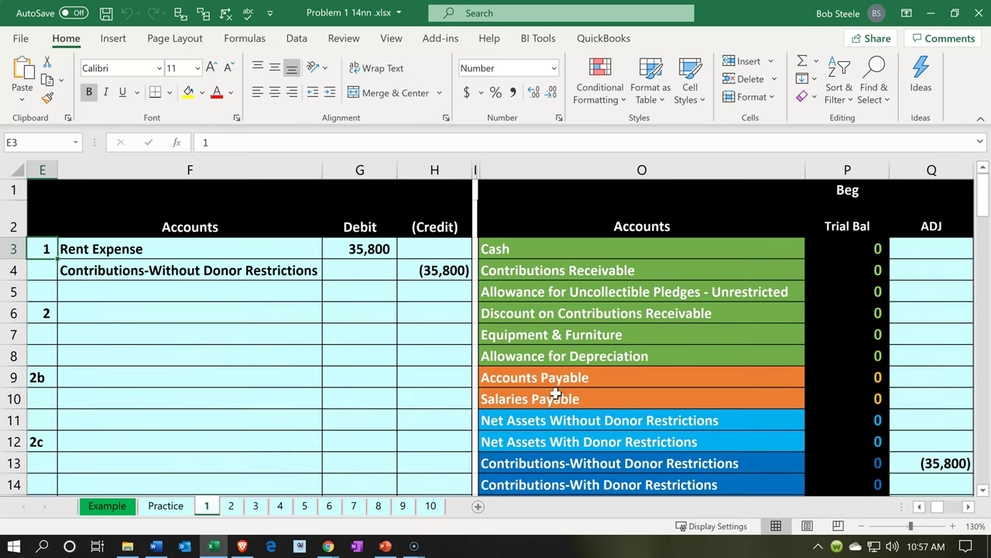
left_click(250, 298)
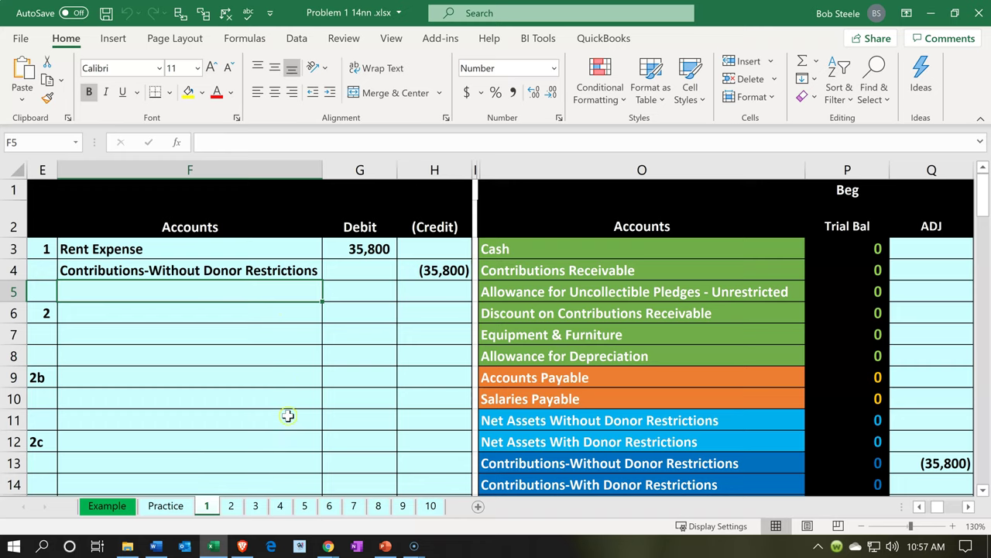
Switch to QuickBooks Online in Chrome and create a new sales receipt
mouse_move(341, 547)
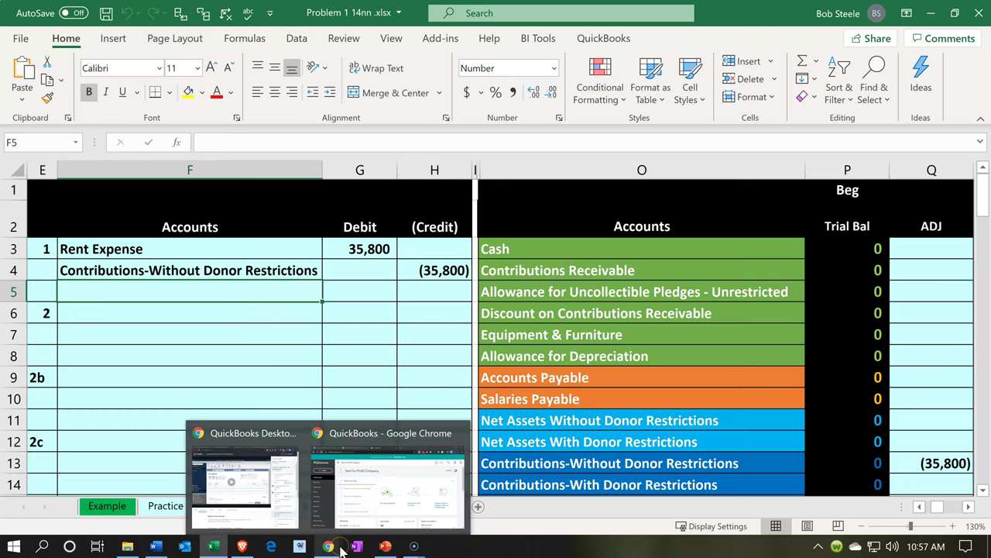
left_click(359, 494)
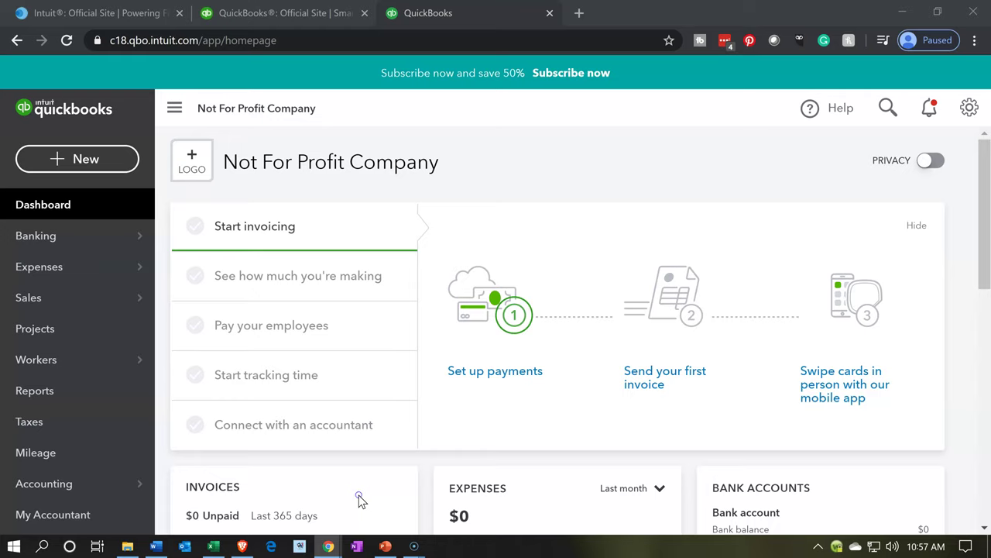
left_click(98, 165)
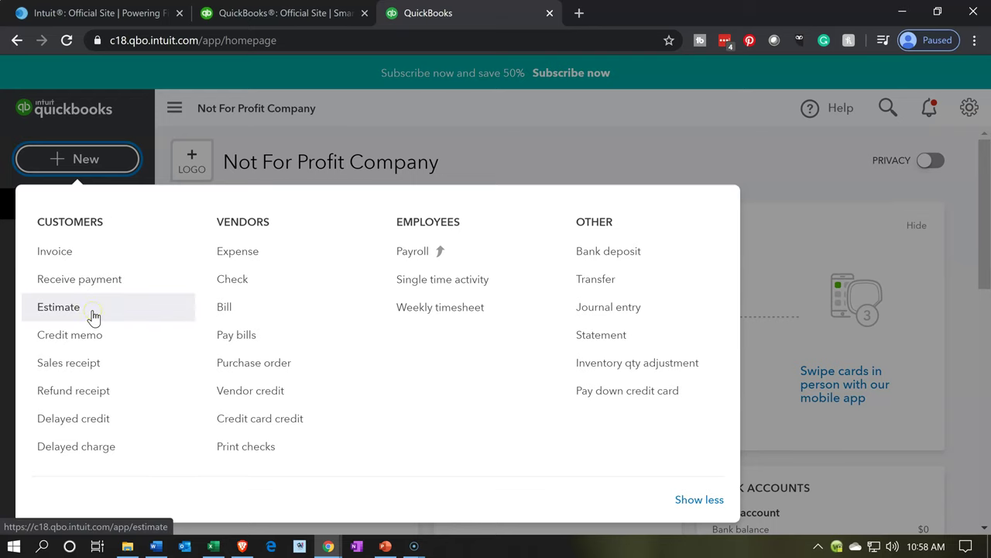
left_click(91, 370)
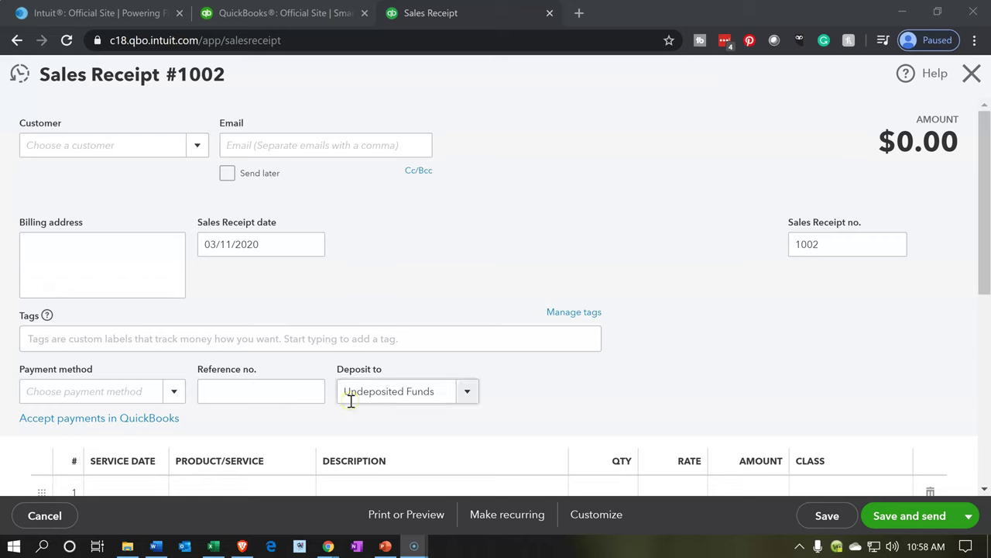
left_click(437, 262)
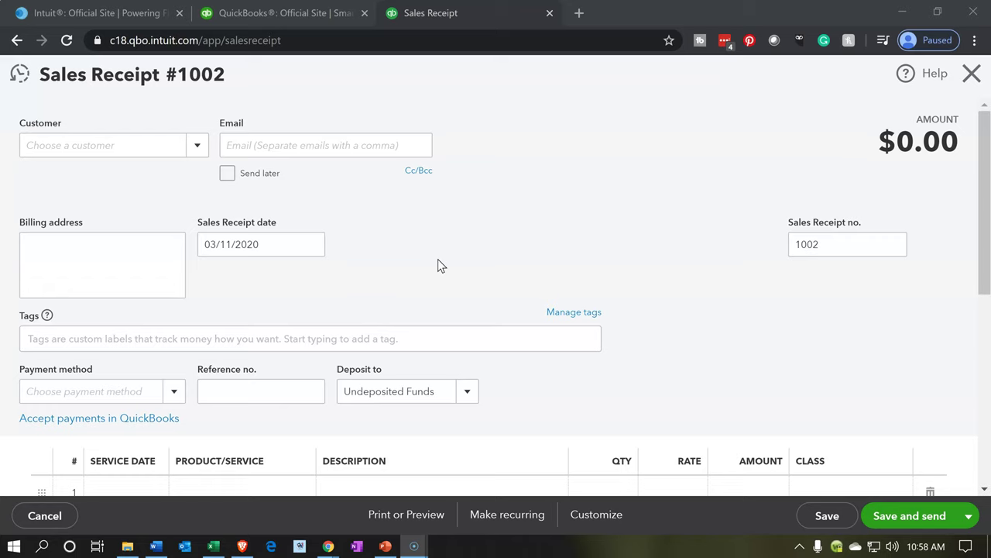
left_click(172, 148)
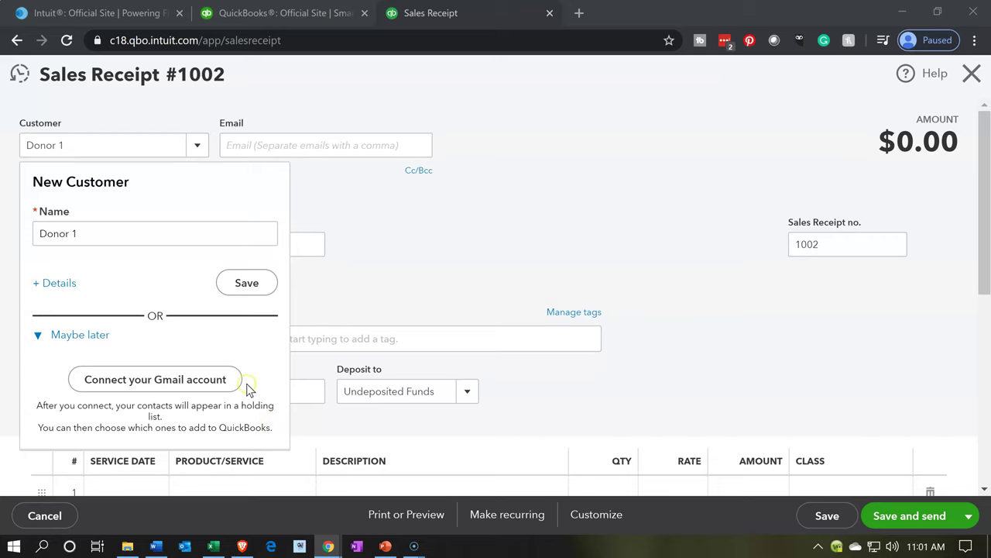
left_click(100, 142)
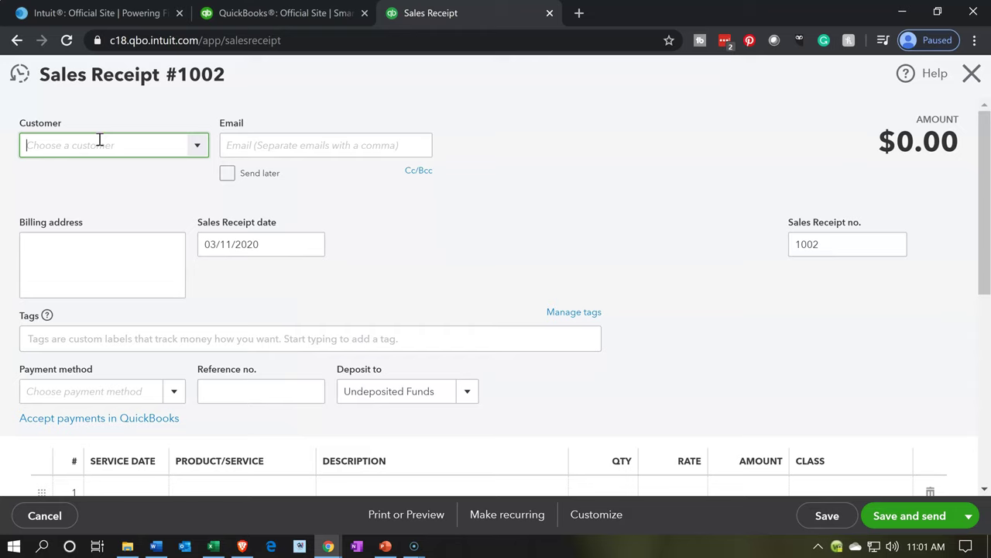
type("Donor")
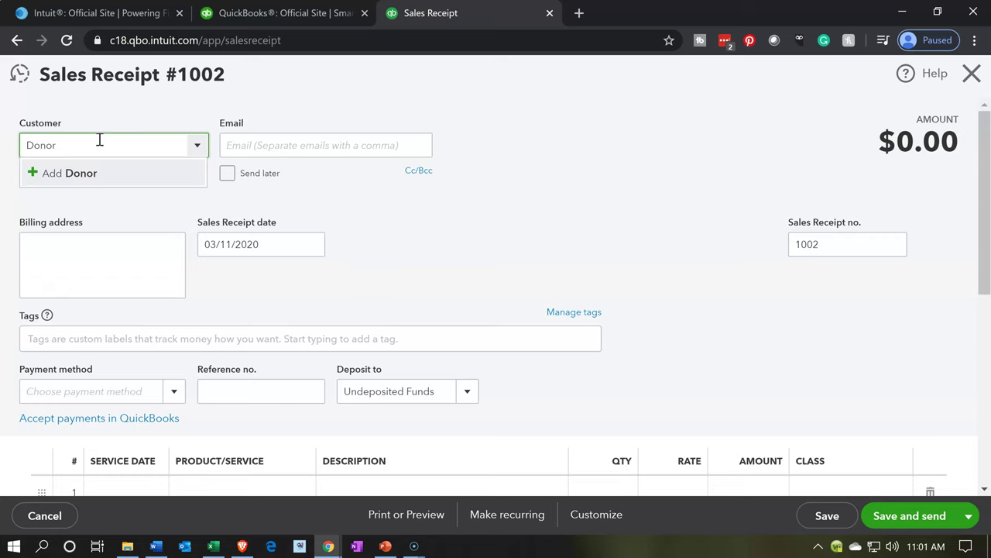
type(" 1")
key("Return")
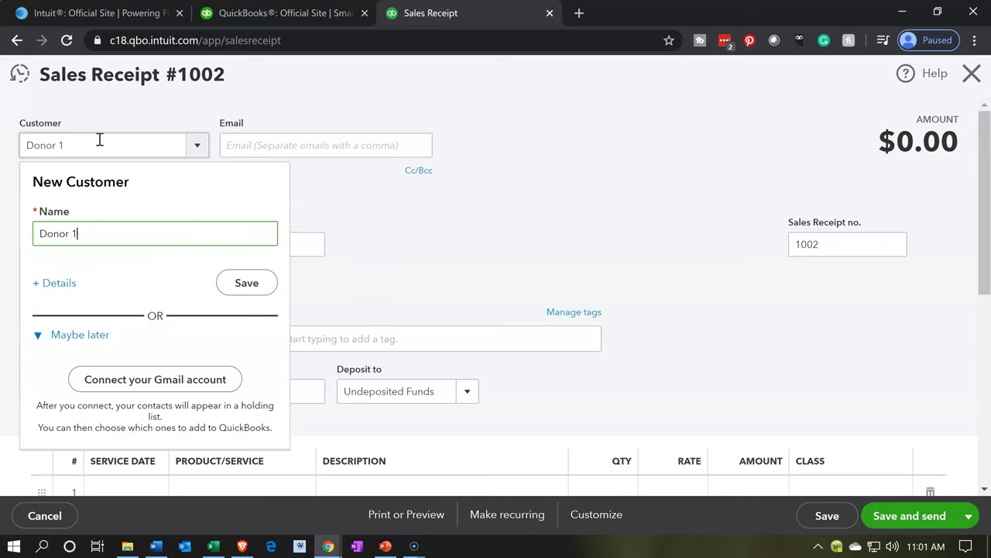
left_click(75, 285)
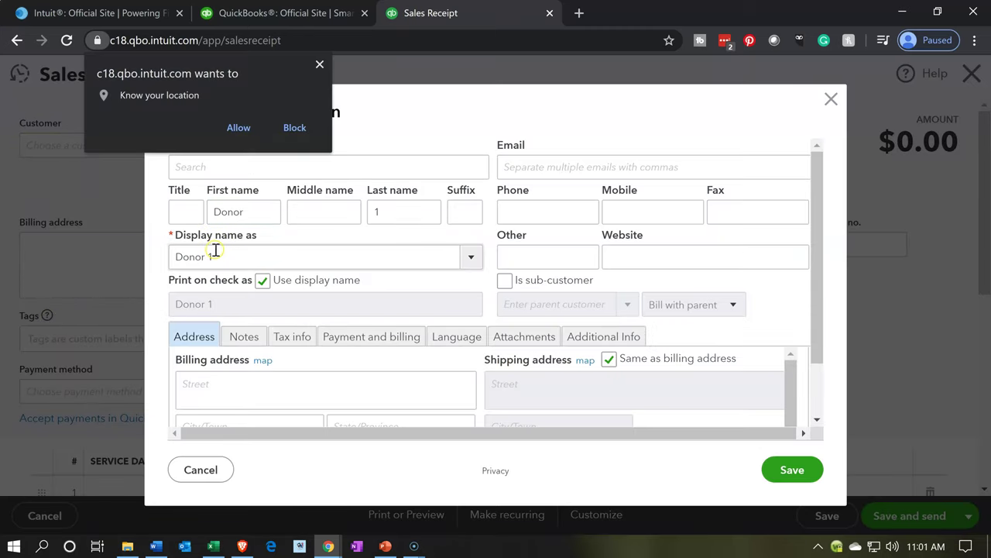
left_click(319, 65)
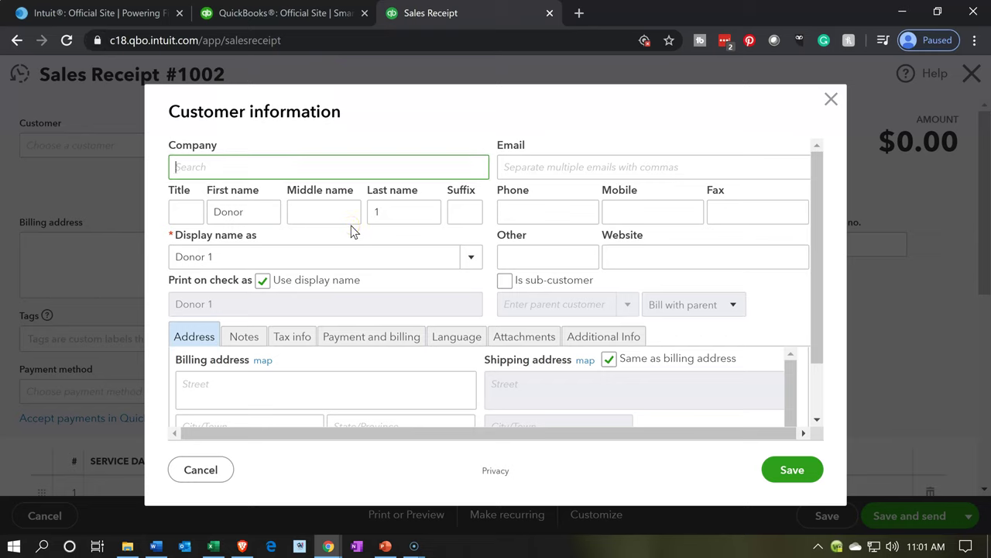
left_click(455, 199)
left_click(832, 105)
Add Donor 1 as a new customer on the sales receipt and save it without further details
left_click(25, 145)
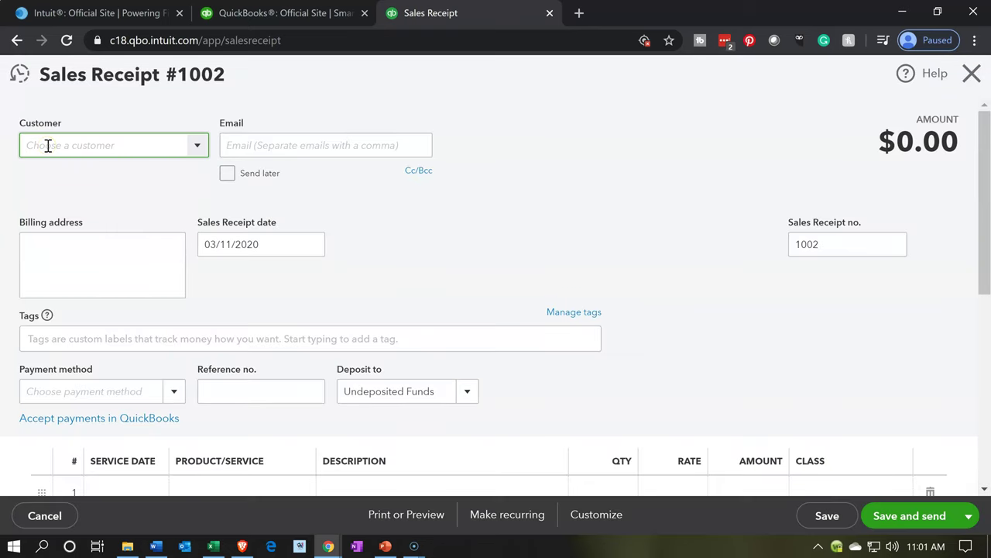
type("Donor 1")
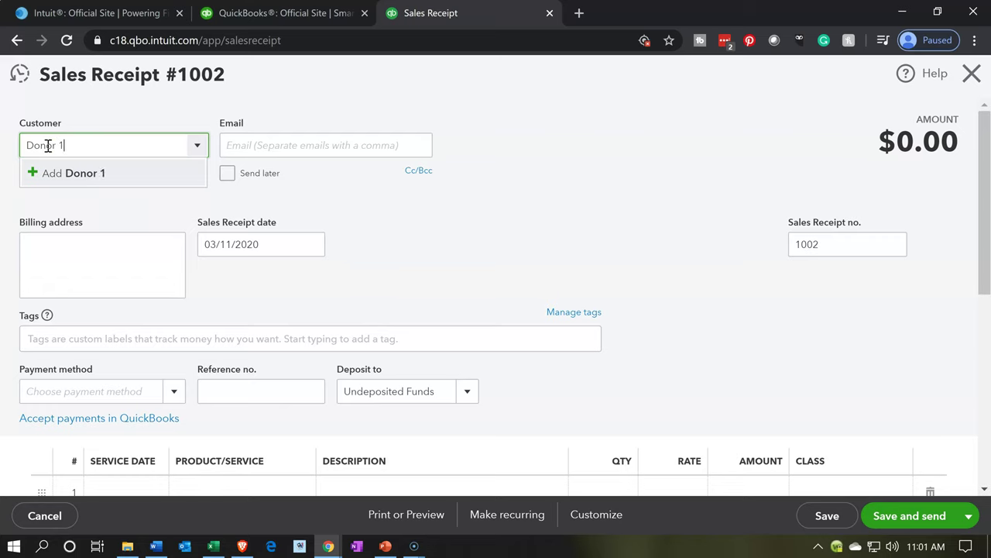
key("Return")
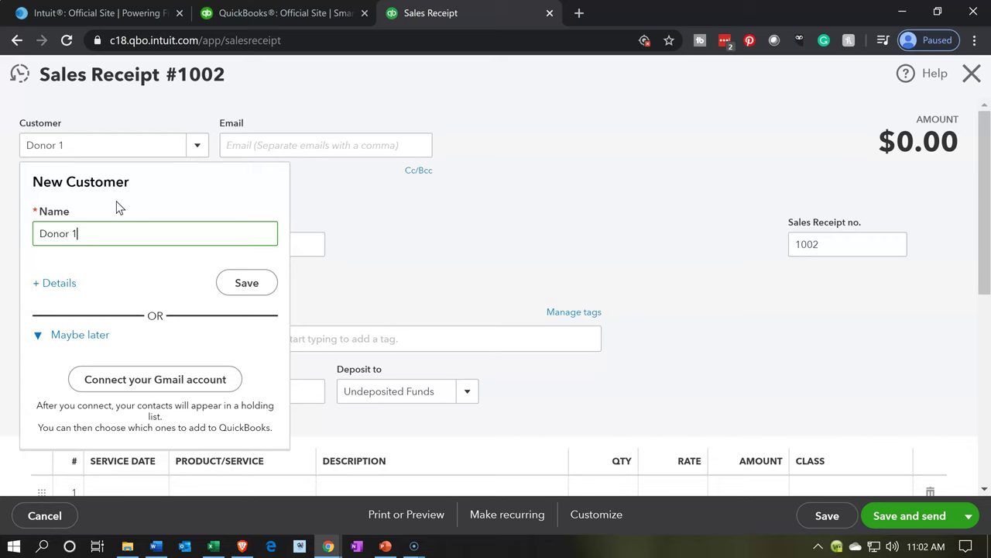
left_click(228, 284)
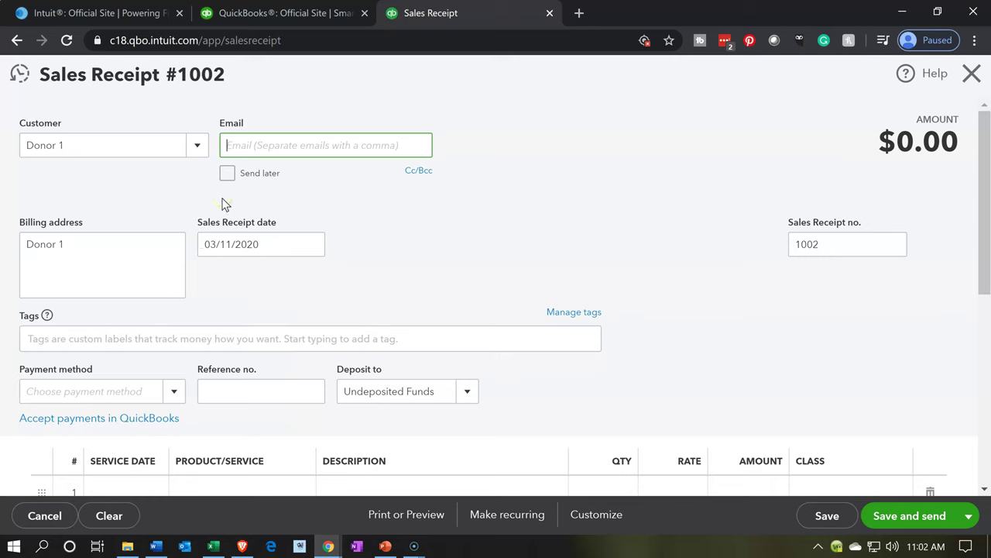
Set the sales receipt date to 01/01/2020, leaving the e-mail, billing address and receipt number as they are
key("Tab")
key("Tab")
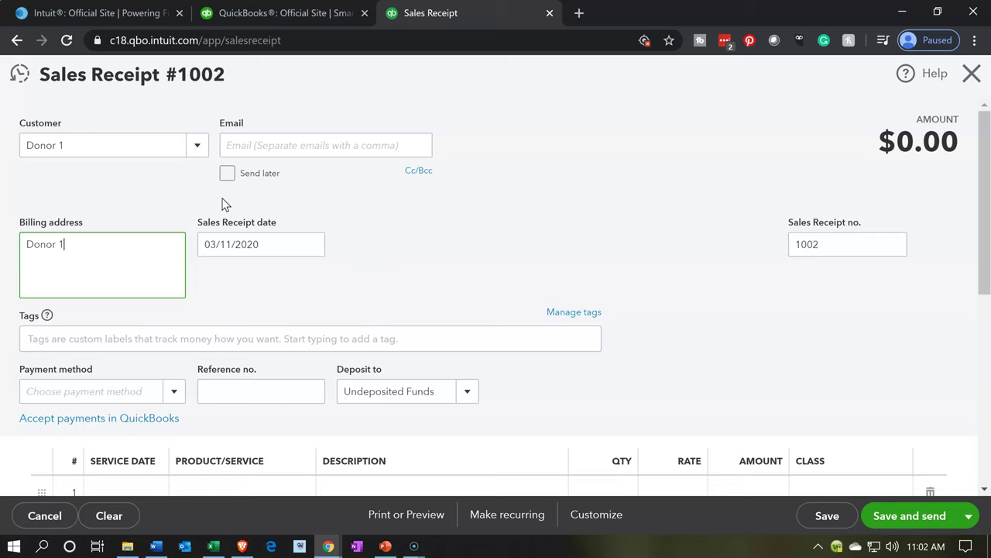
key("Tab")
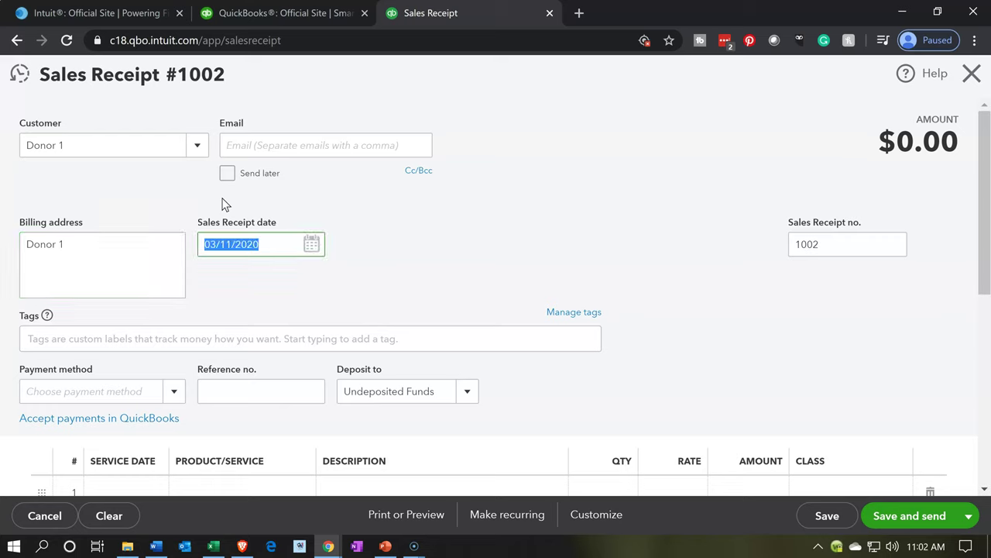
type("010120")
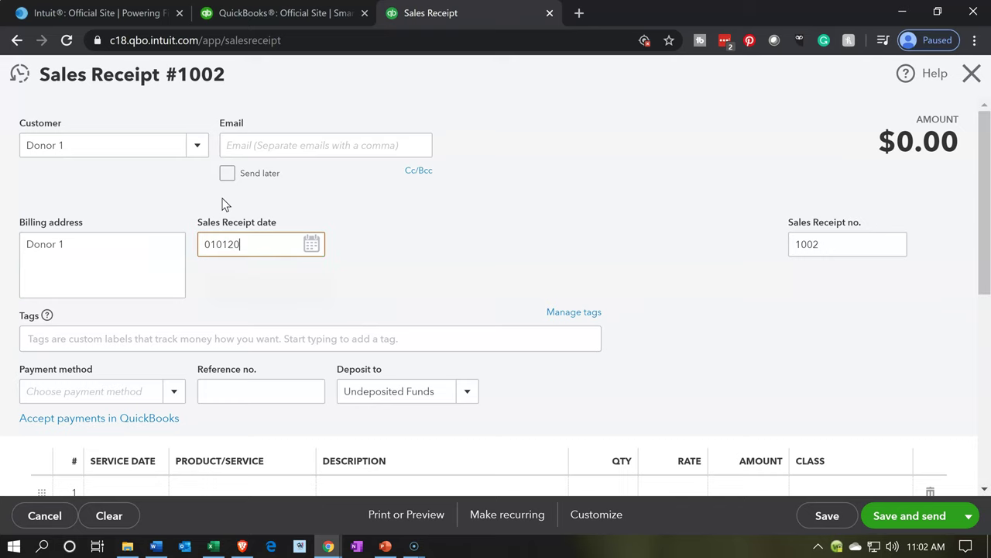
key("Tab")
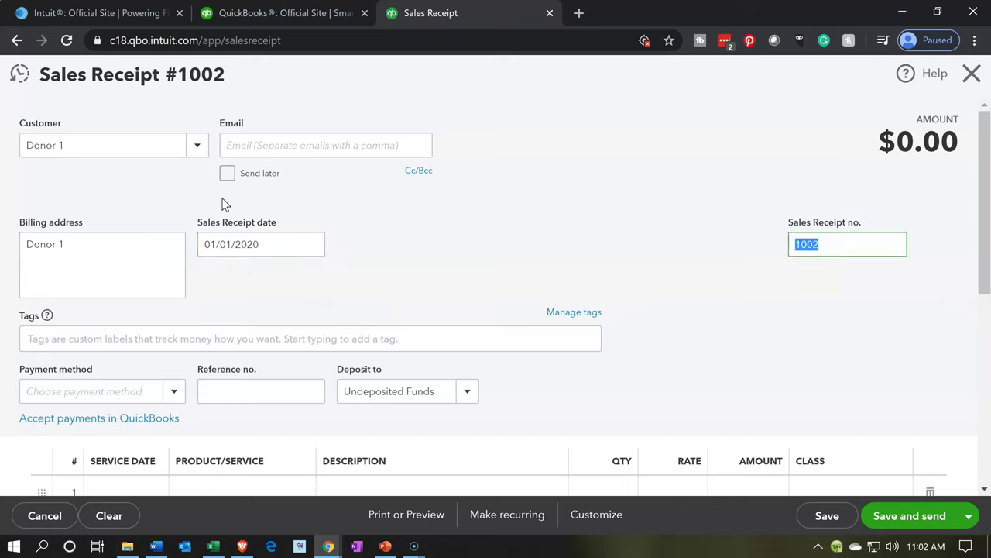
key("Tab")
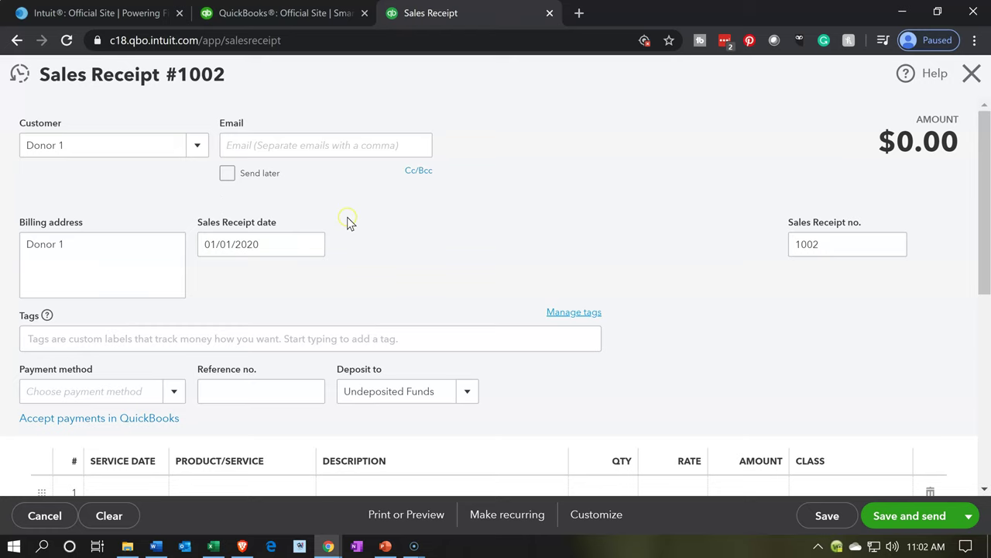
key("Tab")
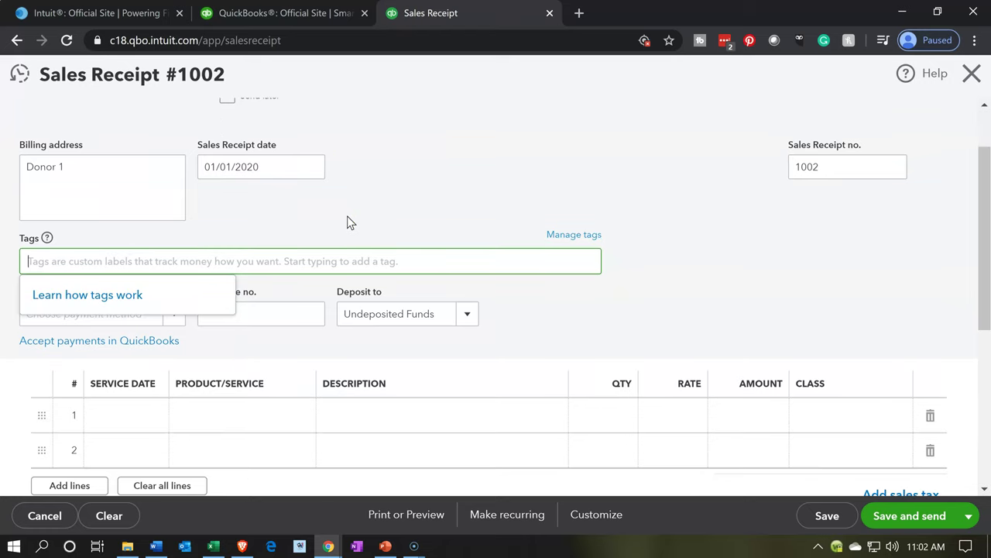
Set the sales receipt's payment method to Cash
scroll(347, 221, "down", 1)
left_click(348, 216)
left_click(101, 182)
left_click(193, 255)
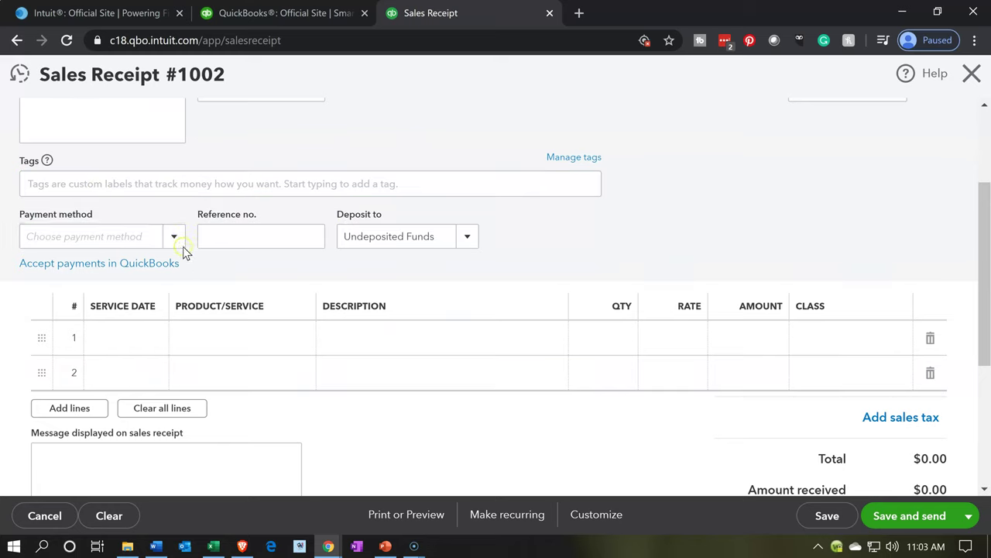
left_click(172, 239)
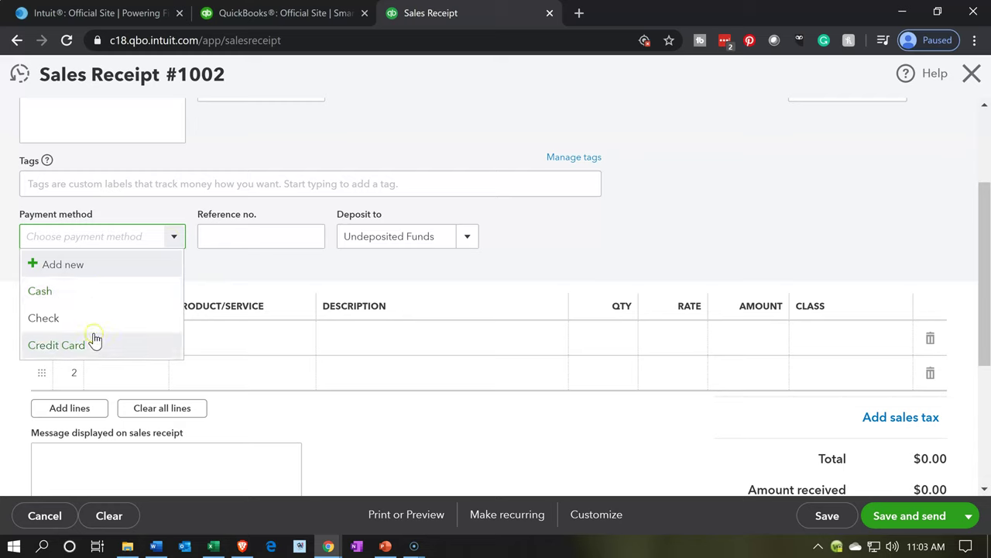
left_click(96, 294)
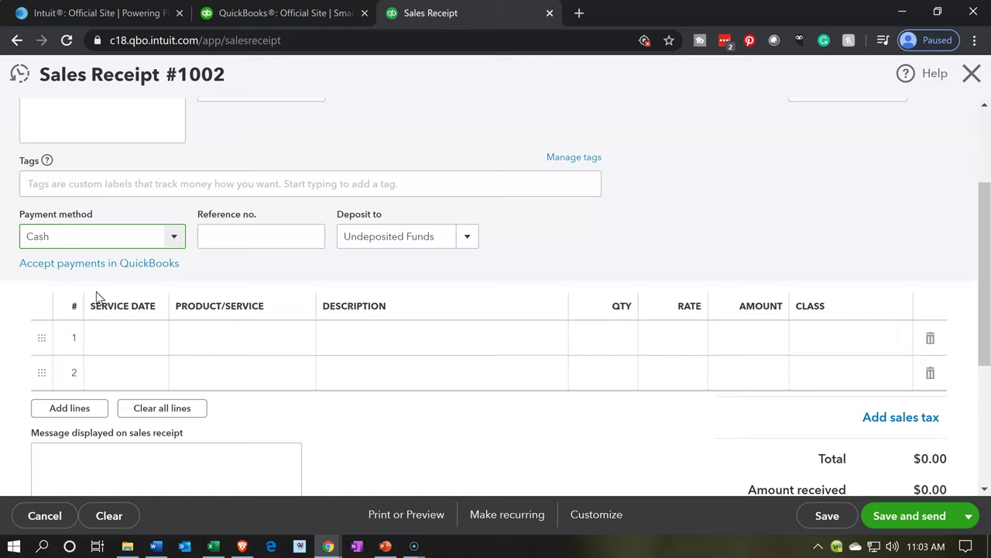
Leave the reference number empty and choose Undeposited Funds as the account to deposit to
key("Tab")
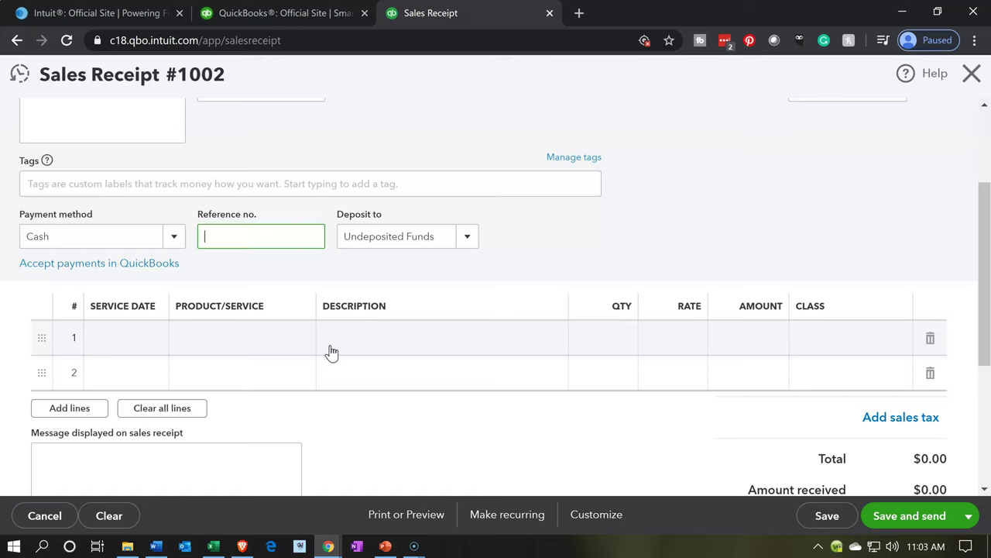
key("Tab")
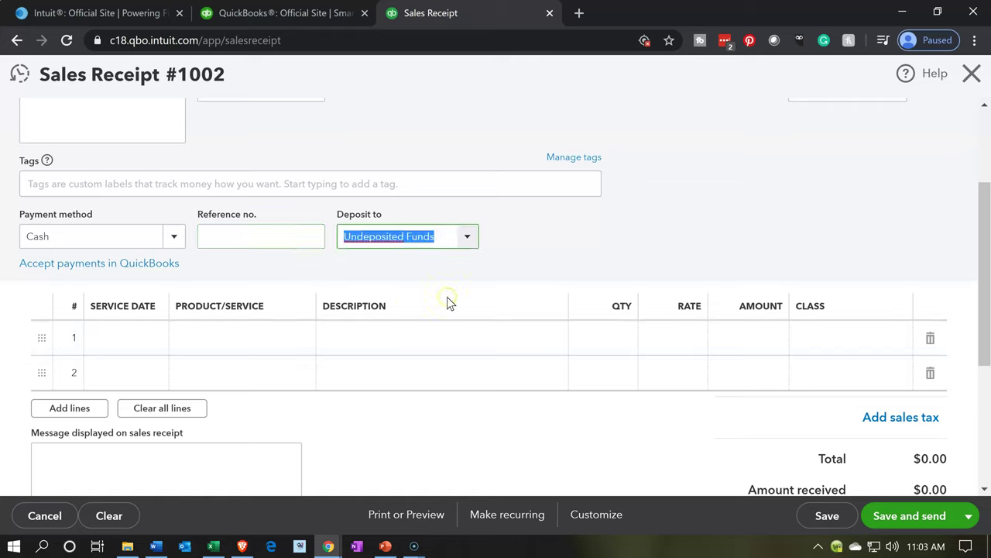
left_click(470, 236)
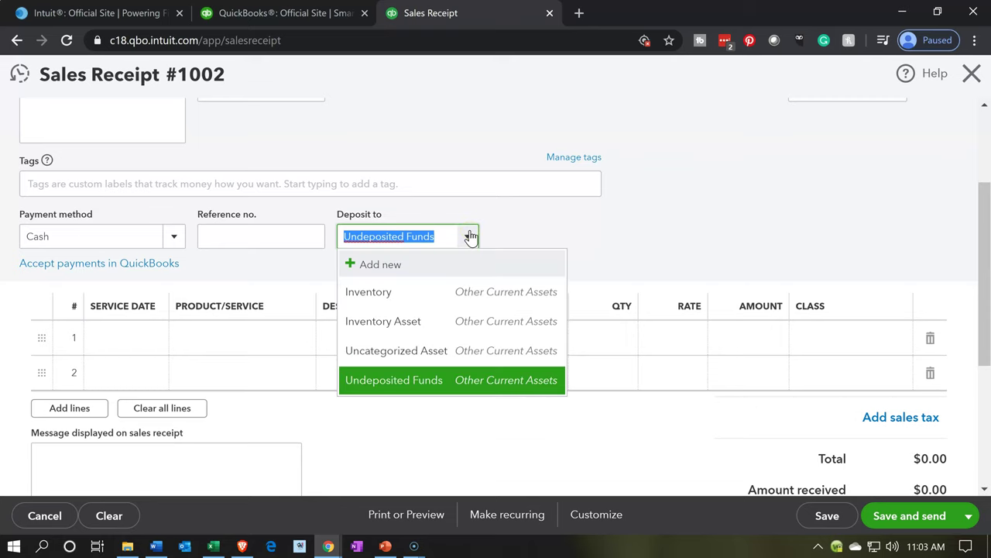
left_click(435, 383)
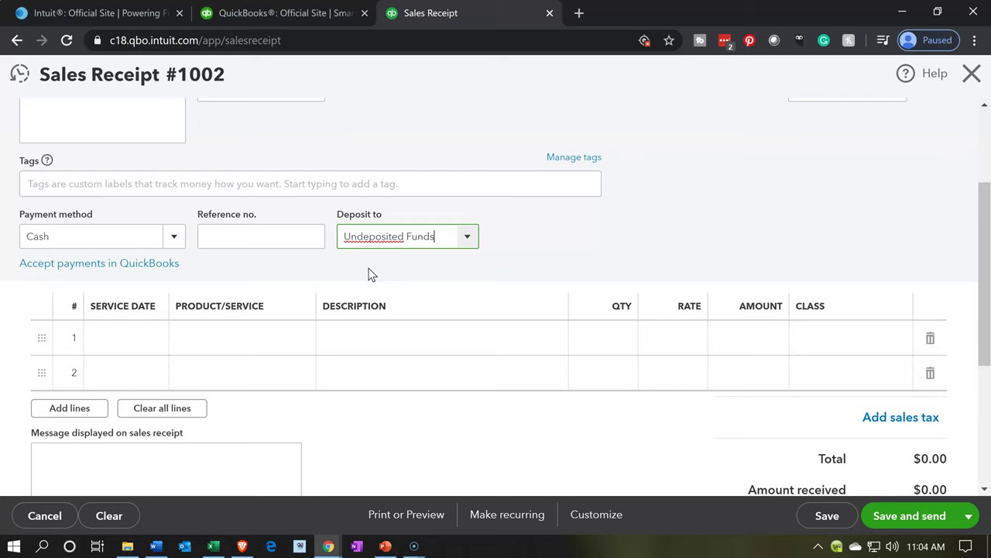
Enter 01/01/2020 as the service date on the first line of the sales receipt
left_click(138, 343)
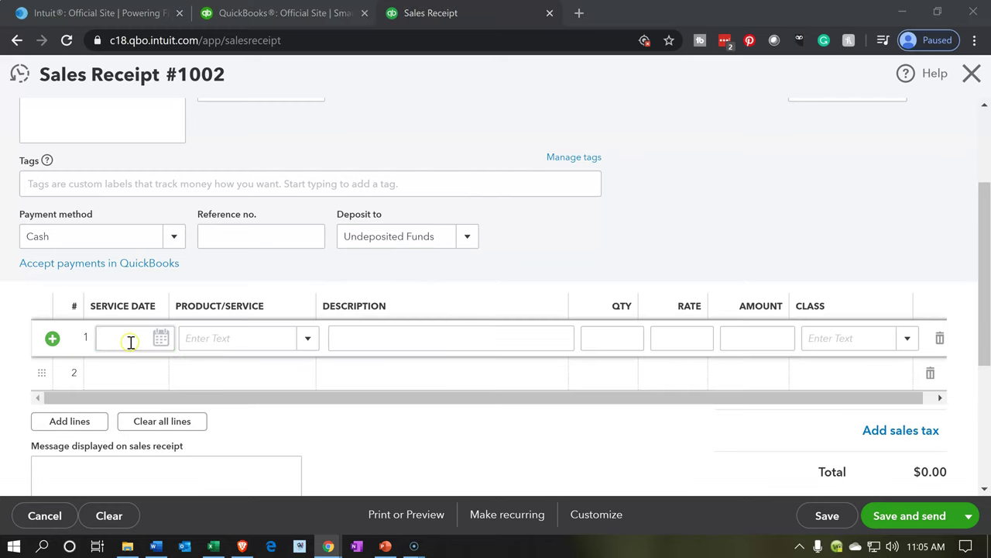
type("010120")
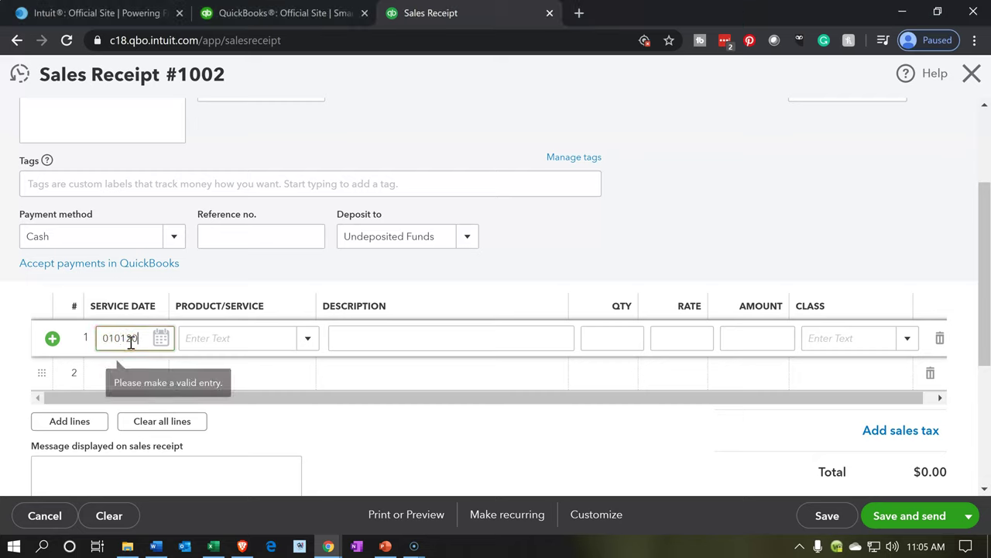
key("Tab")
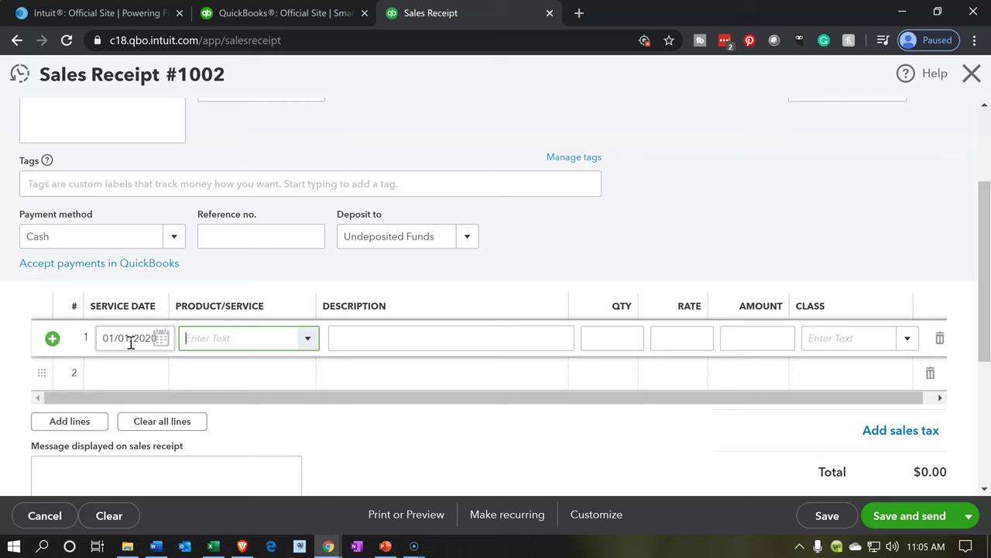
Start a new service item named Donation for the first line and enter Donation as its description
type("Donation")
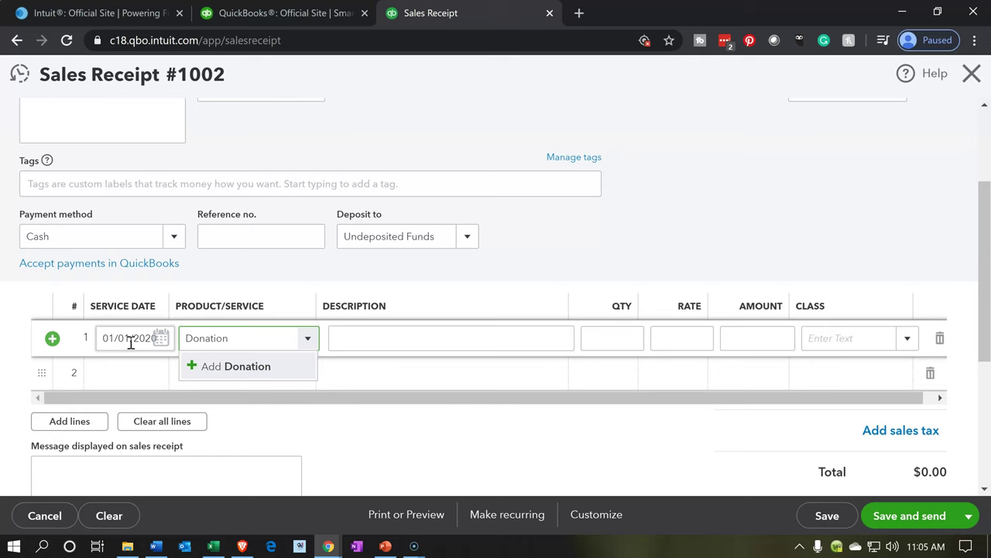
key("Escape")
left_click(131, 342)
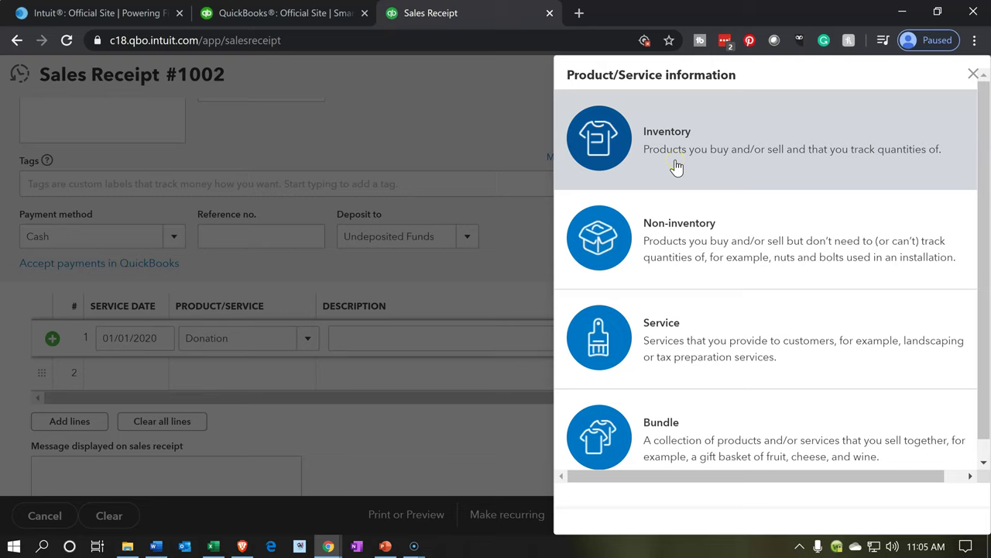
left_click(685, 262)
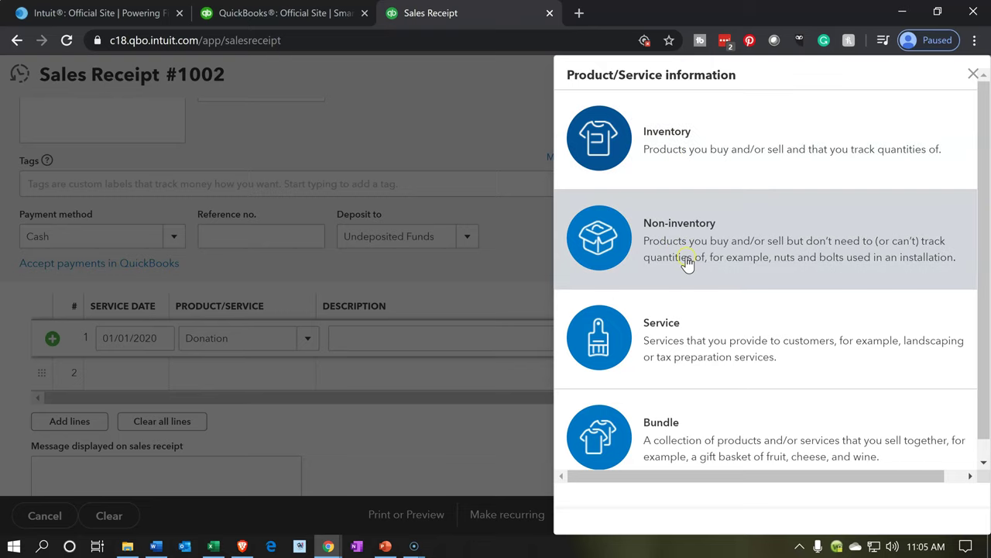
left_click(675, 347)
left_click(840, 346)
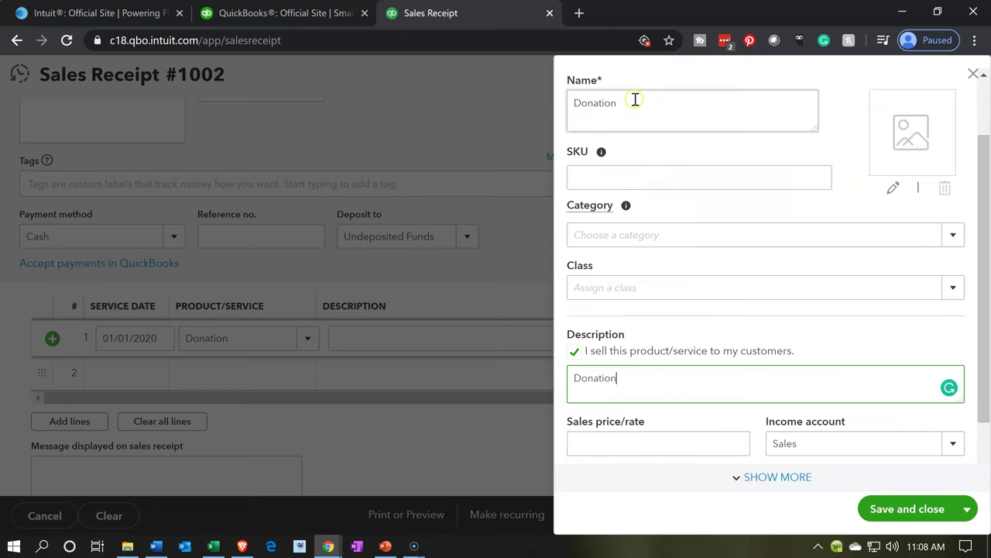
Review the Donation item's name, category, class, description and sales price fields
left_click(635, 99)
key("ctrl+a")
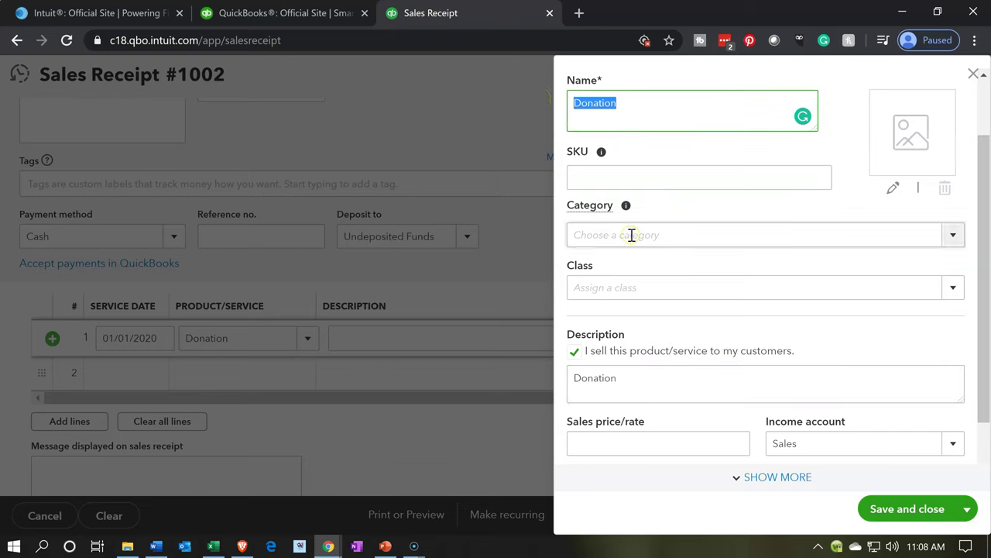
scroll(620, 289, "down", 2)
left_click(621, 309)
left_click(622, 303)
left_click(626, 315)
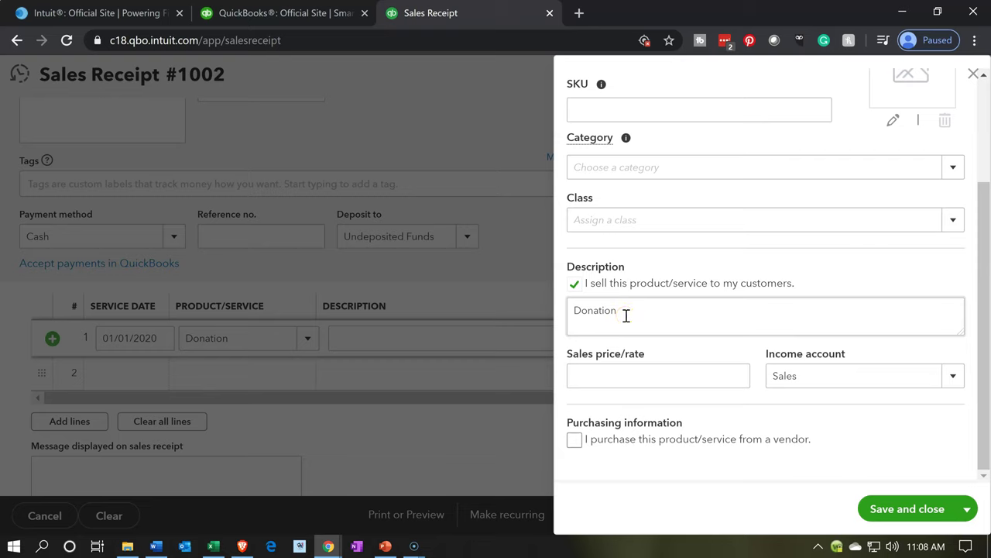
left_click(634, 399)
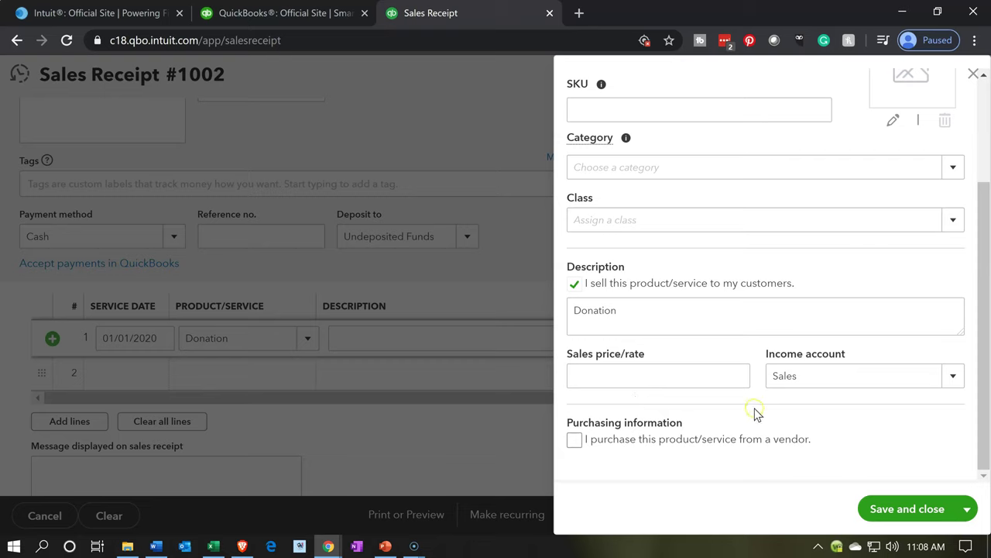
Look through the income accounts available for the Donation item
left_click(950, 378)
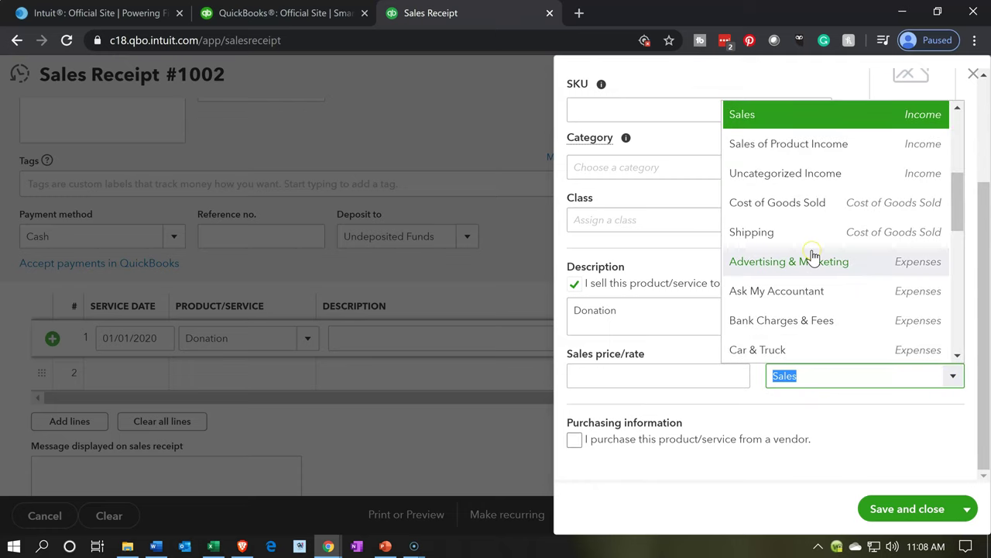
scroll(812, 256, "up", 1)
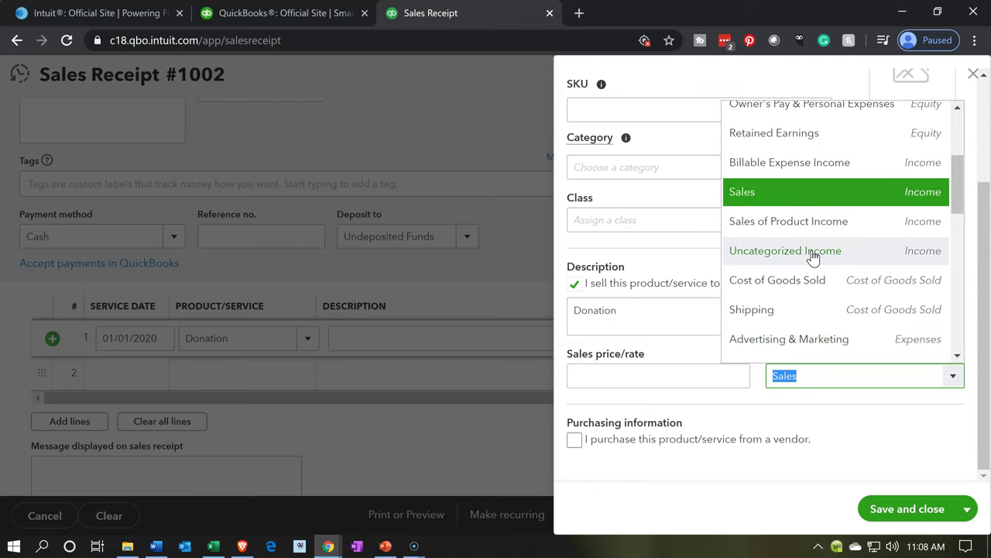
left_click(805, 247)
left_click(693, 474)
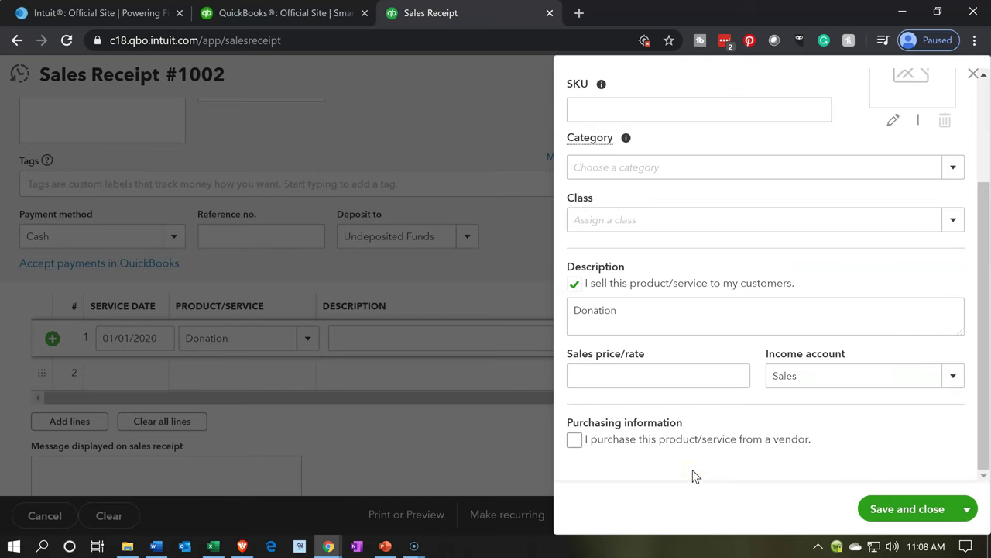
left_click(719, 482)
left_click(816, 395)
Duplicate the sales receipt's browser tab and close the Intuit website tab
left_click(522, 55)
right_click(496, 18)
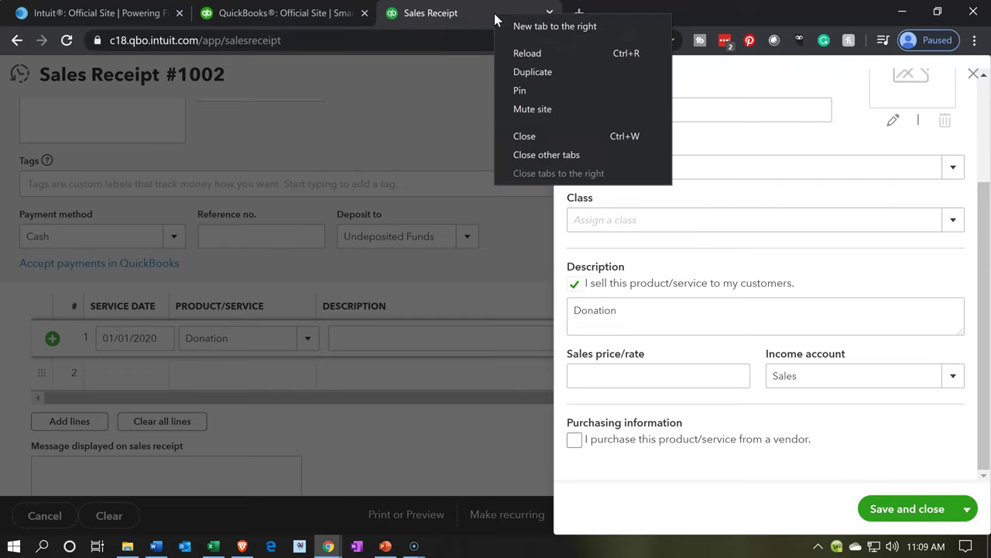
left_click(522, 72)
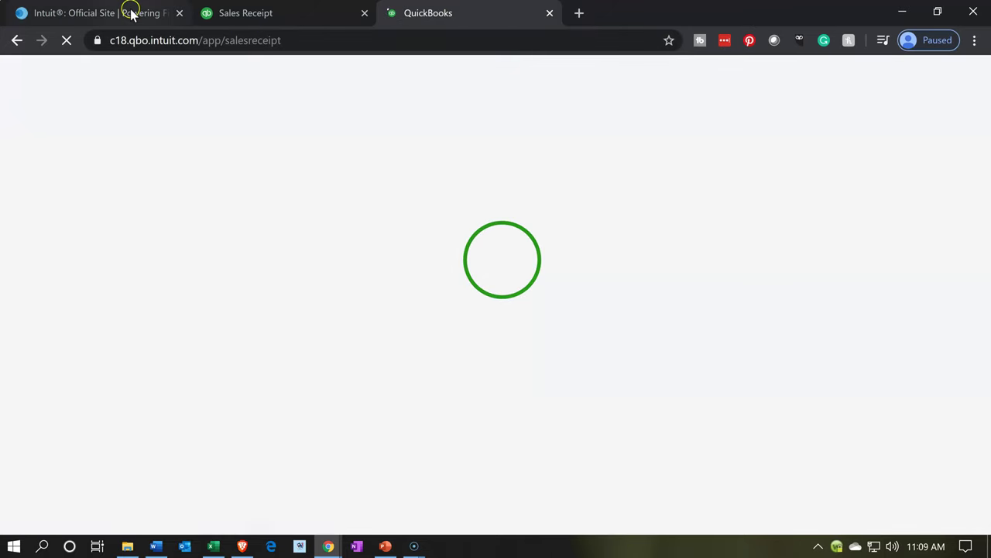
left_click(179, 14)
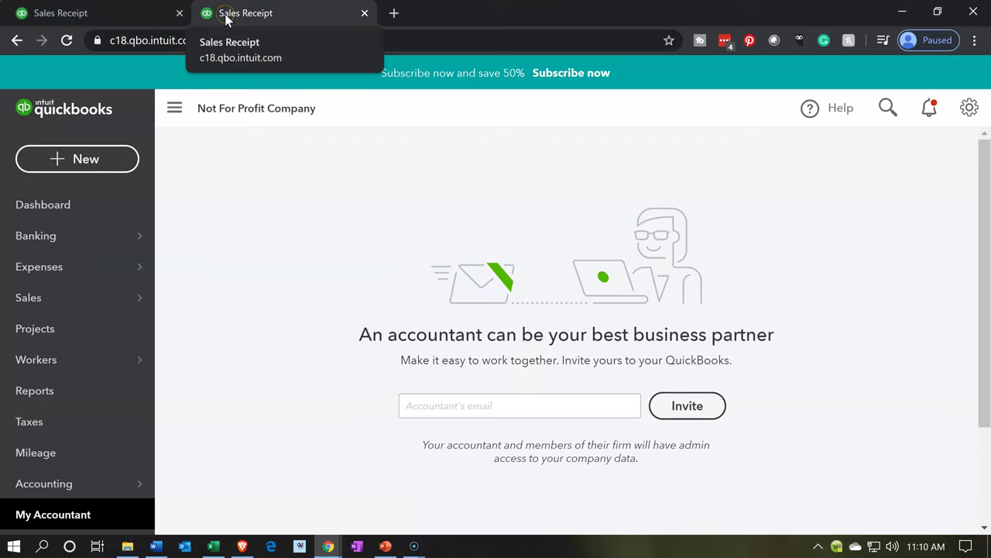
Open the chart of accounts in the duplicated browser tab and collapse the navigation sidebar
left_click(43, 486)
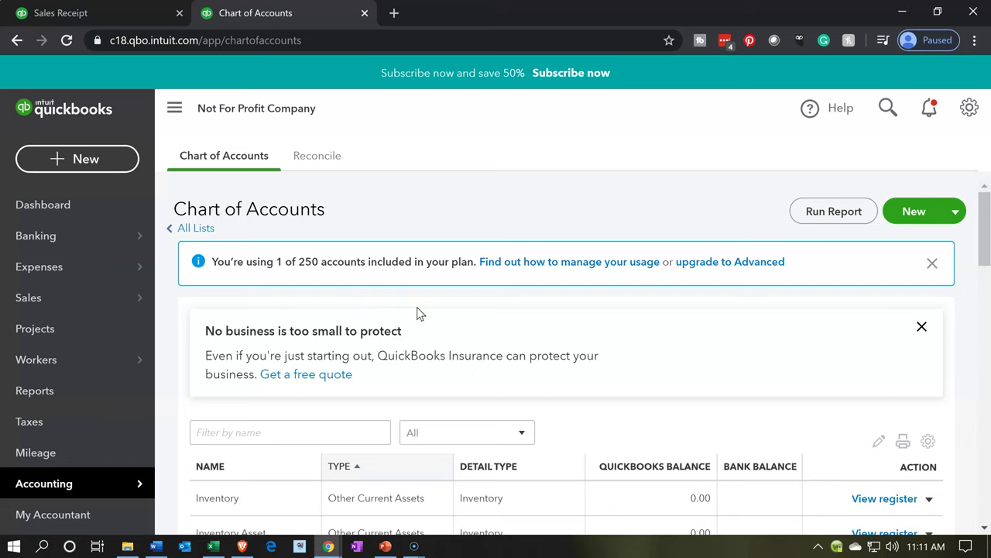
scroll(417, 308, "down", 2)
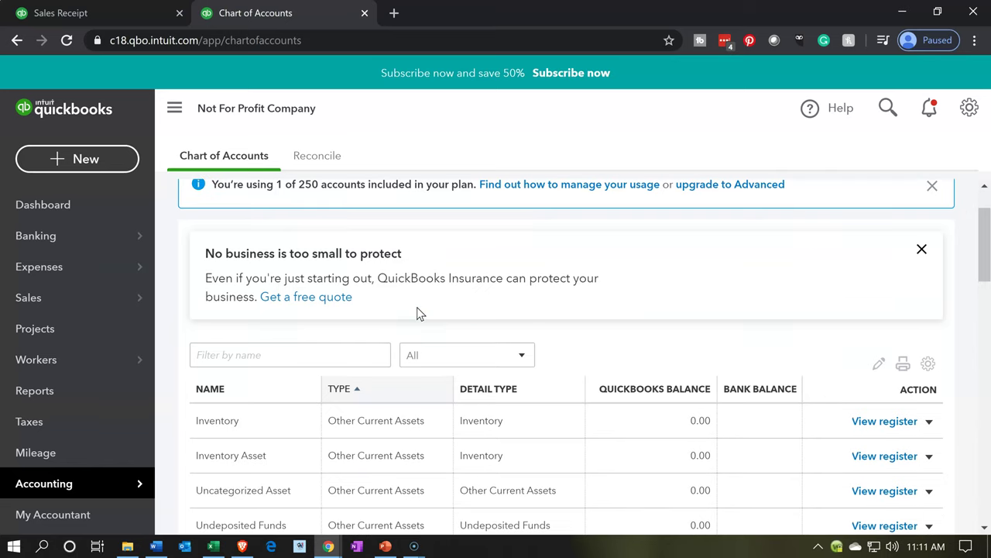
scroll(417, 308, "down", 1)
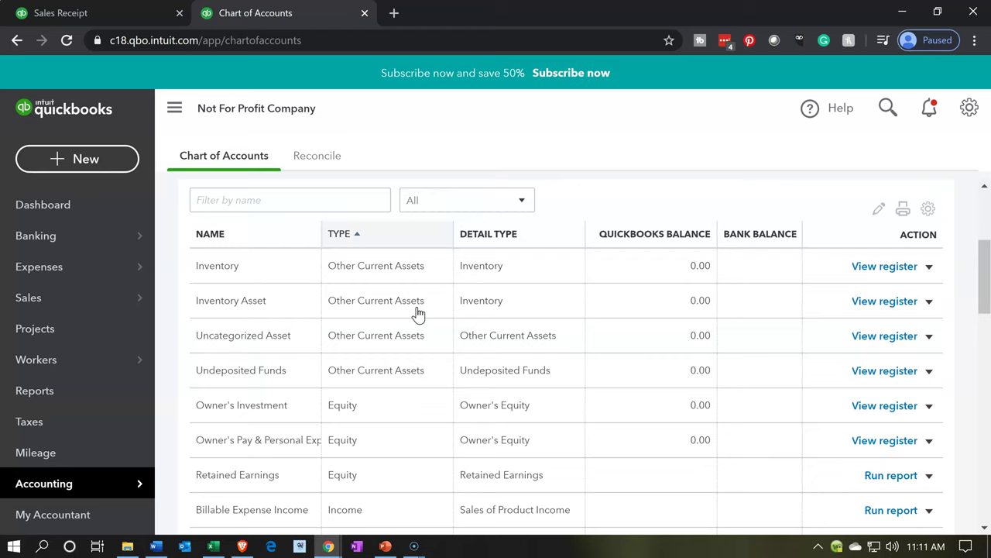
left_click(389, 244)
left_click(178, 113)
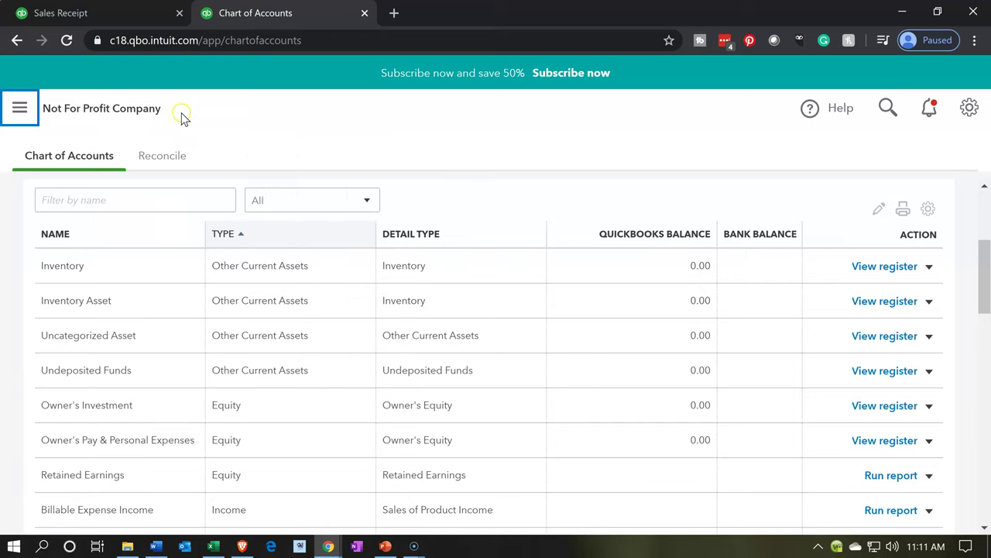
left_click(23, 113)
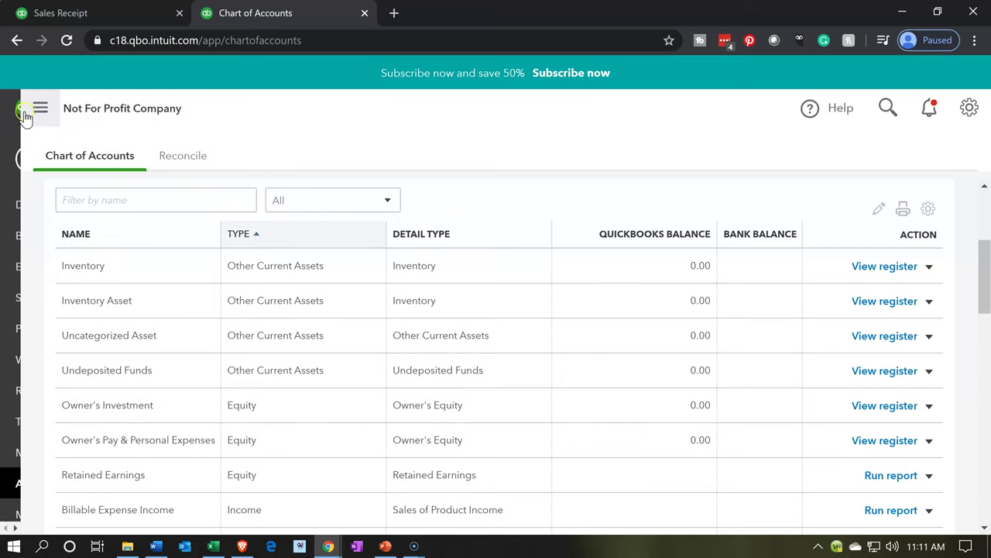
left_click(169, 108)
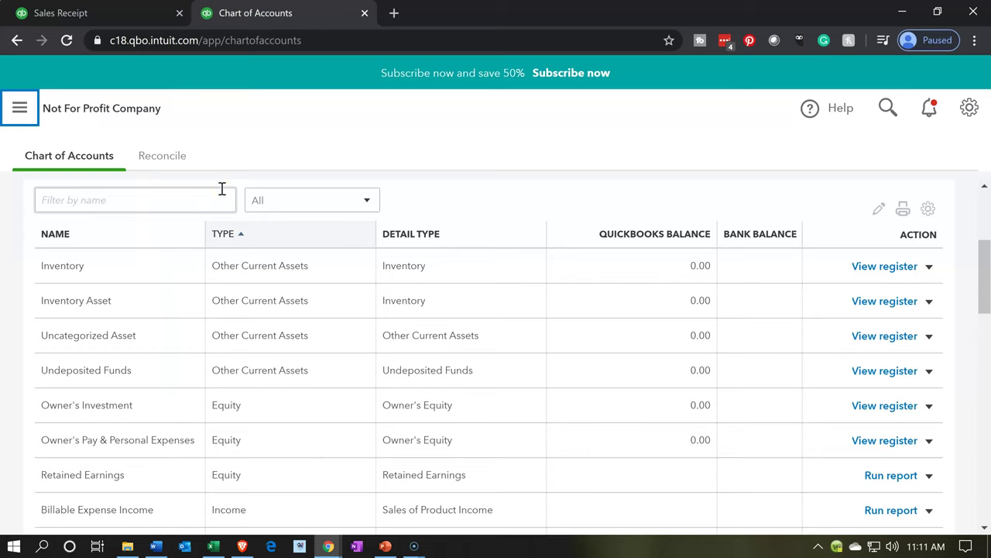
Look through the asset, equity and income accounts in the chart of accounts
scroll(261, 252, "down", 3)
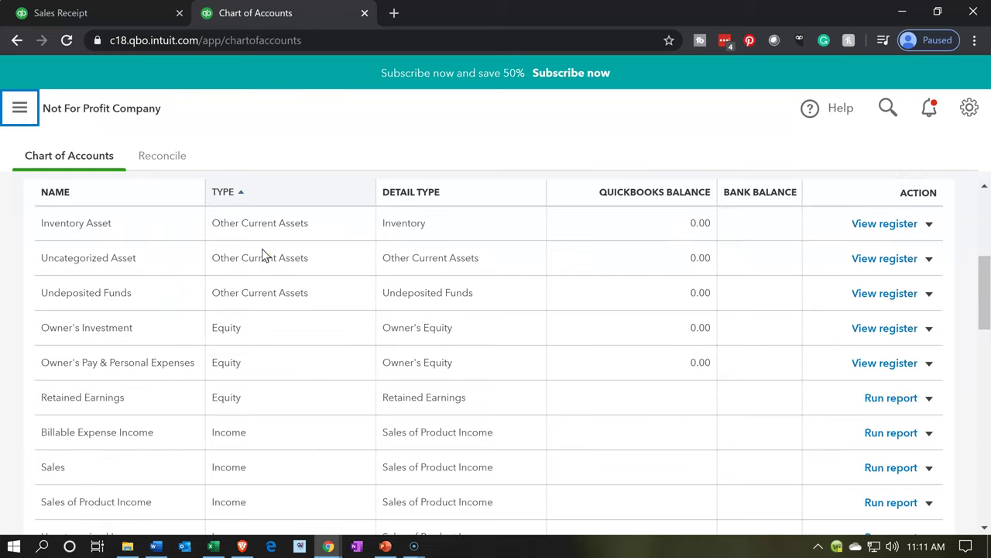
scroll(282, 370, "down", 3)
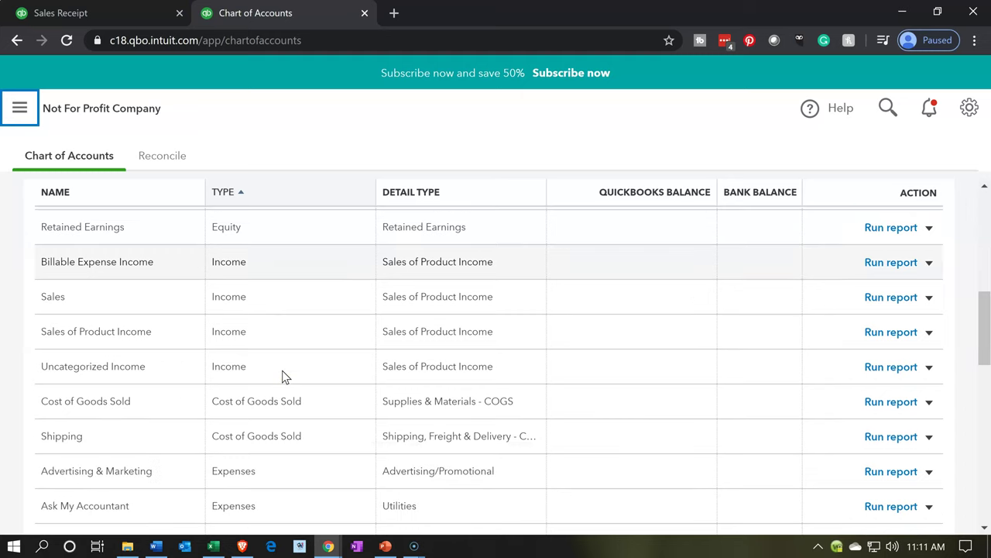
scroll(282, 370, "down", 2)
scroll(282, 370, "up", 6)
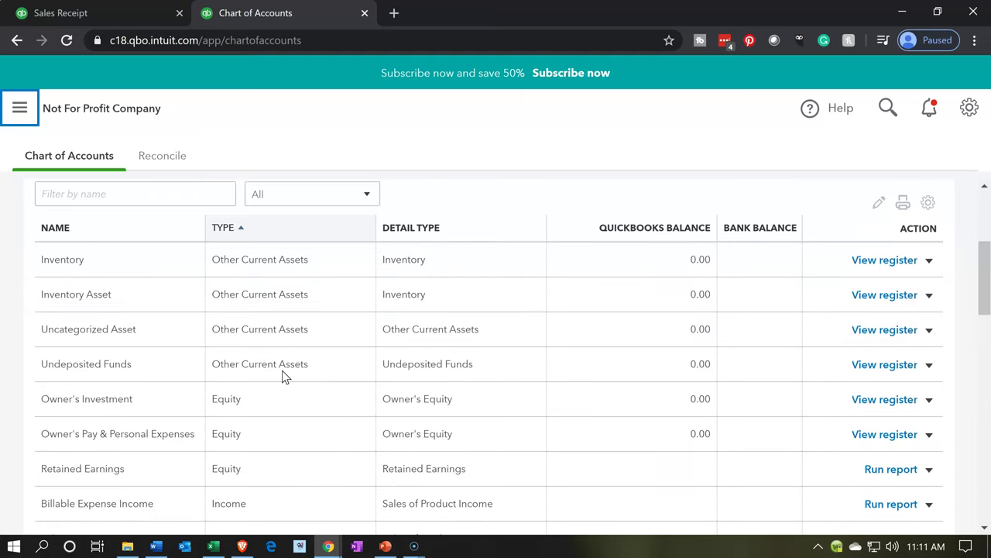
scroll(282, 370, "down", 2)
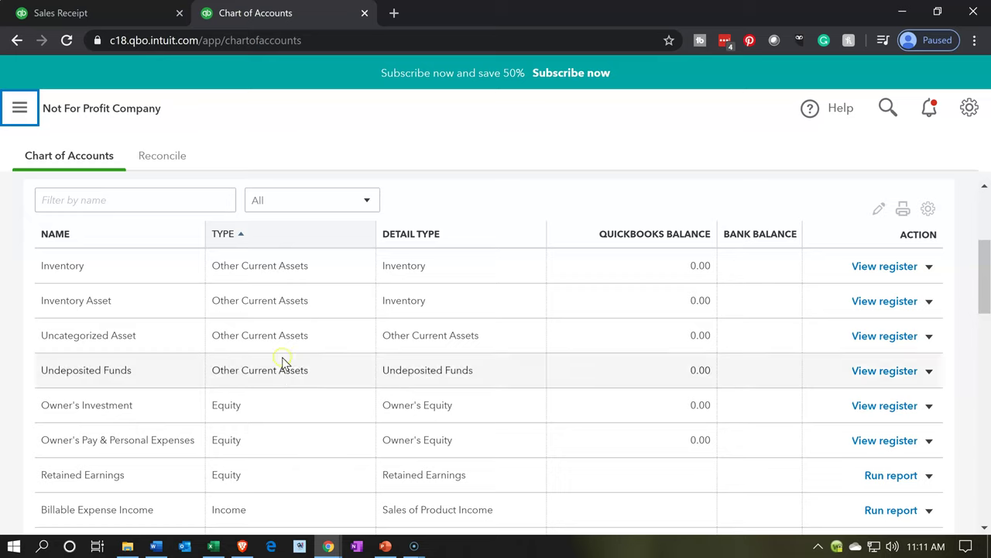
left_click(285, 336)
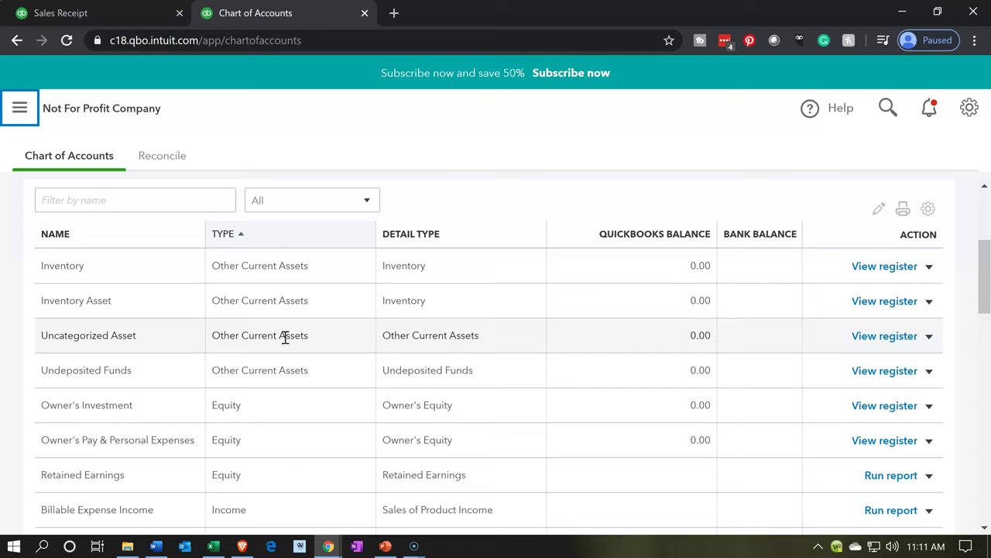
scroll(285, 338, "down", 2)
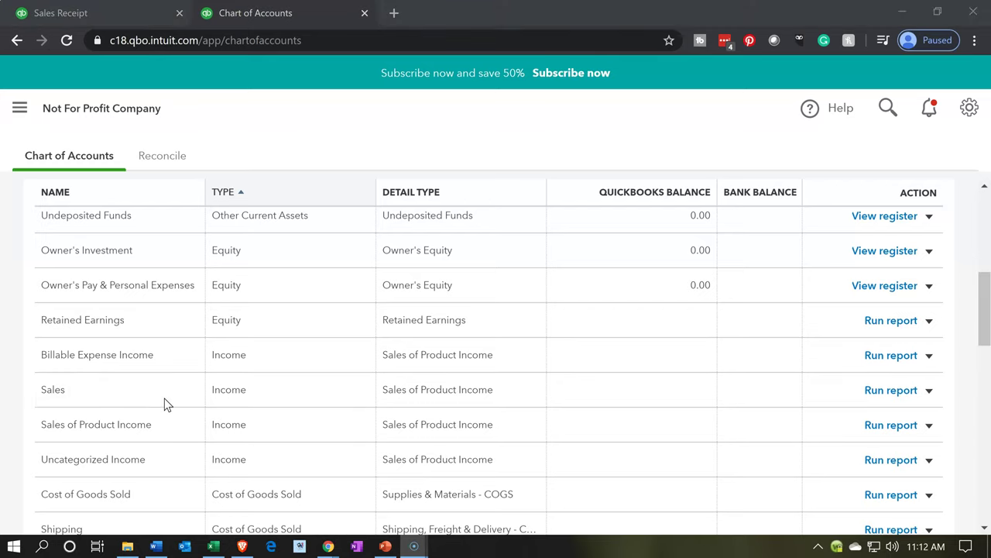
Edit the Sales income account and change its name to Contribution-Unrestricted, leaving the description empty
left_click(777, 393)
left_click(929, 391)
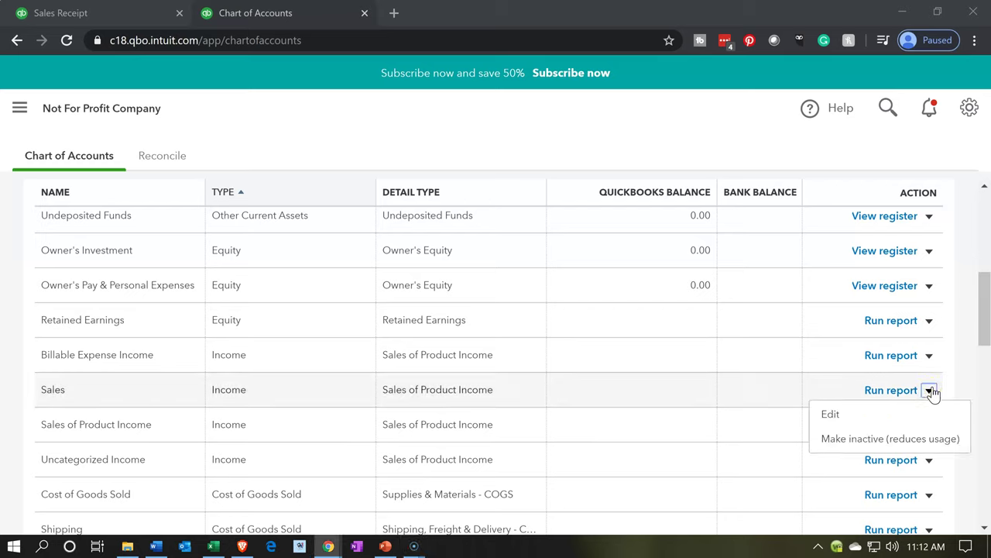
left_click(897, 418)
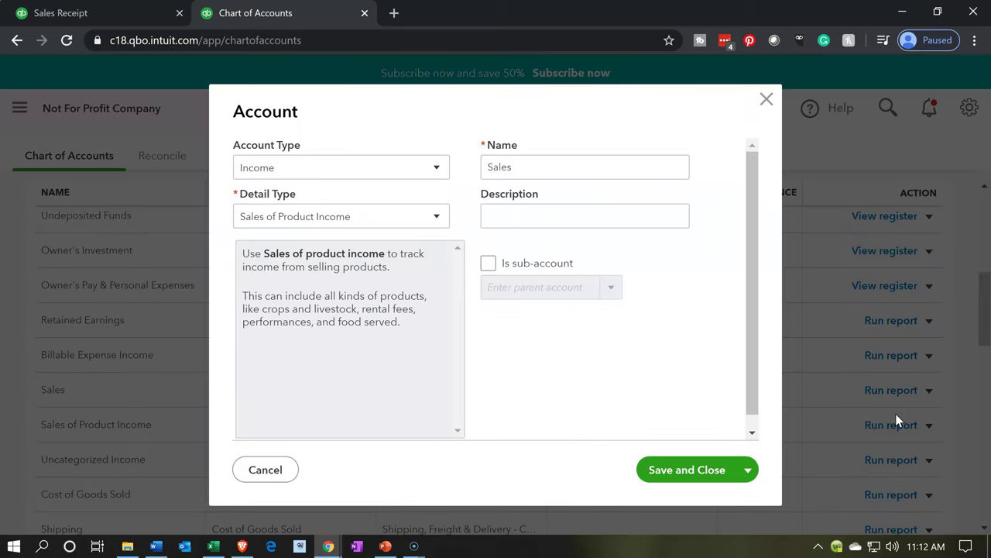
double_click(547, 159)
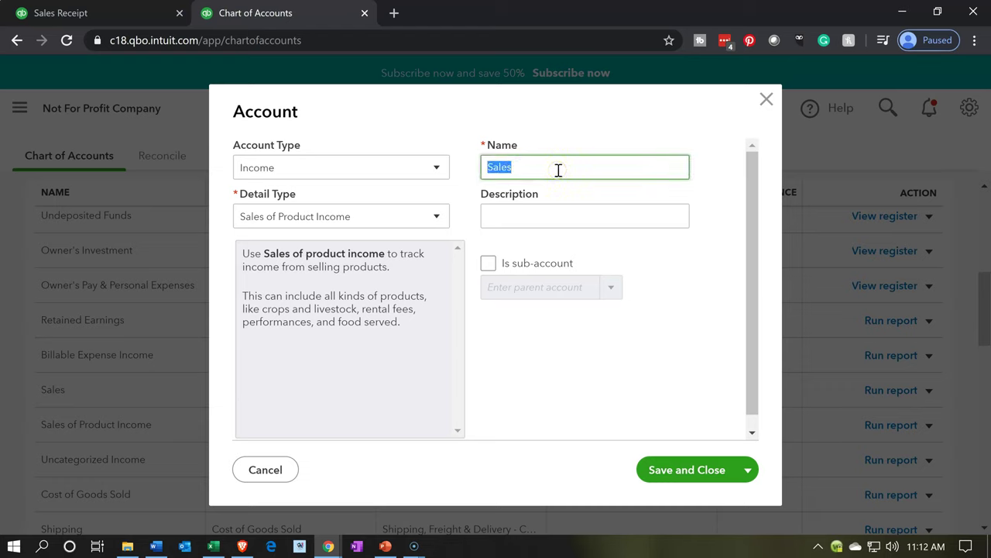
type("Contribution-Un")
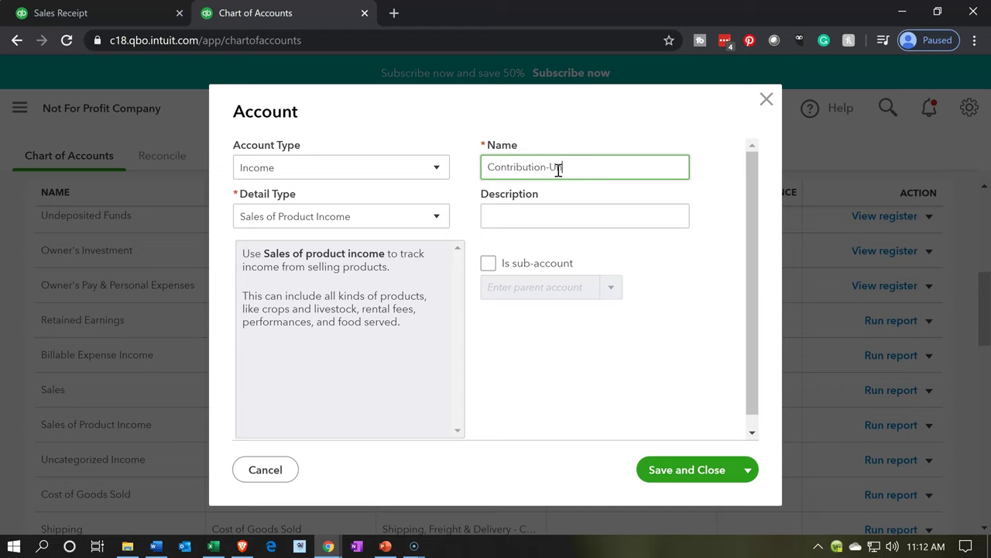
type("restricted")
key("Tab")
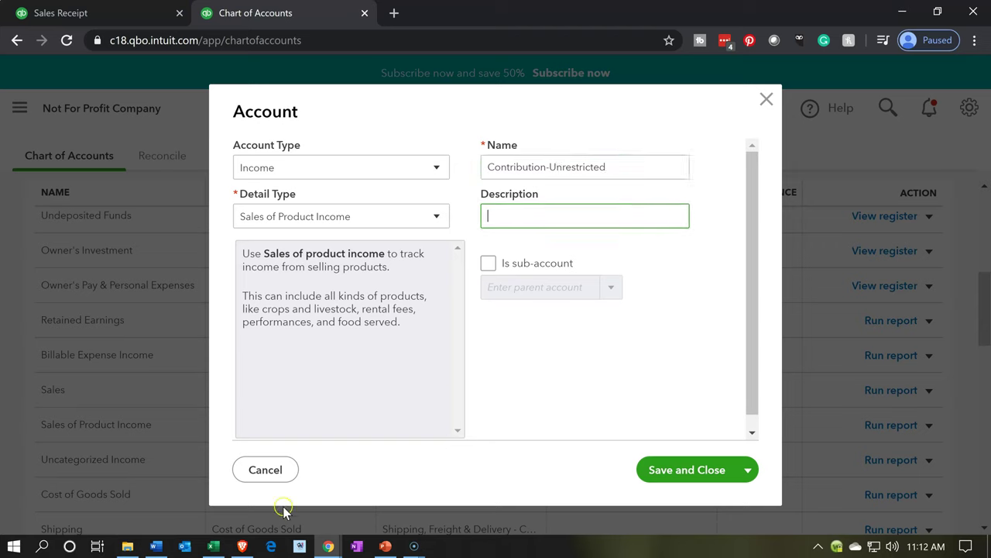
Switch to the Excel workbook and check the Contributions-Without Donor Restrictions account in the accounts list
left_click(213, 547)
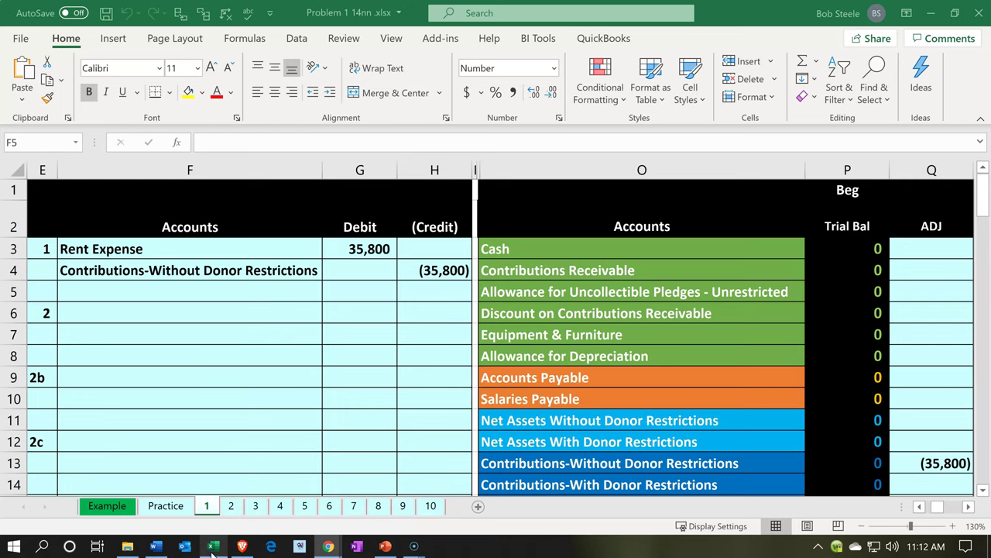
left_click(590, 381)
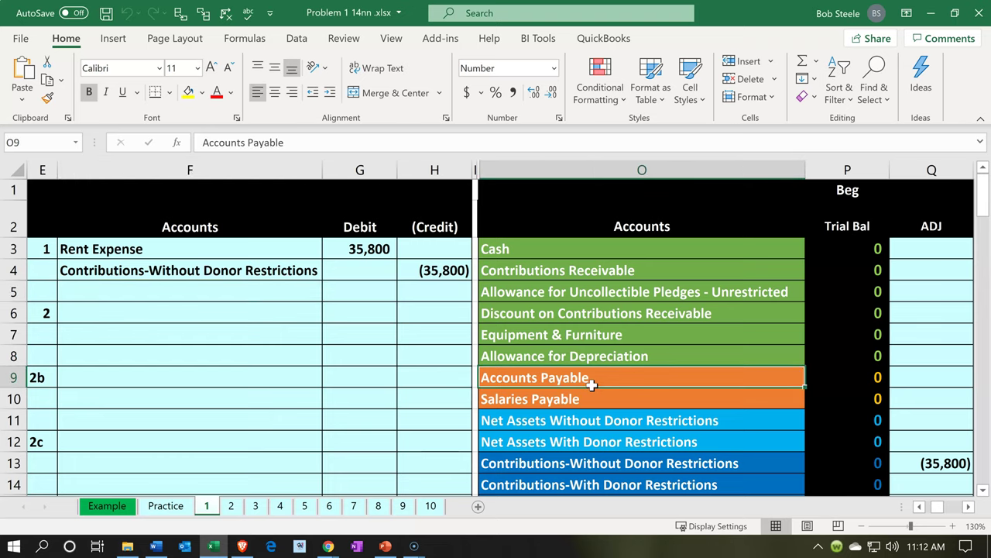
scroll(591, 384, "down", 1)
left_click(561, 384)
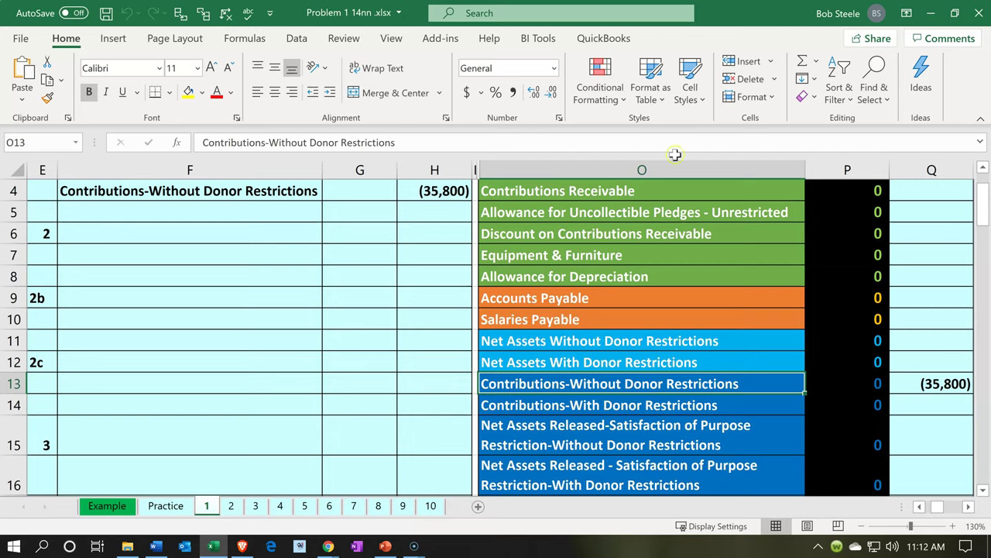
left_click(930, 13)
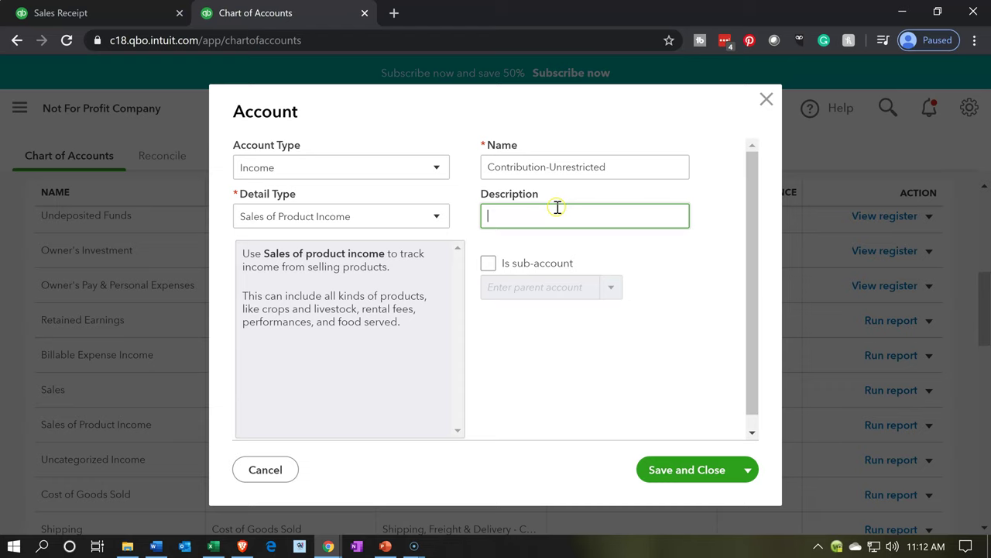
Save the renamed account, set the Donation item's income account to Contribution-Unrestricted on the sales receipt, and save the item
left_click(694, 473)
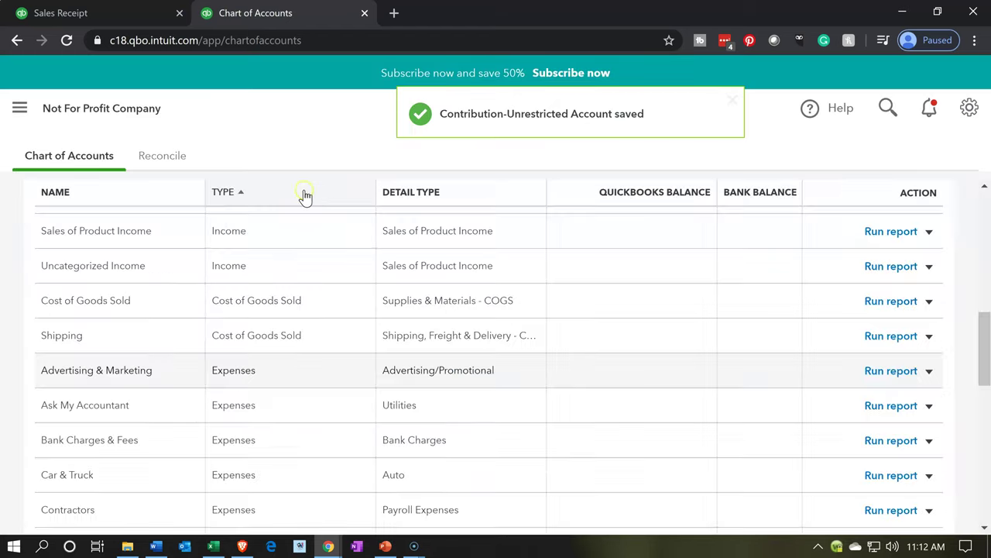
left_click(120, 17)
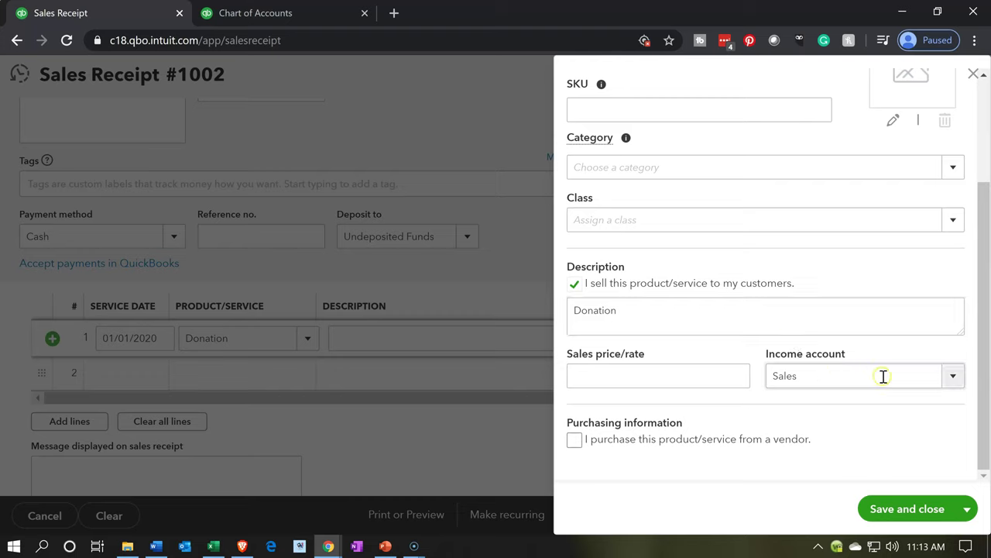
left_click(950, 378)
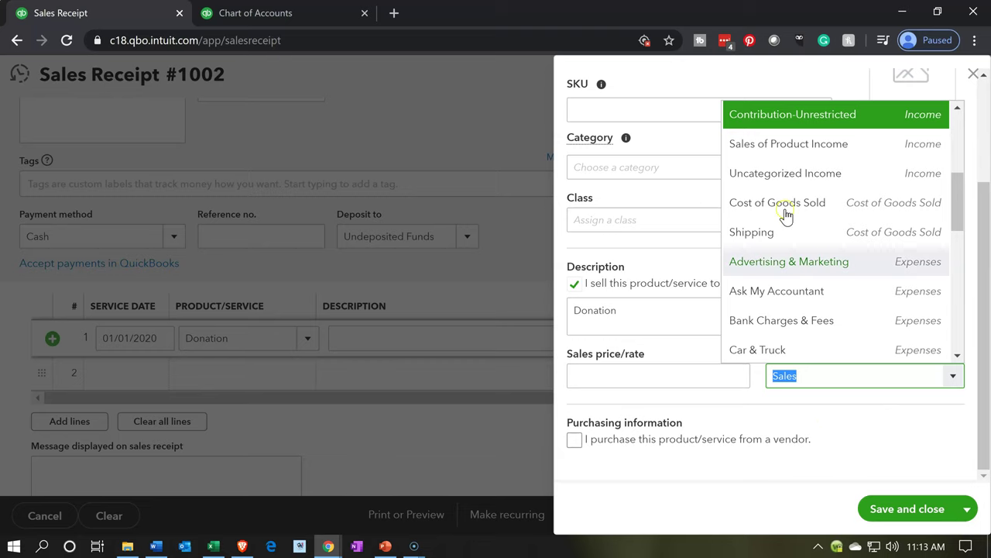
left_click(782, 122)
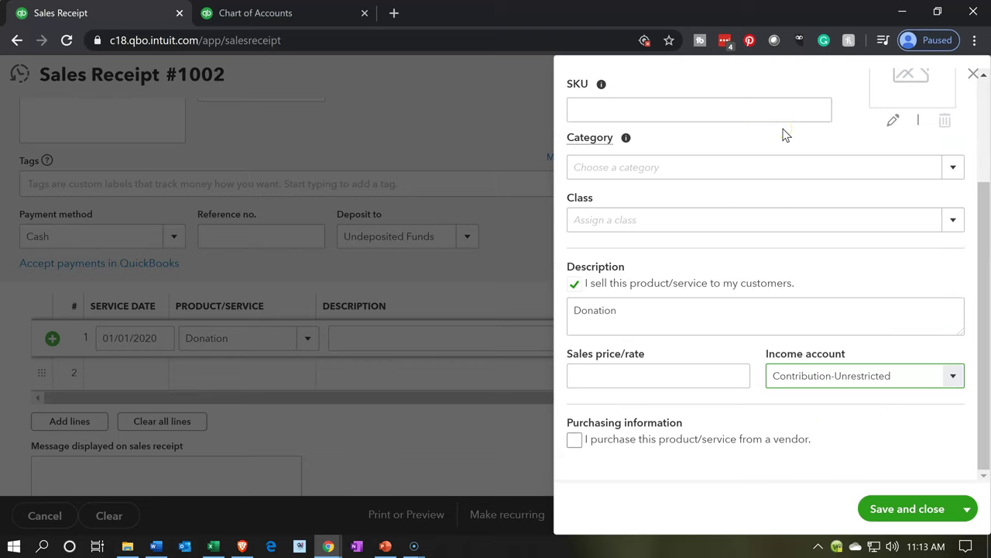
left_click(757, 431)
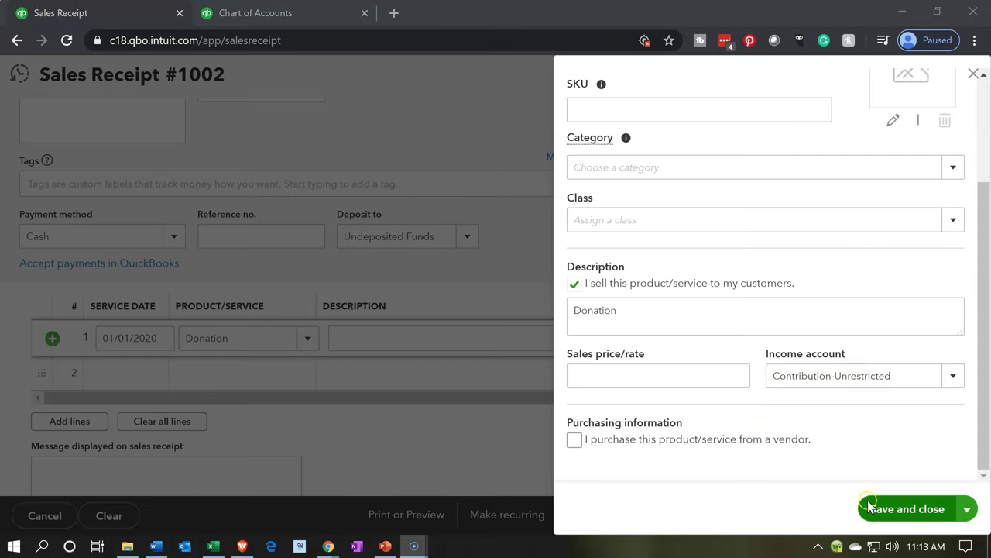
left_click(909, 522)
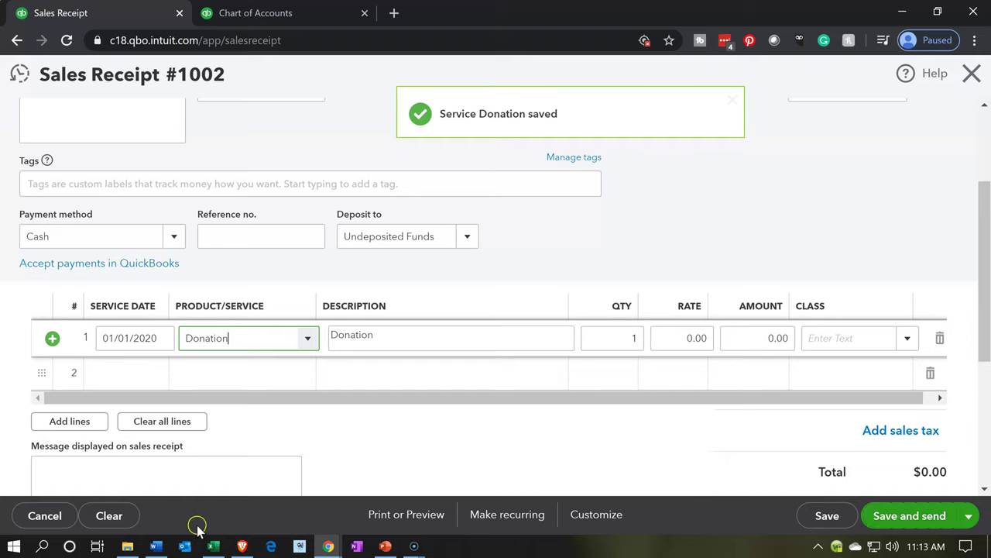
Check the contribution amount in the Excel workbook and enter 35800 as the Donation line's rate
left_click(214, 546)
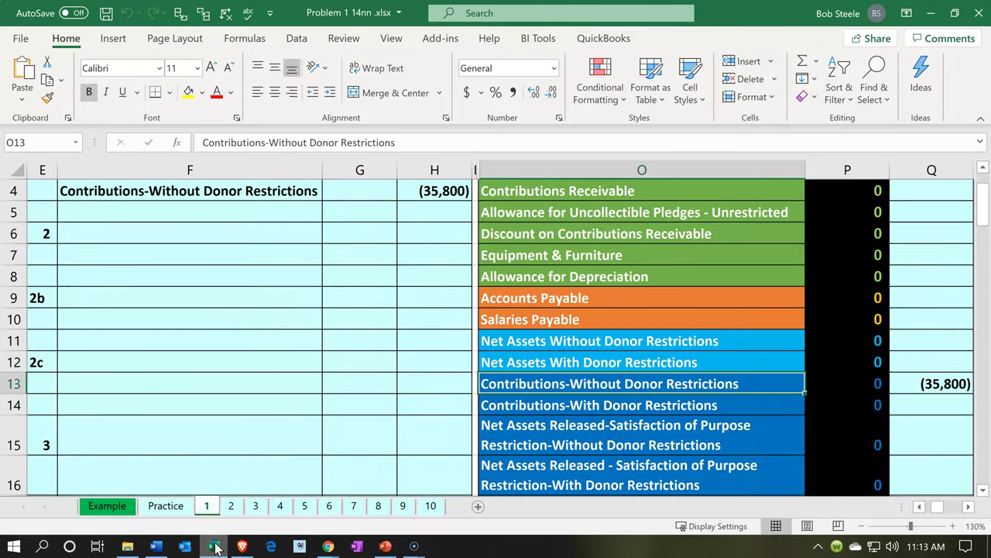
left_click(214, 546)
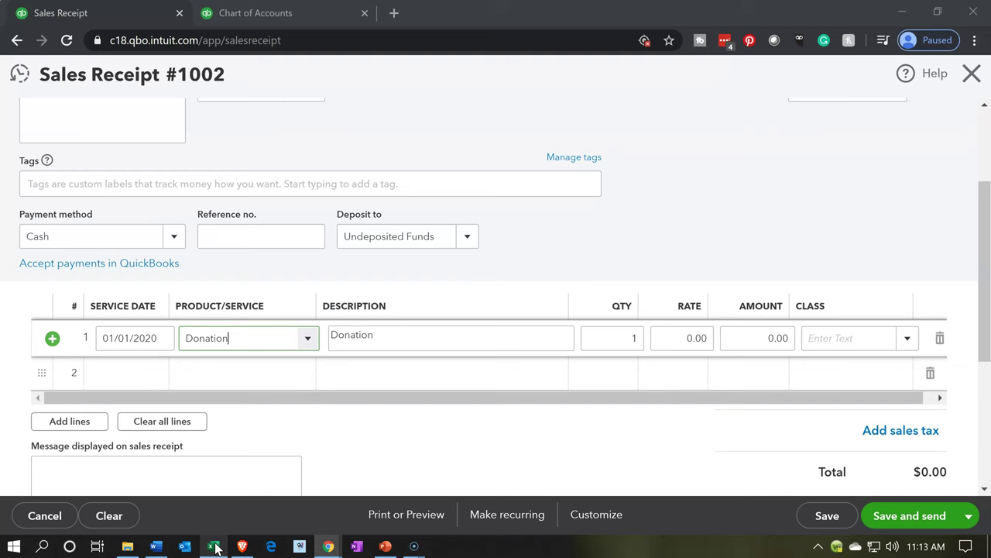
left_click(685, 338)
type("35800")
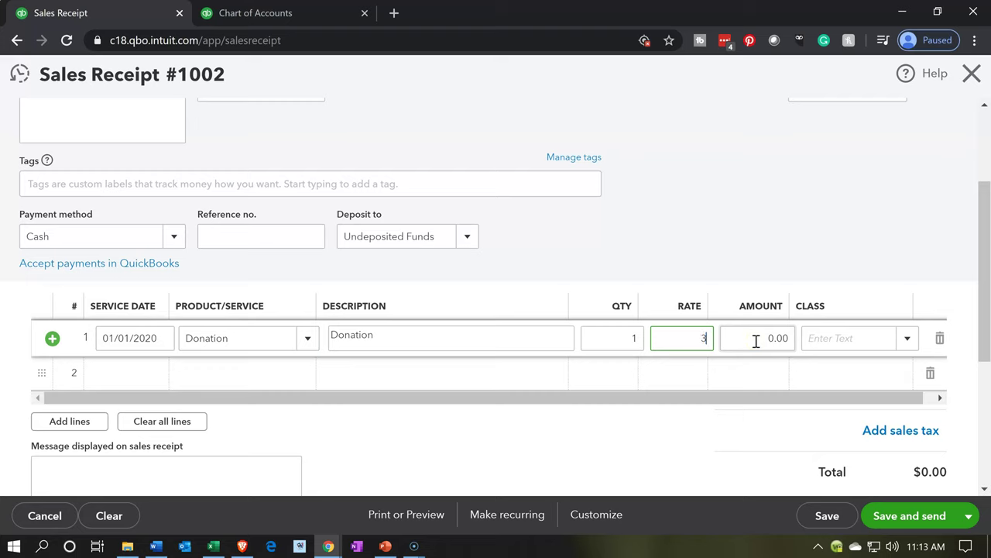
left_click(756, 341)
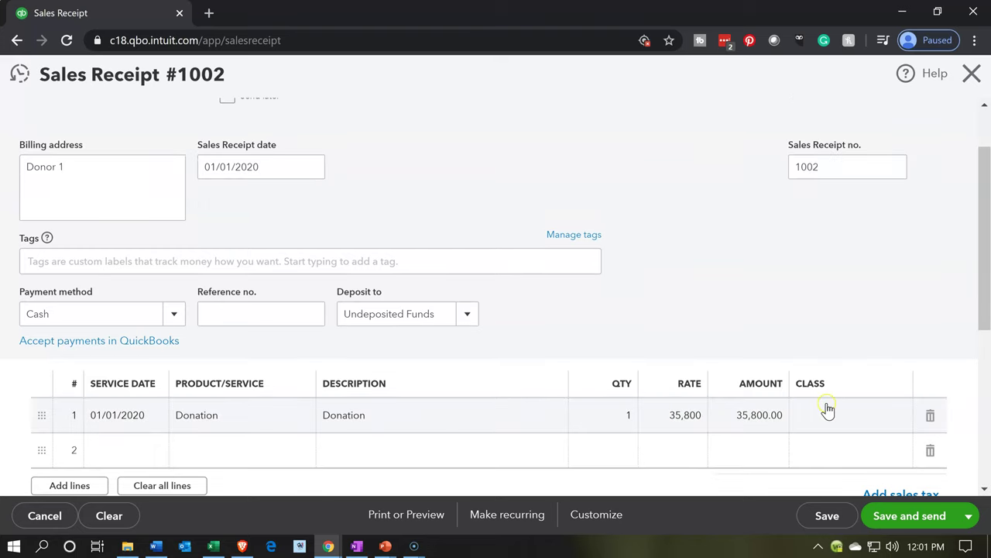
Assign the Unrestricted class to the Donation line of the sales receipt
left_click(832, 416)
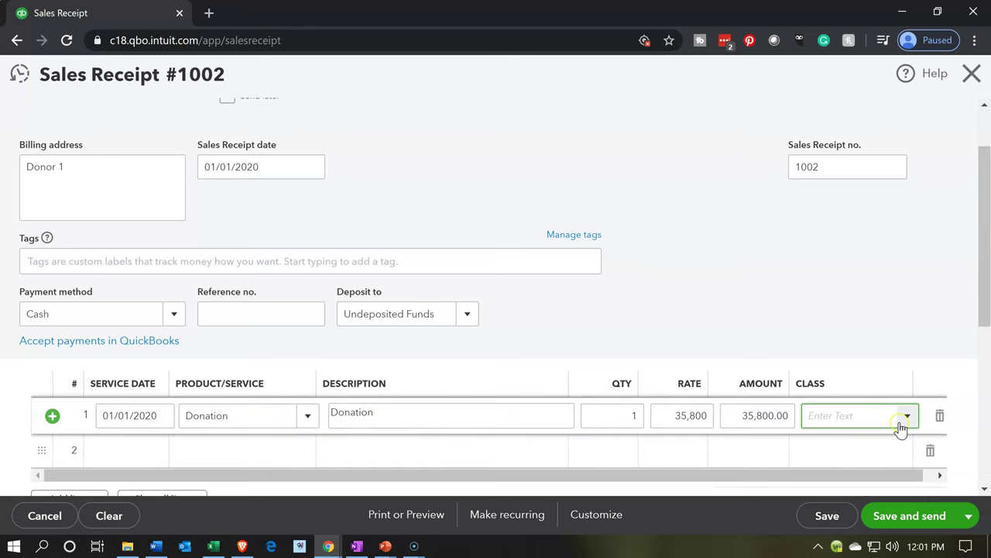
left_click(906, 418)
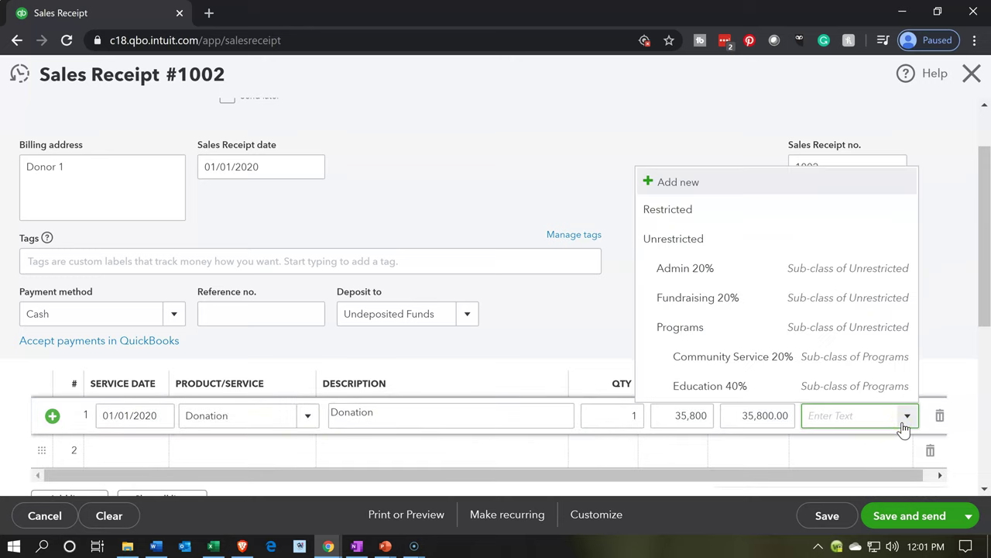
left_click(717, 249)
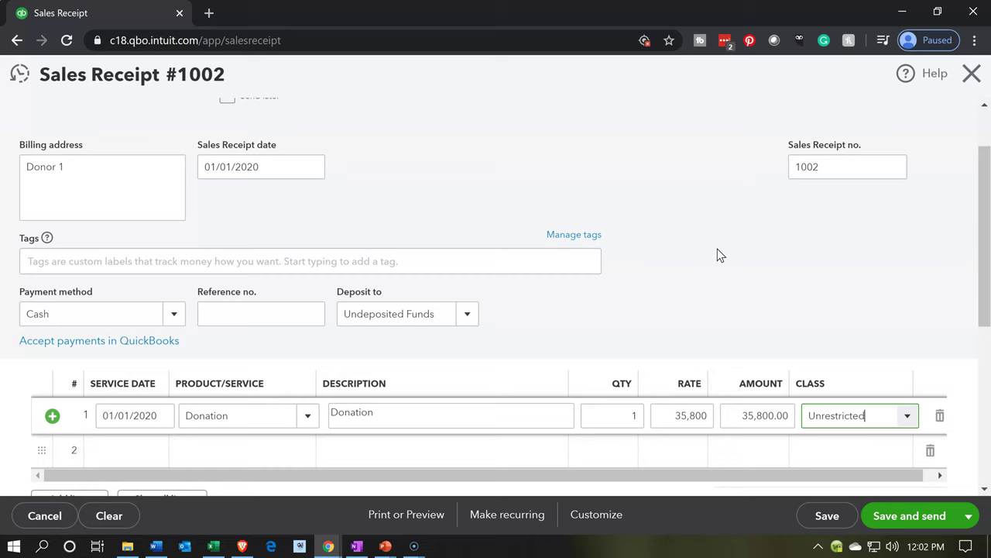
left_click(842, 390)
Add a new deposit account from the sales receipt, with account type Bank and detail type Cash on hand
left_click(467, 317)
left_click(467, 318)
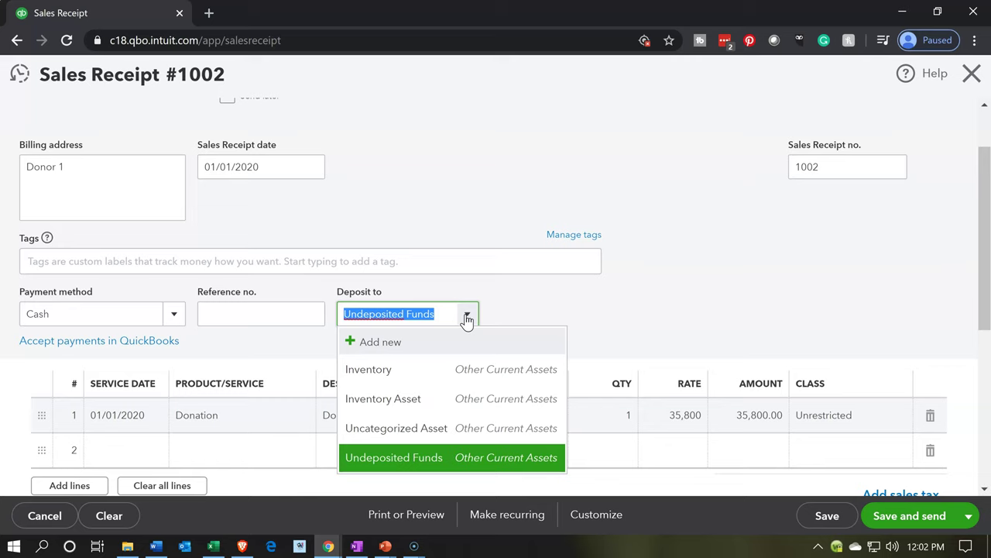
left_click(421, 346)
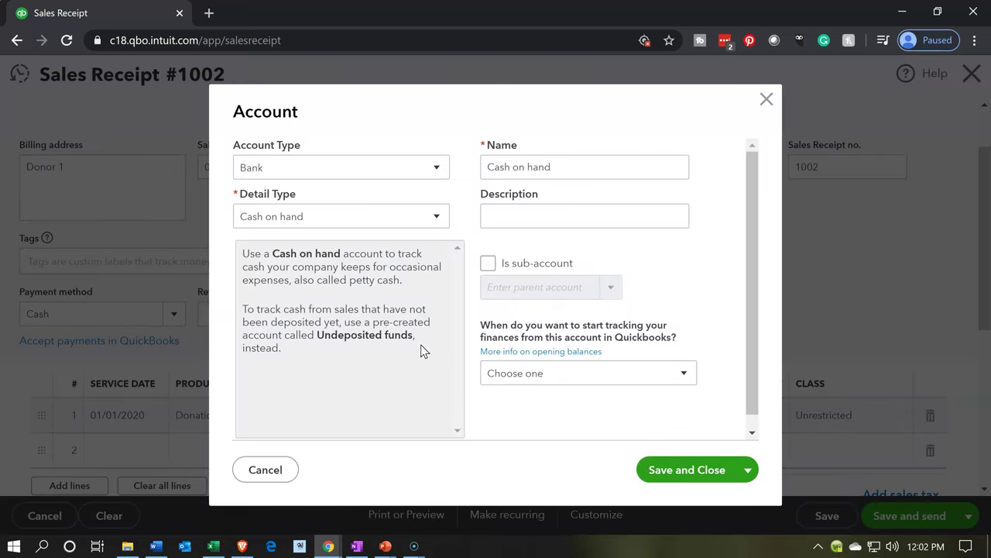
left_click(335, 177)
left_click(335, 176)
left_click(335, 177)
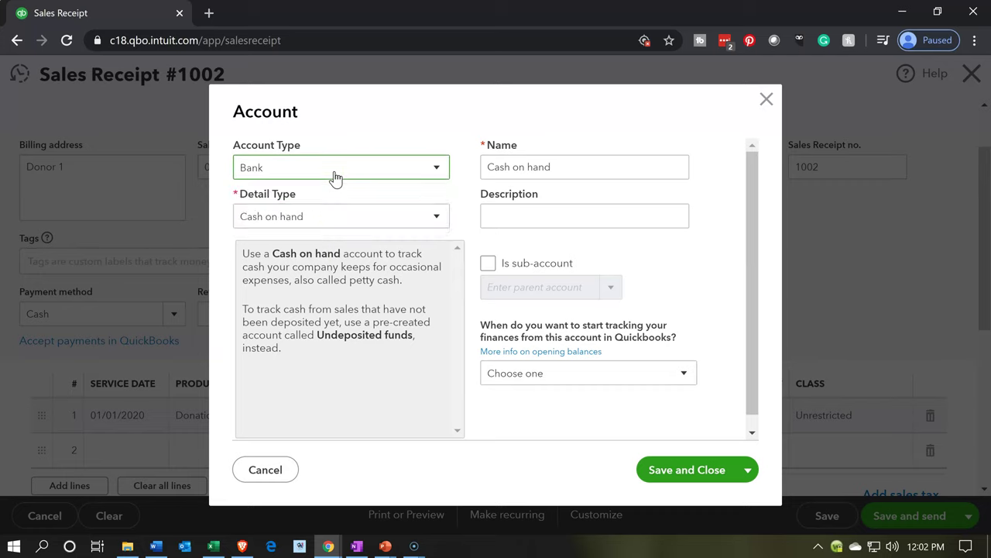
left_click(350, 218)
Name the new account Cash Clearing Account and save it as the sales receipt's deposit account
left_click(553, 172)
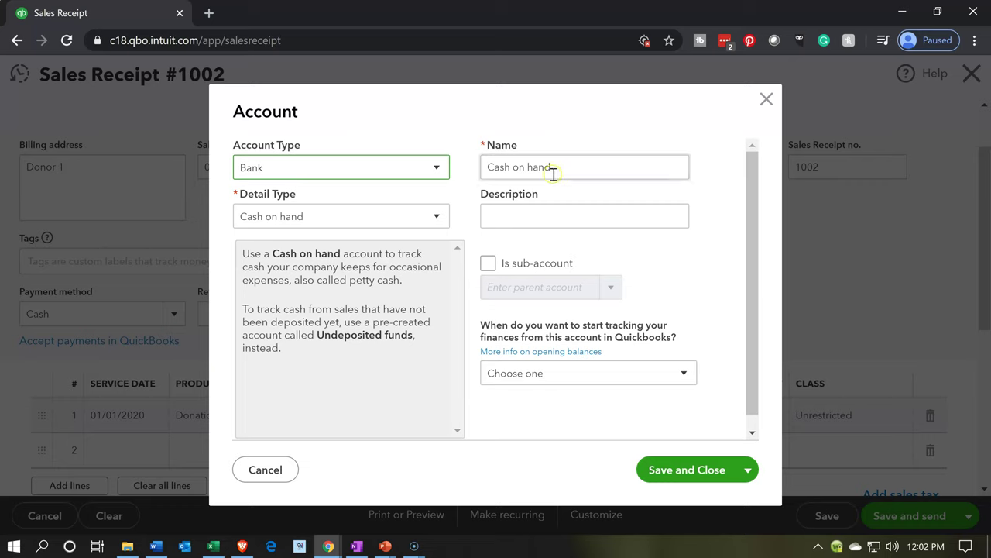
left_click_drag(542, 163, 393, 165)
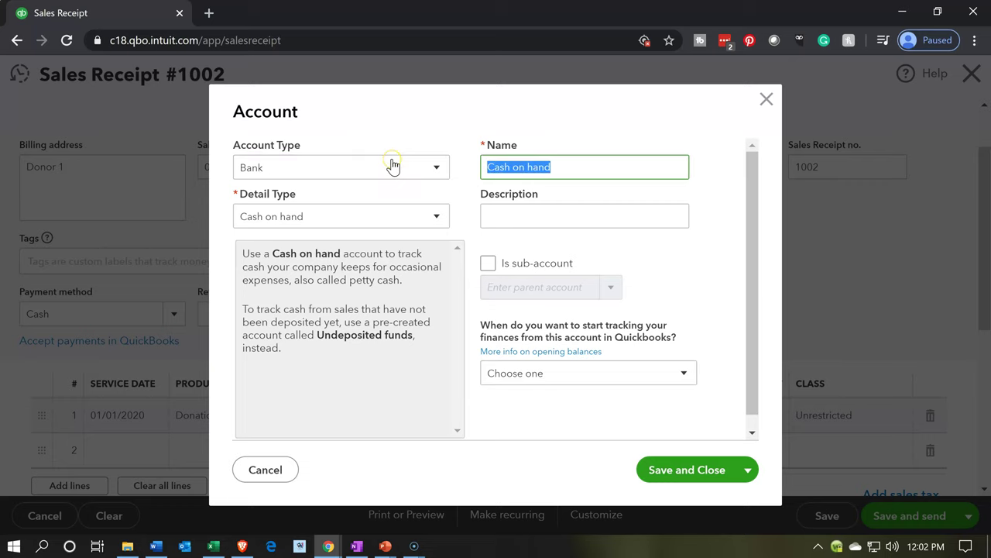
type("Cash ")
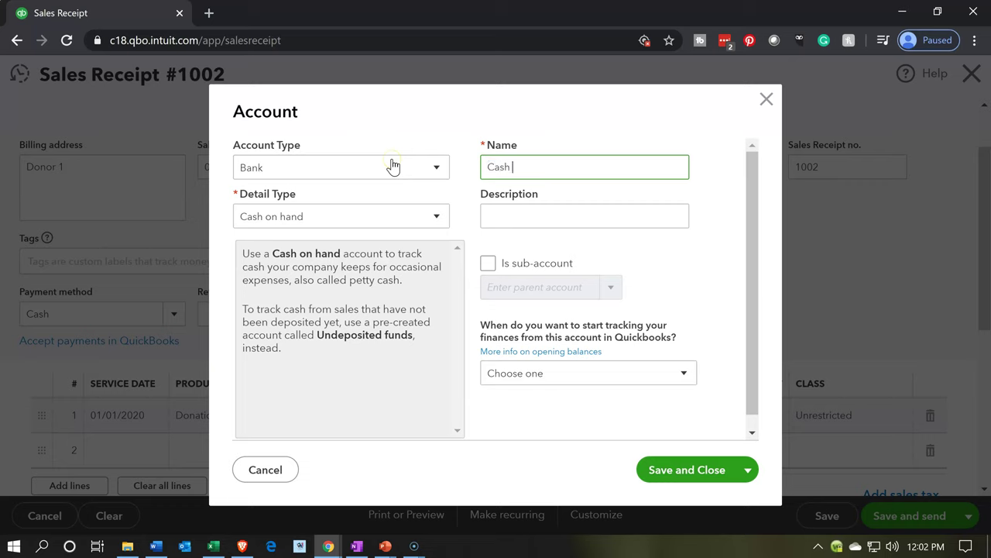
type("Clearing Account")
key("Tab")
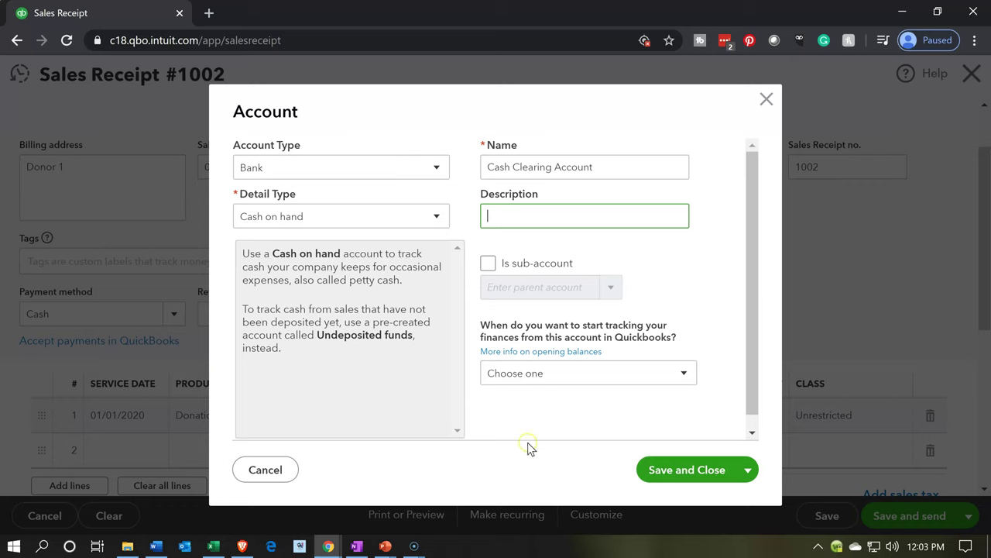
left_click(662, 471)
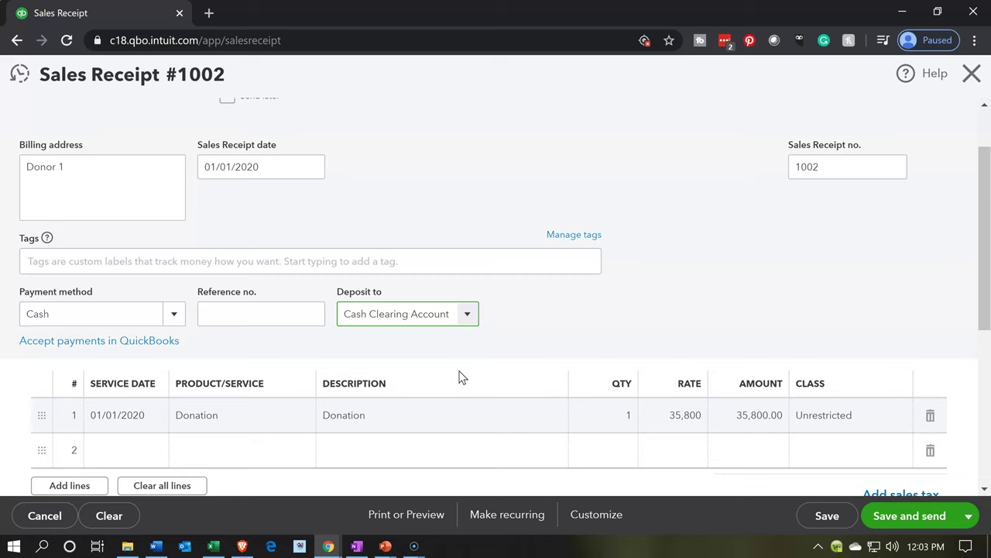
Review the sales receipt's lines and its print preview, and close the preview
scroll(460, 377, "down", 1)
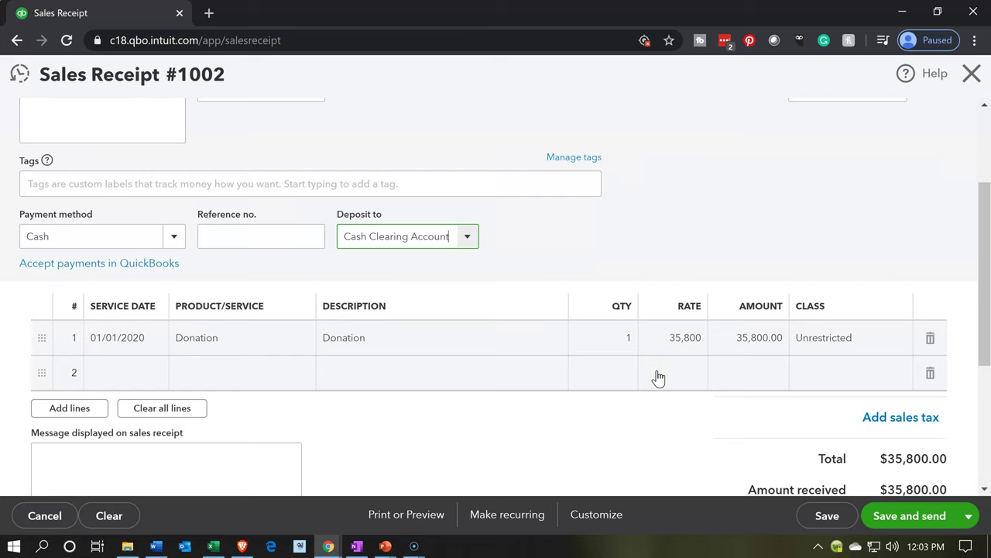
scroll(658, 377, "down", 2)
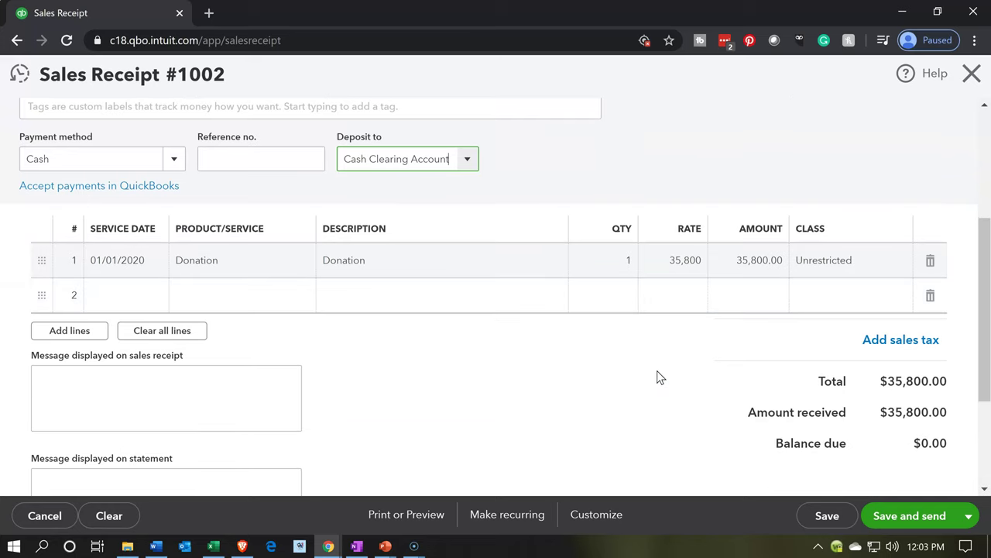
left_click(401, 525)
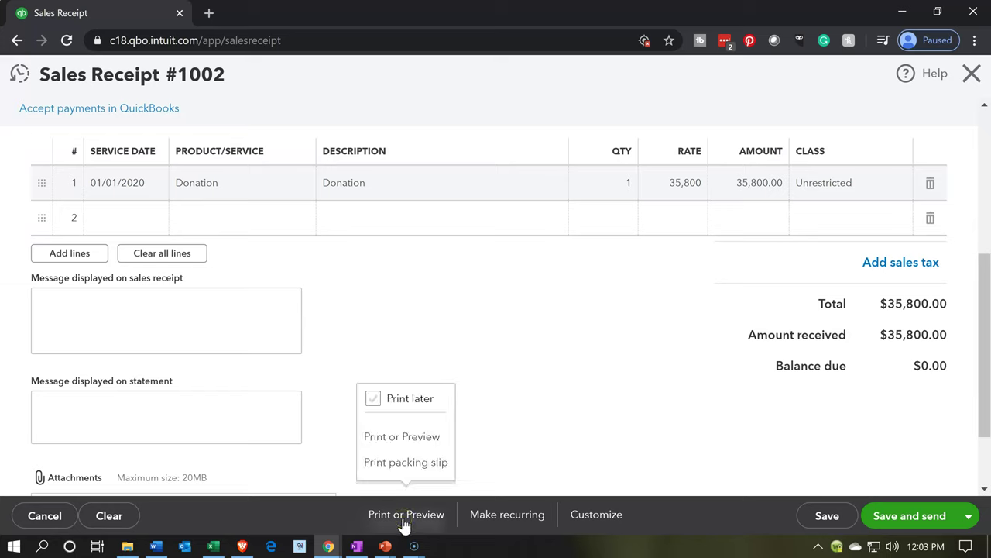
left_click(392, 438)
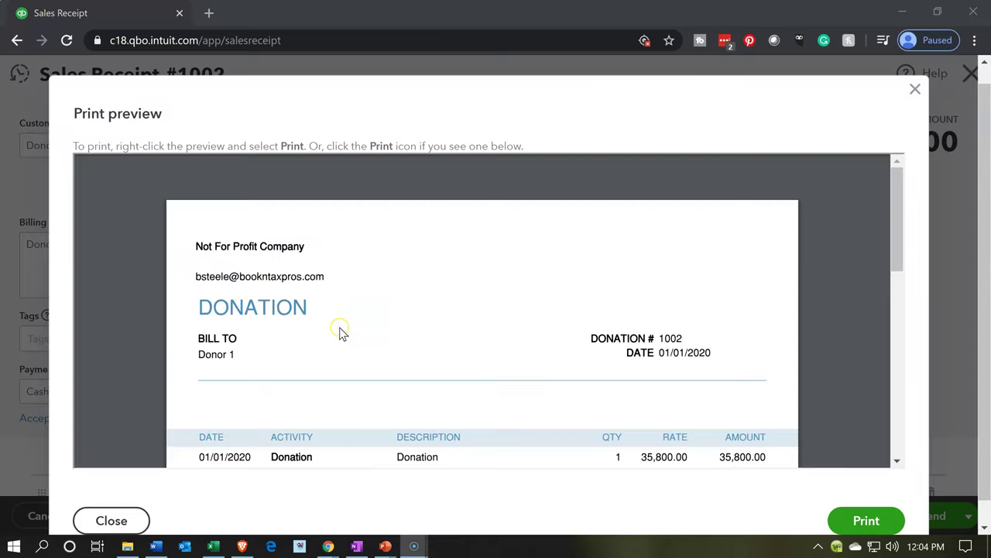
scroll(339, 327, "down", 1)
left_click(269, 304)
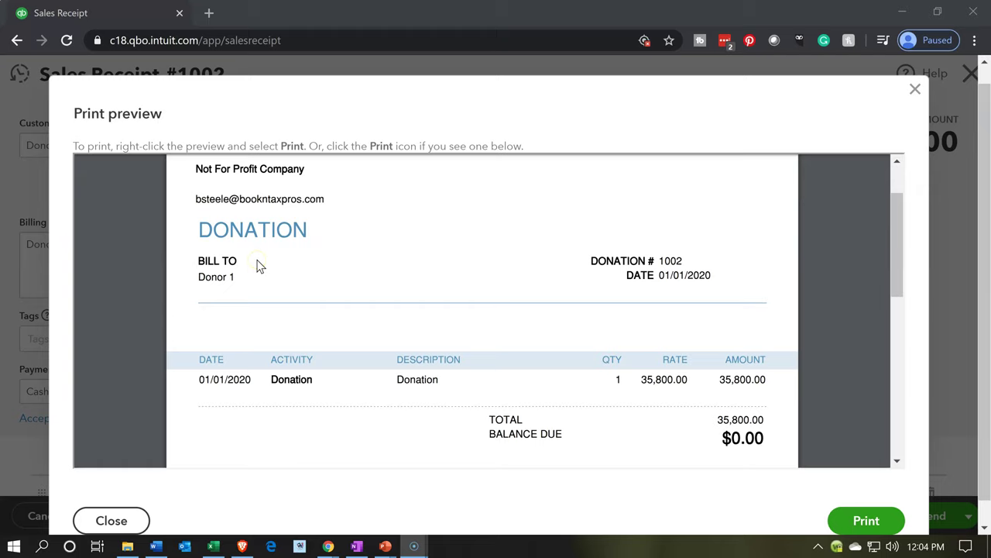
scroll(260, 268, "up", 1)
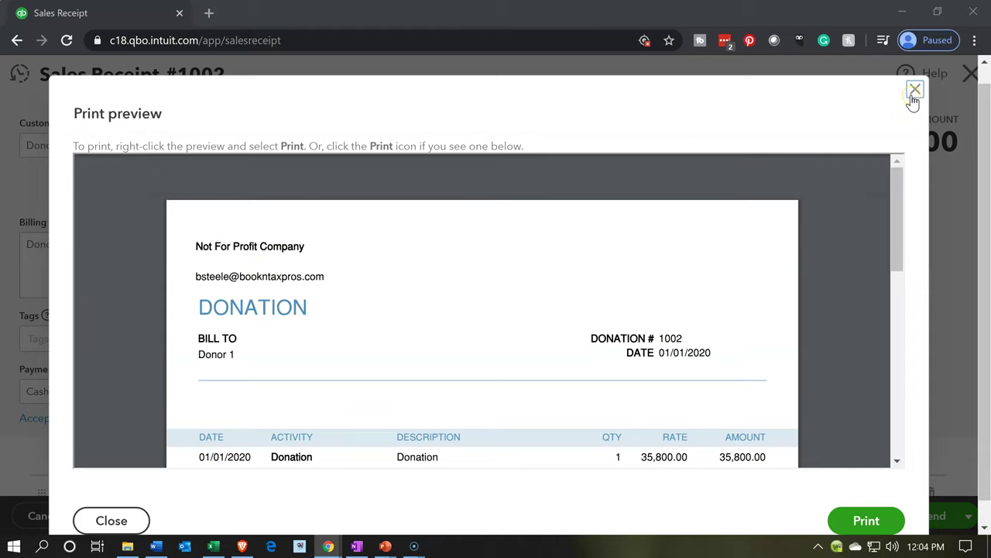
left_click(914, 93)
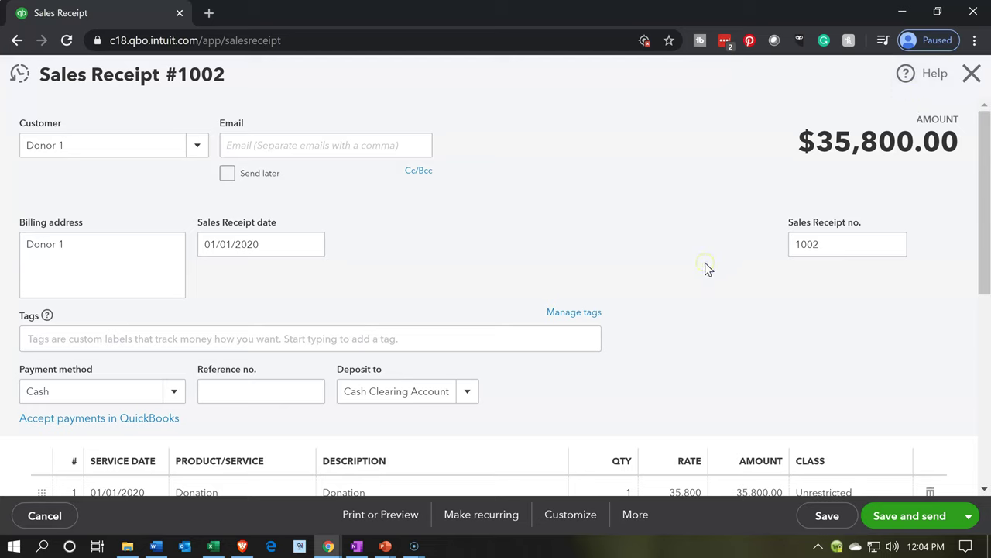
Save the Donor 1 sales receipt and close it
left_click(812, 513)
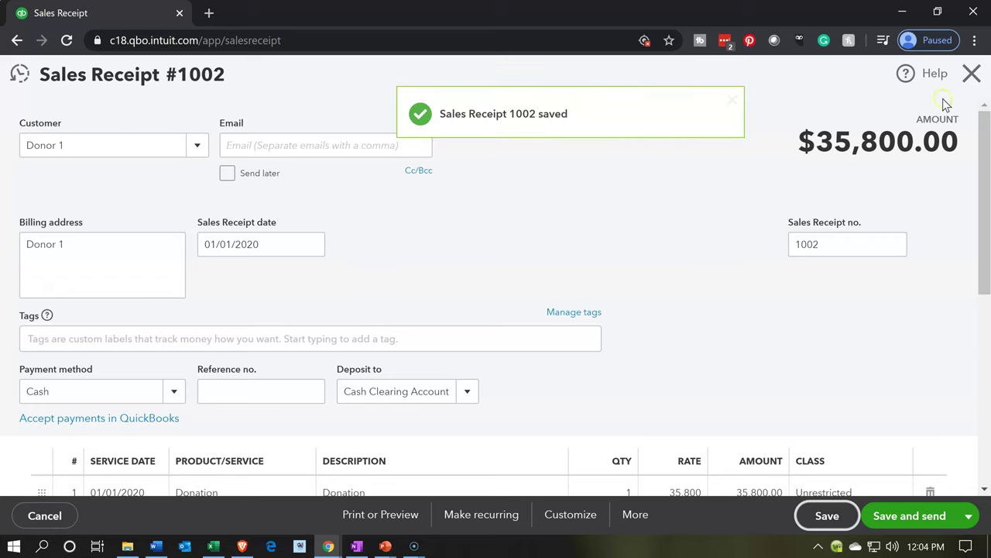
left_click(971, 73)
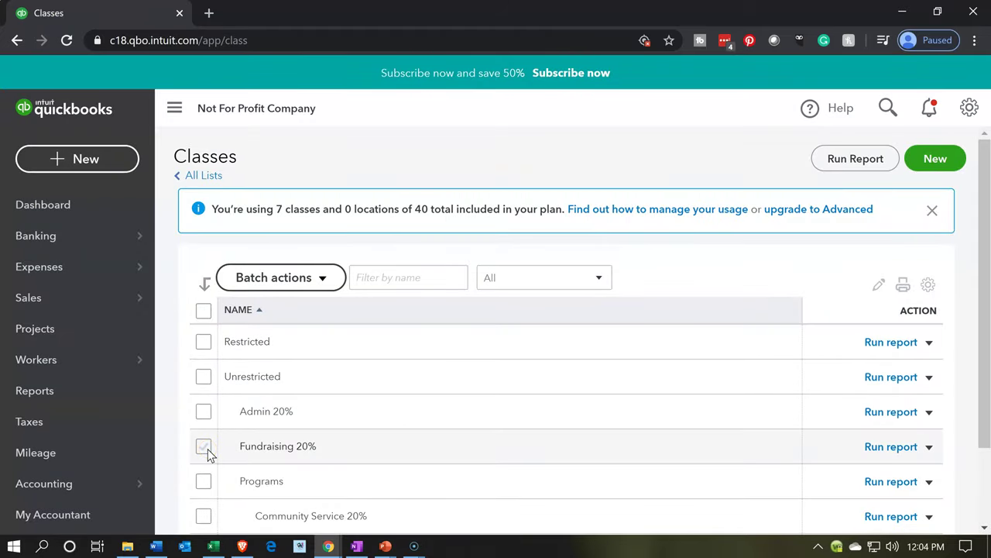
Open the Balance Sheet report from the list of standard reports
mouse_move(120, 471)
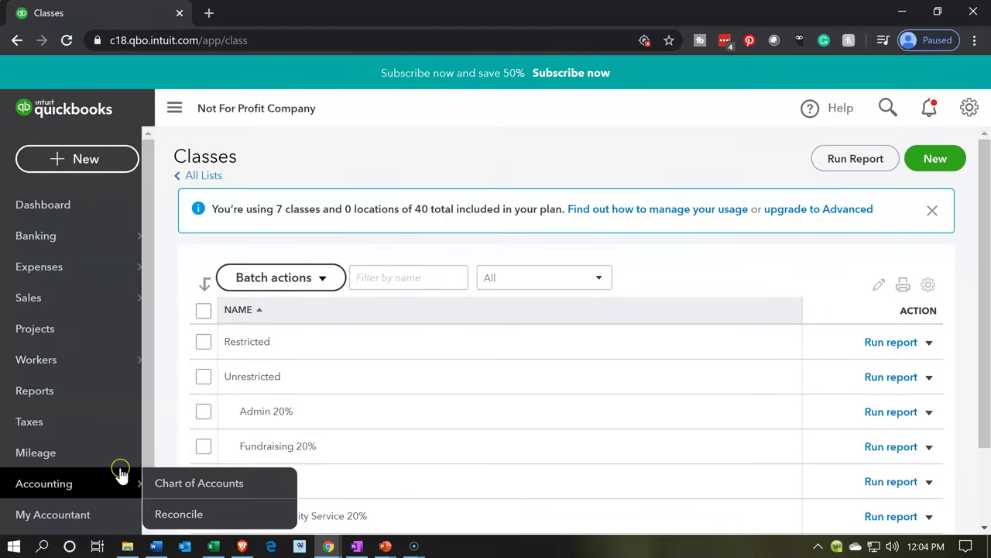
left_click(90, 393)
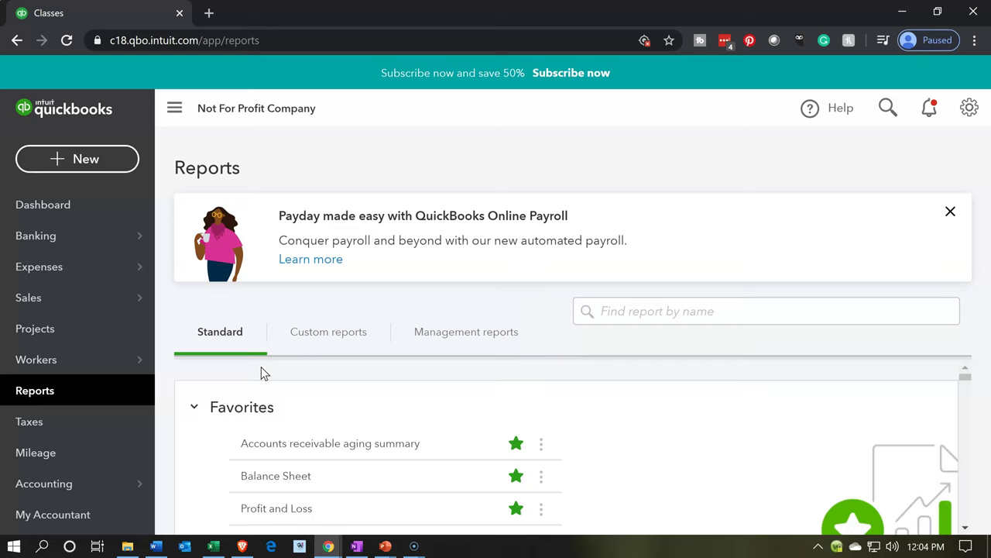
scroll(261, 372, "down", 1)
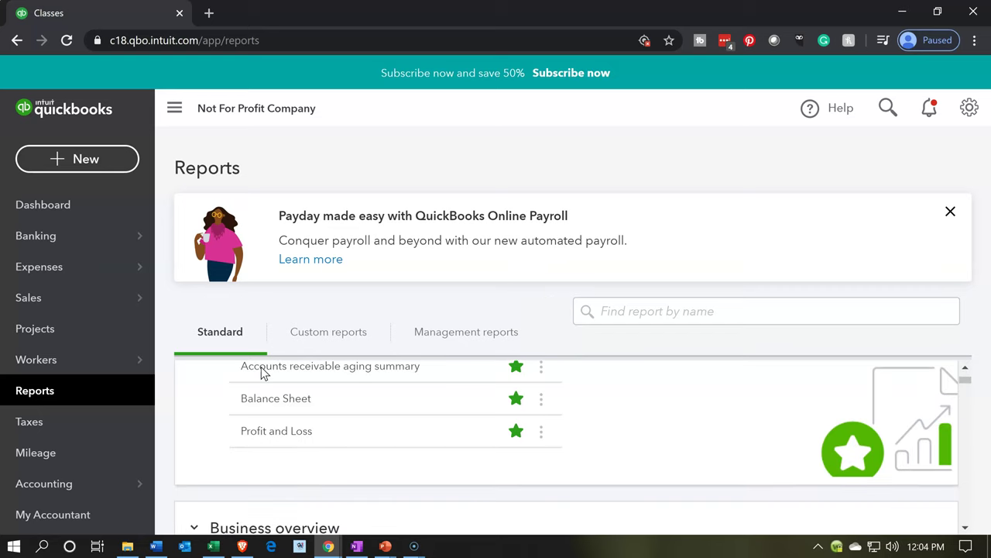
left_click(254, 406)
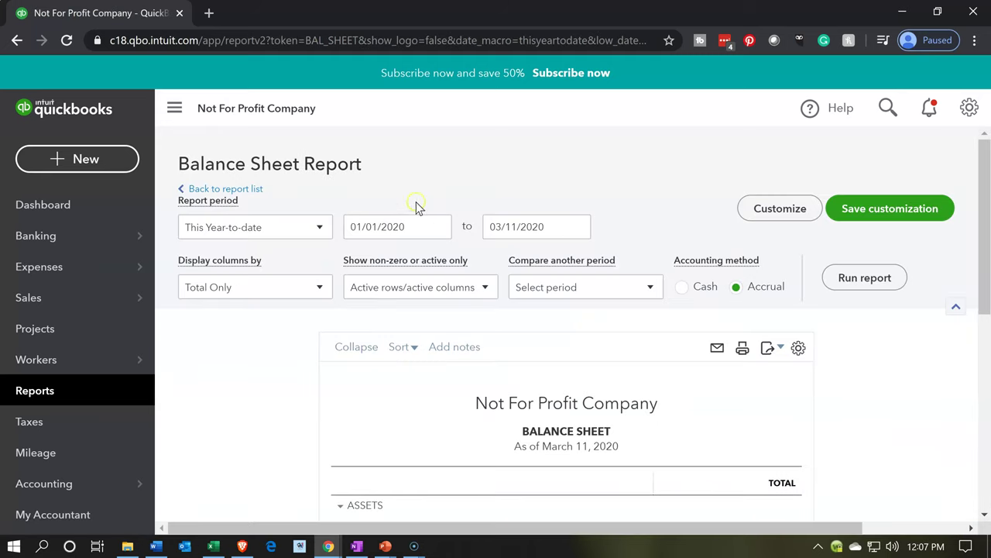
Set the Balance Sheet's report period from 01/01/2020 to 12/31/2020 and run the report
left_click(427, 222)
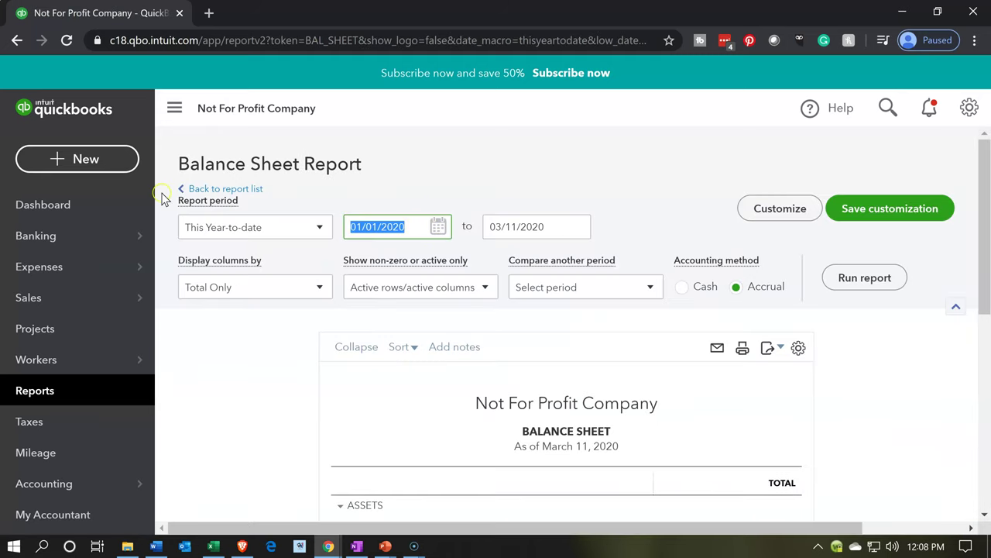
type("010120")
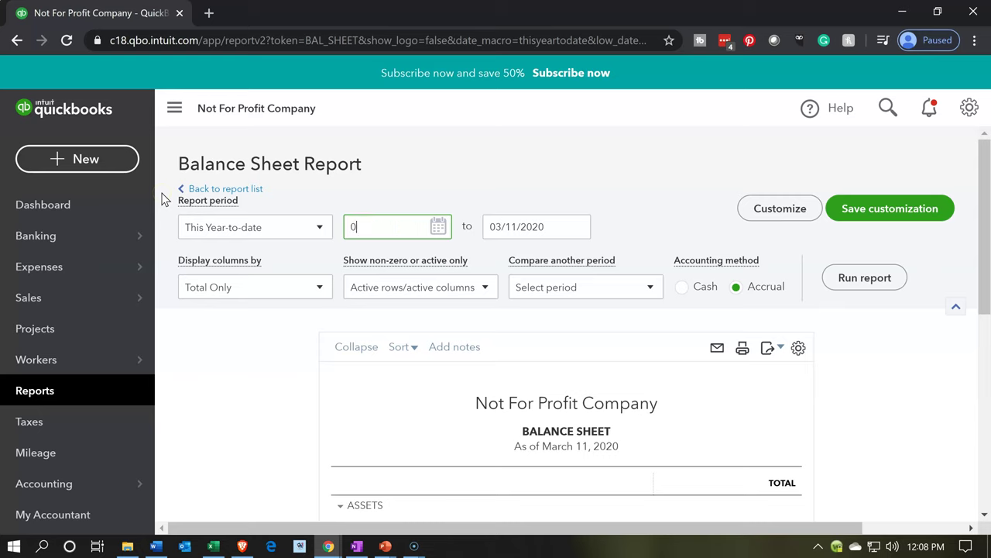
key("Tab")
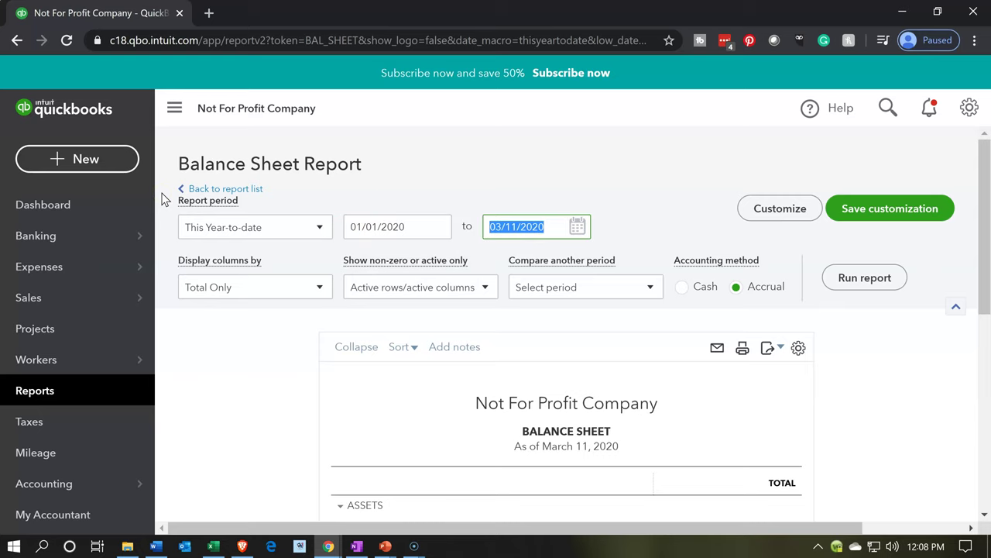
type("123120")
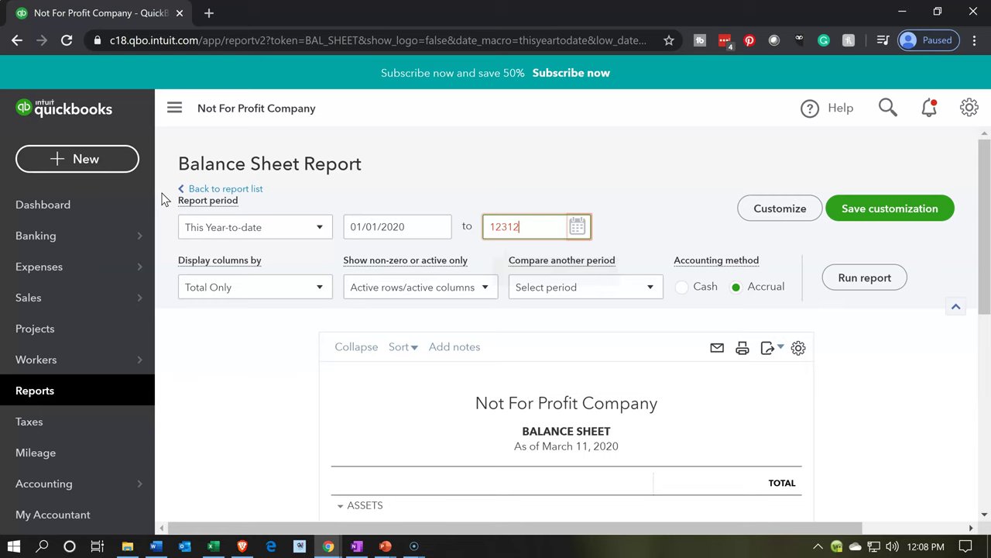
key("Tab")
left_click(858, 284)
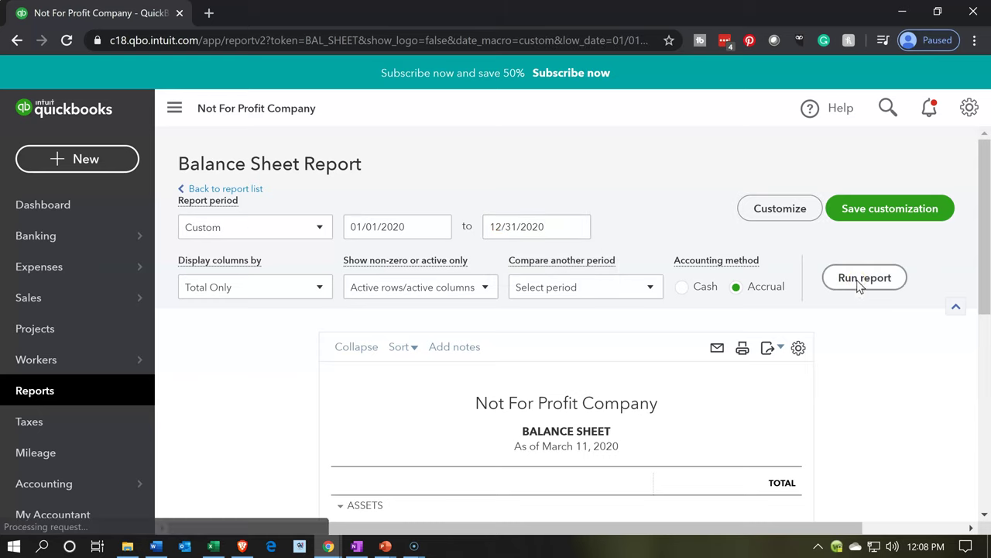
Hide the navigation menu and open the transaction report behind the Cash Clearing Account amount on the balance sheet
left_click(837, 338)
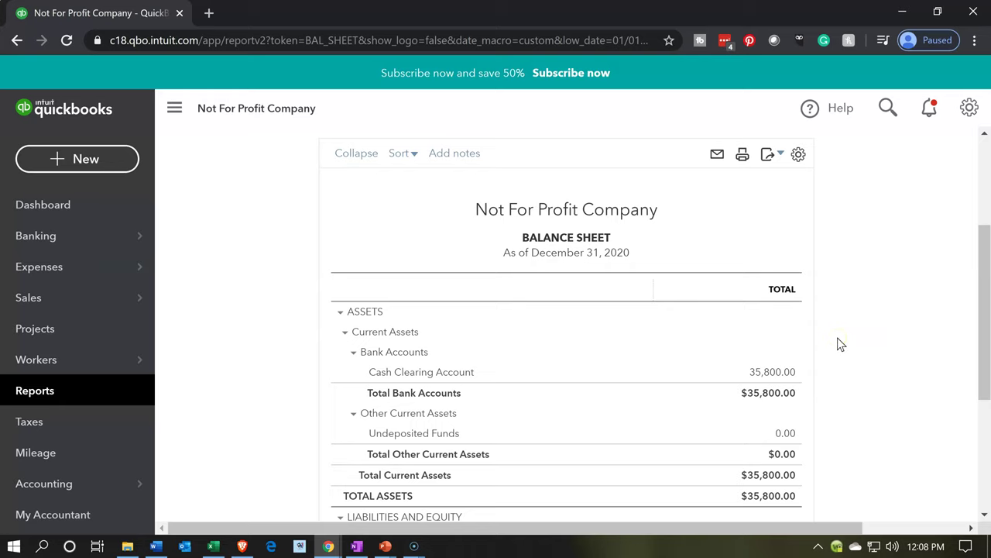
scroll(840, 344, "down", 1)
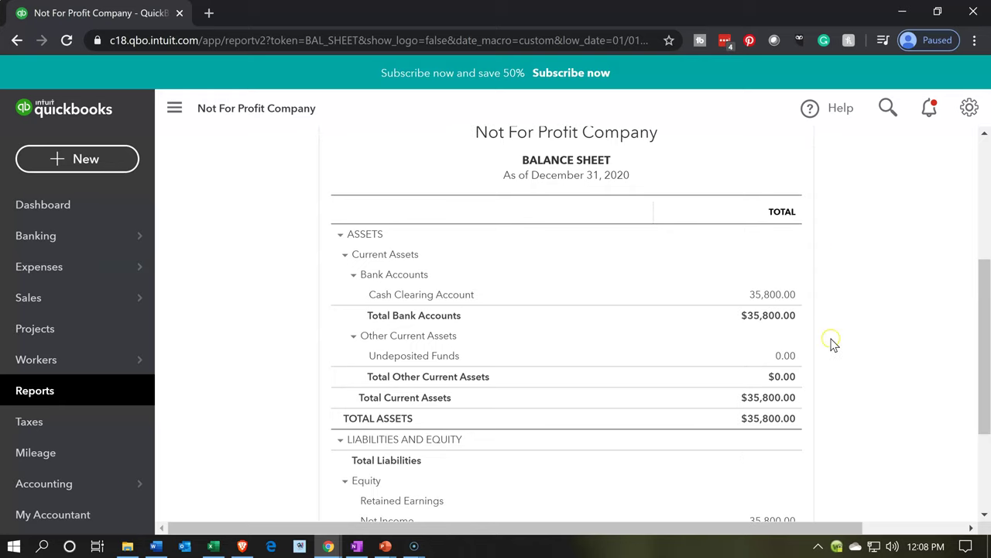
left_click(770, 300)
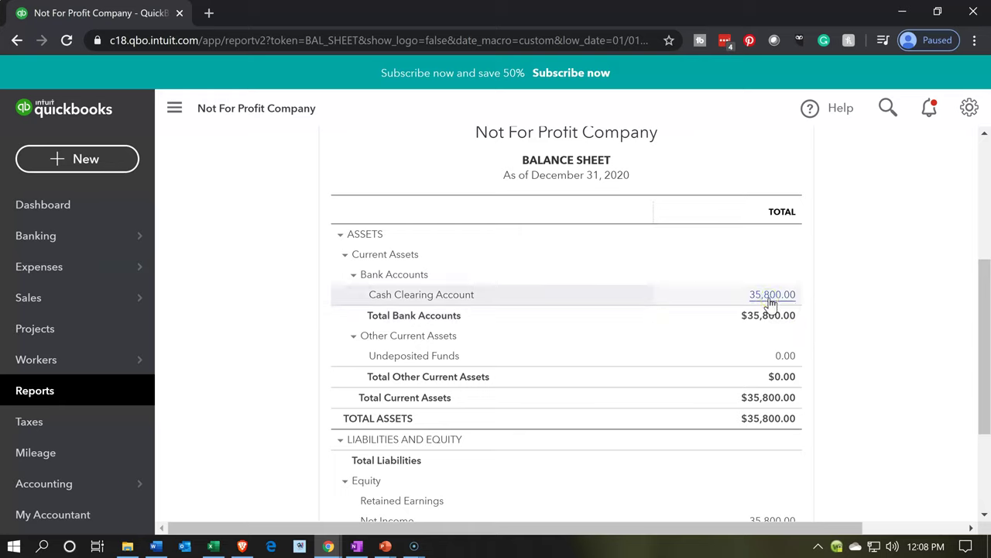
left_click(176, 113)
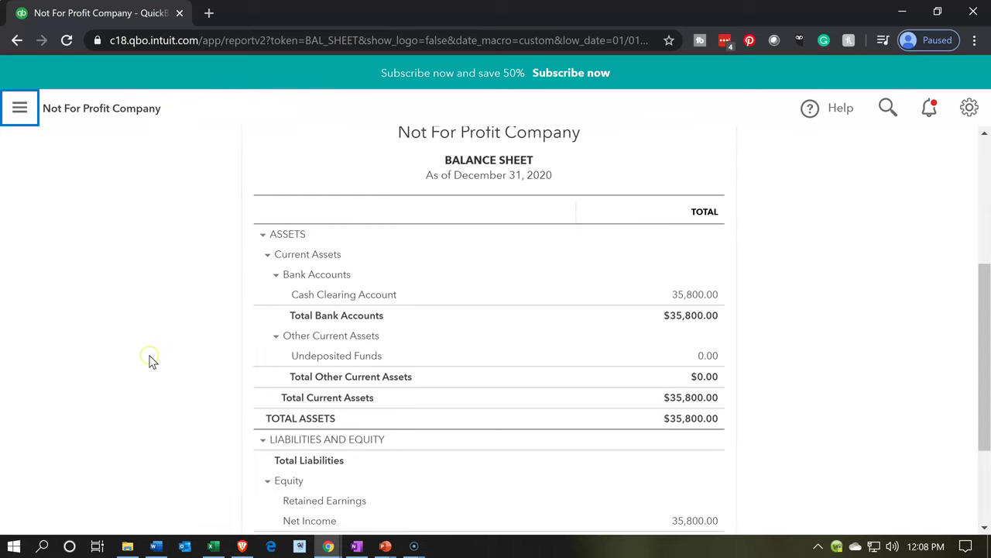
key("ctrl+plus")
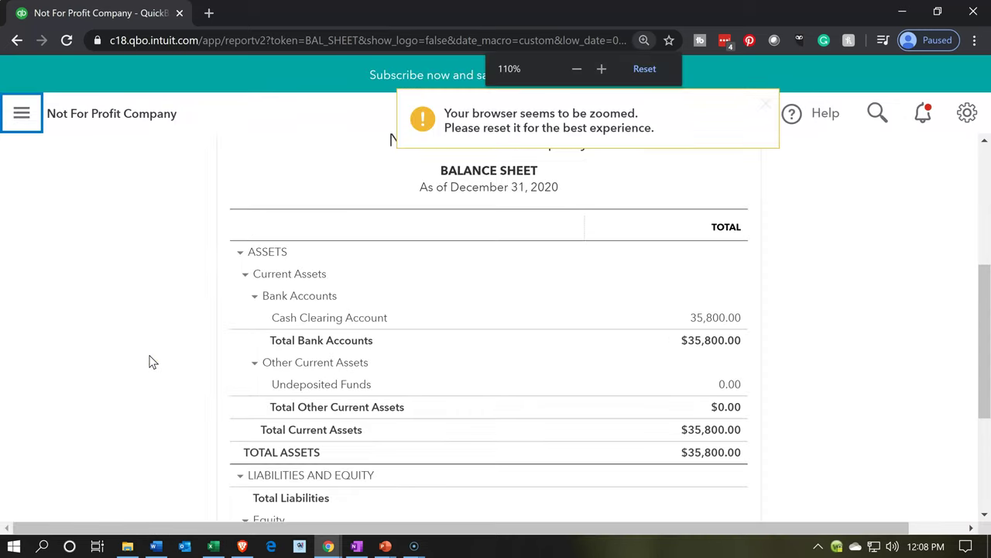
key("ctrl+plus")
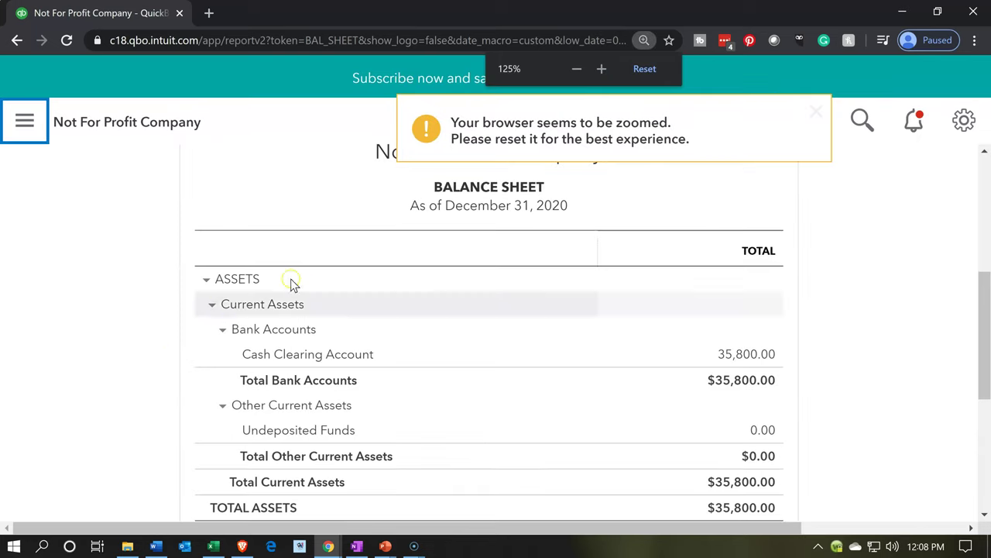
left_click(494, 114)
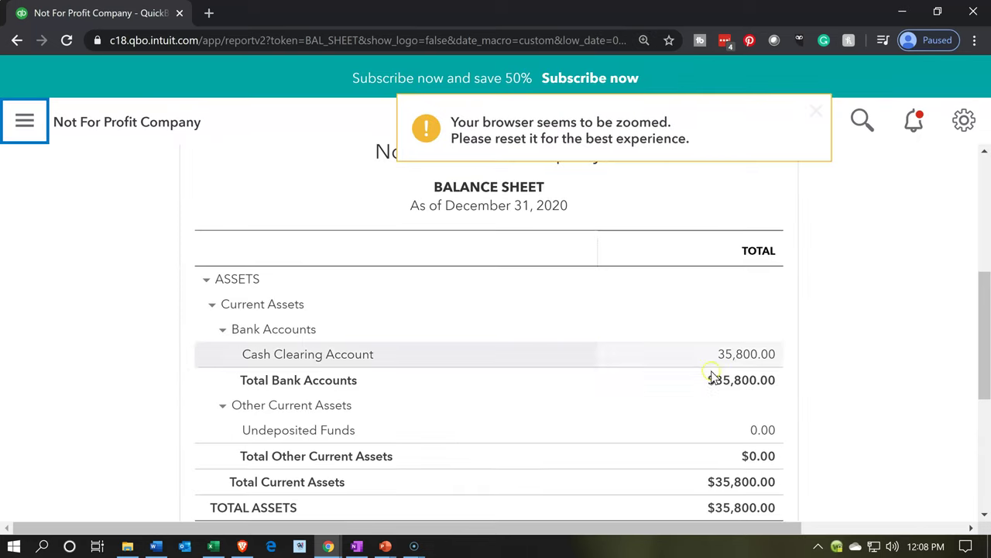
left_click(737, 356)
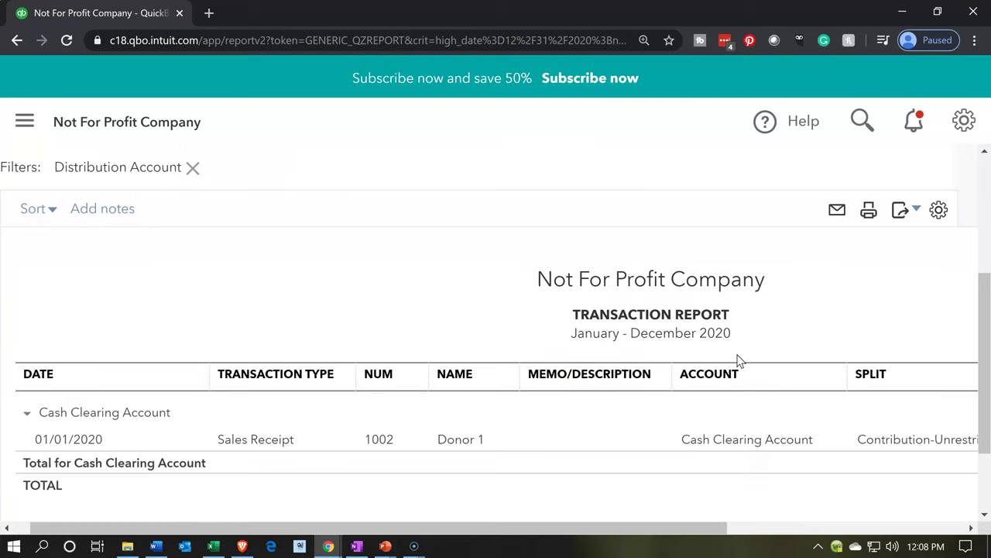
scroll(738, 360, "down", 1)
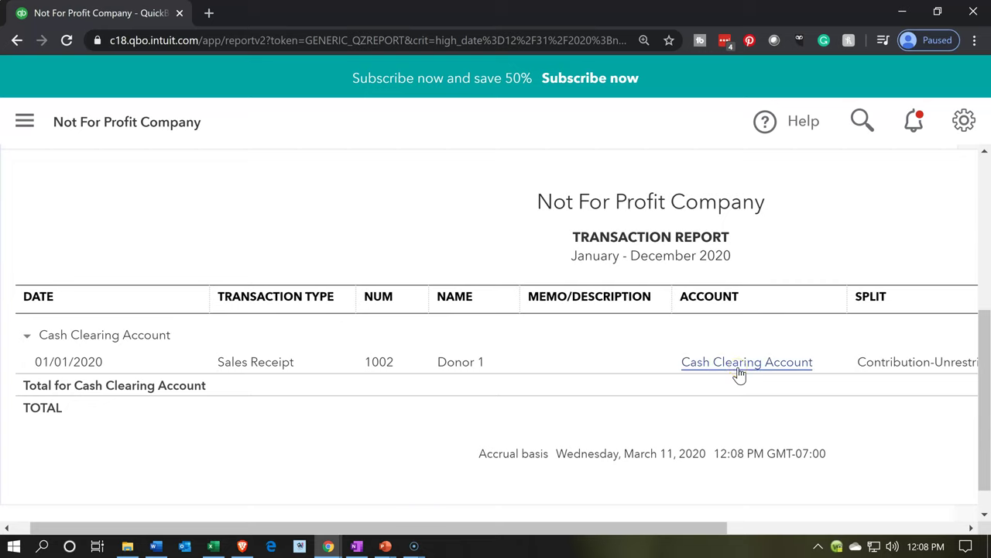
Open the Donor 1 sales receipt from the transaction report, review its deposit account and donation line, and close it
left_click(740, 364)
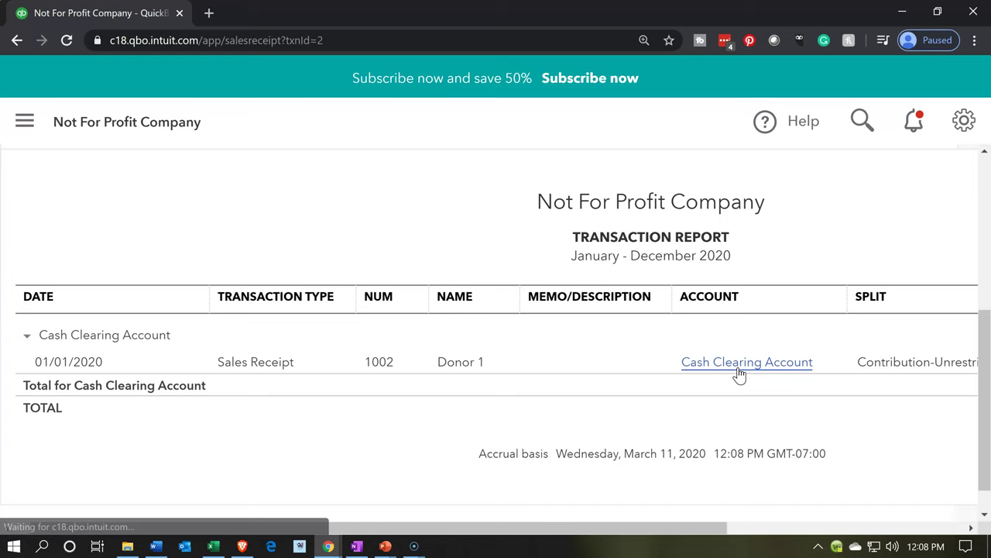
left_click(731, 375)
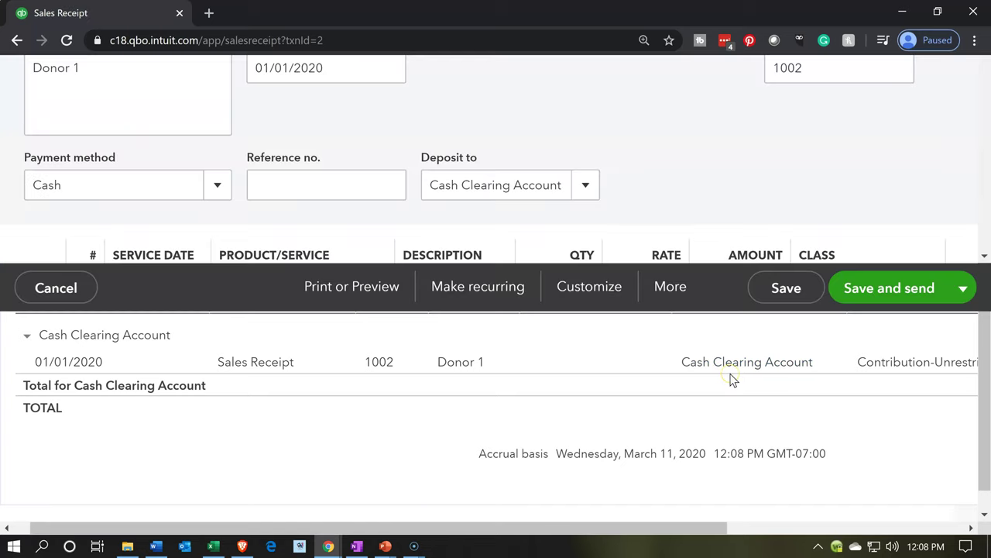
scroll(622, 304, "down", 2)
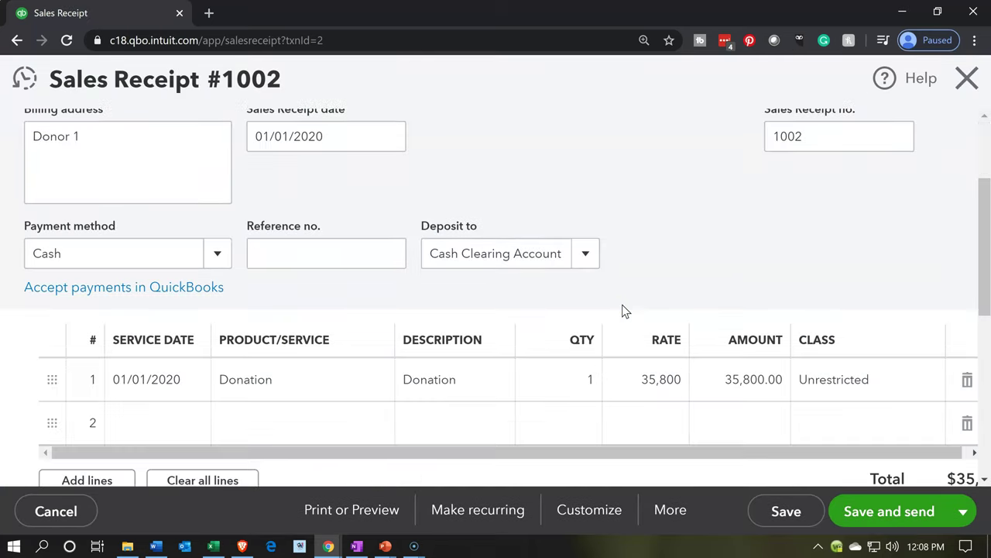
scroll(620, 308, "up", 2)
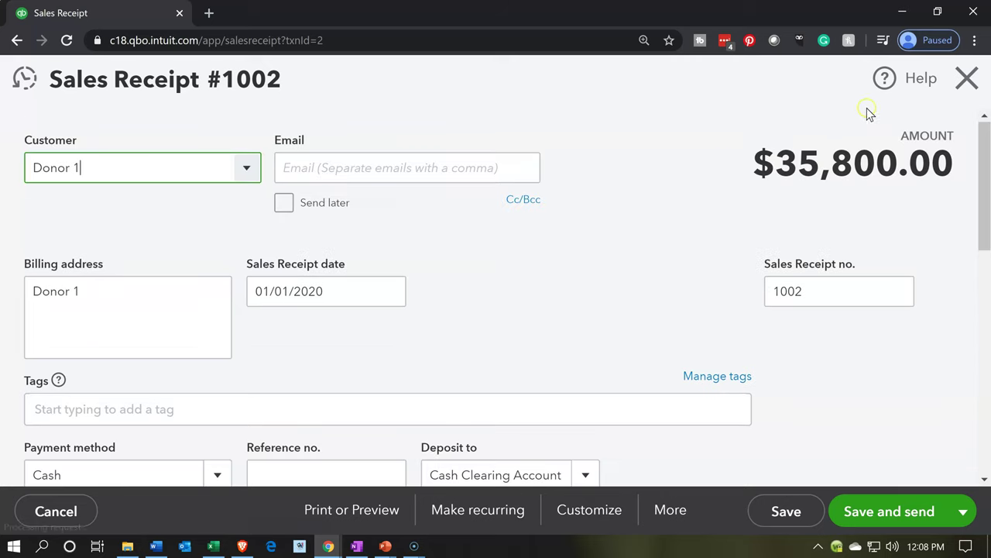
left_click(961, 92)
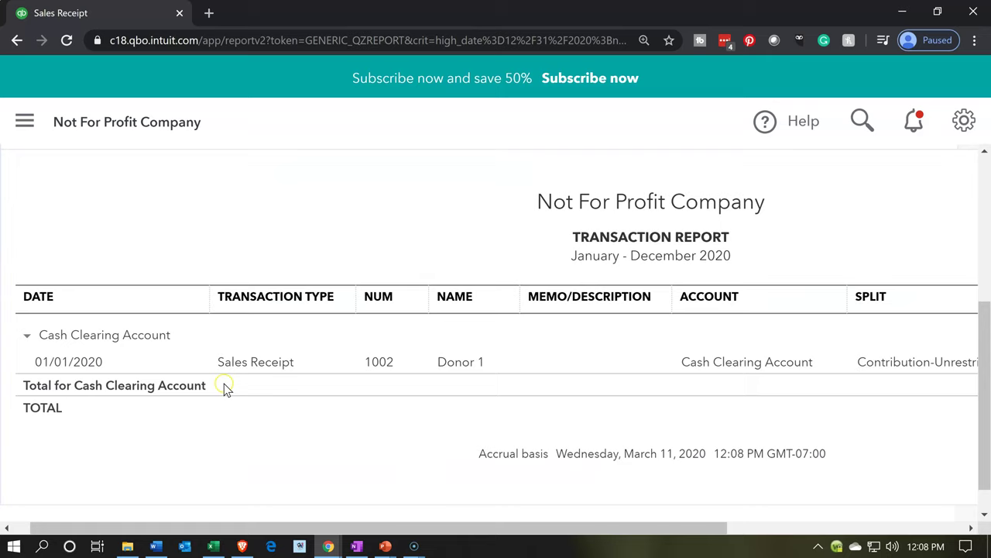
Return to the Balance Sheet report summary and review its assets and equity sections down to net income
scroll(216, 395, "up", 4)
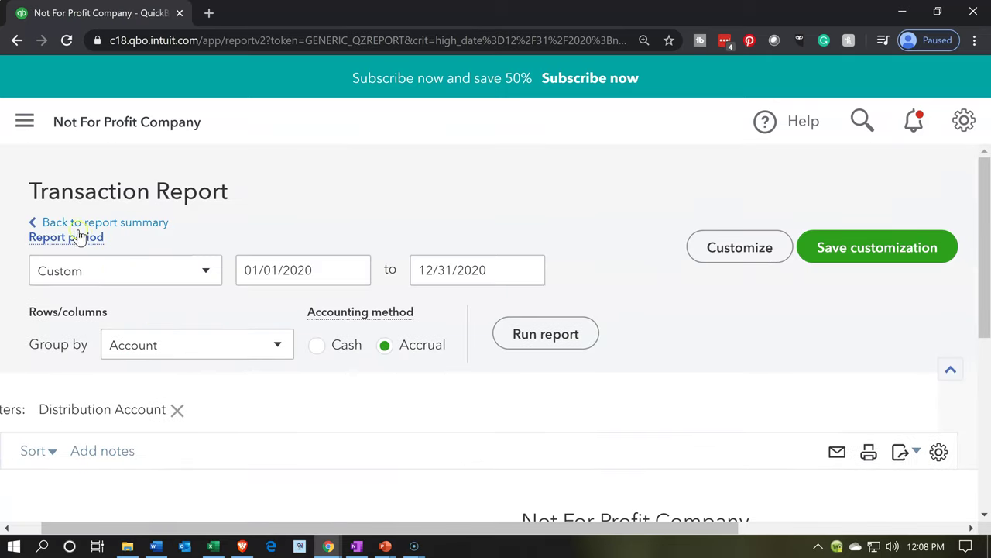
left_click(116, 225)
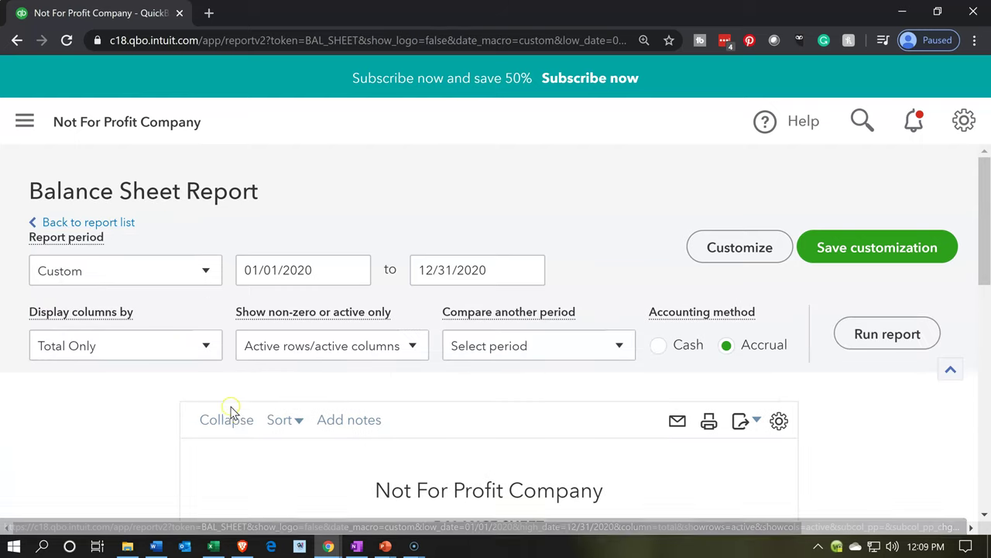
scroll(236, 417, "down", 4)
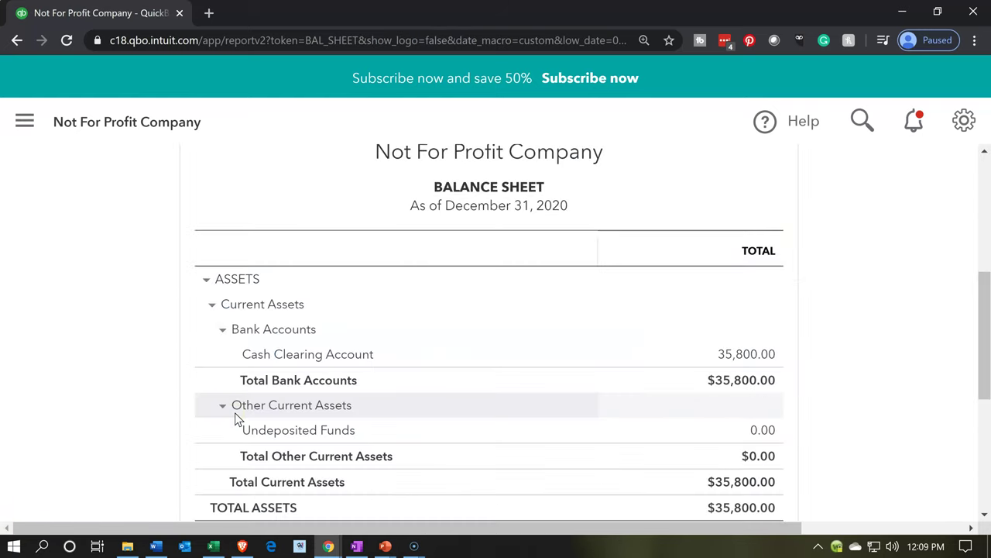
scroll(236, 417, "down", 4)
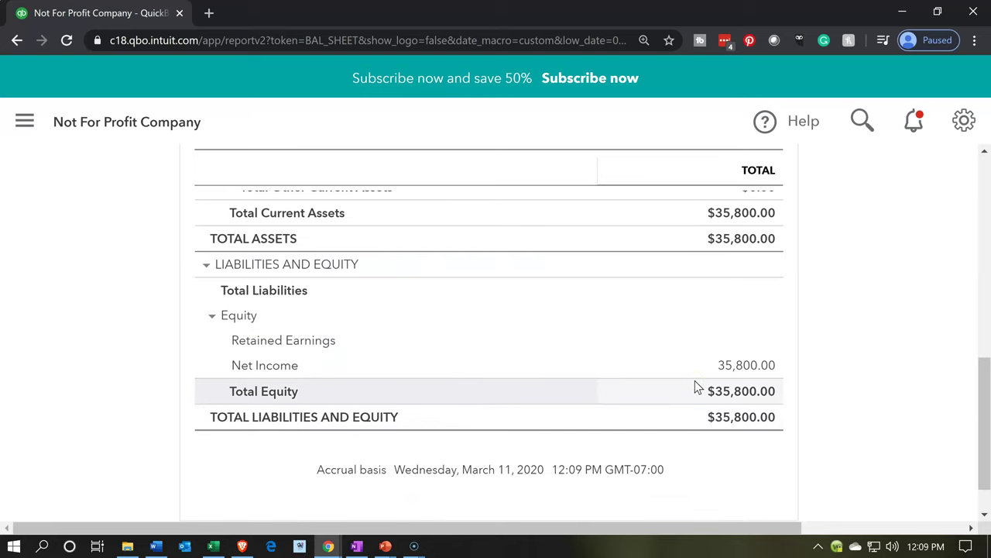
left_click(720, 364)
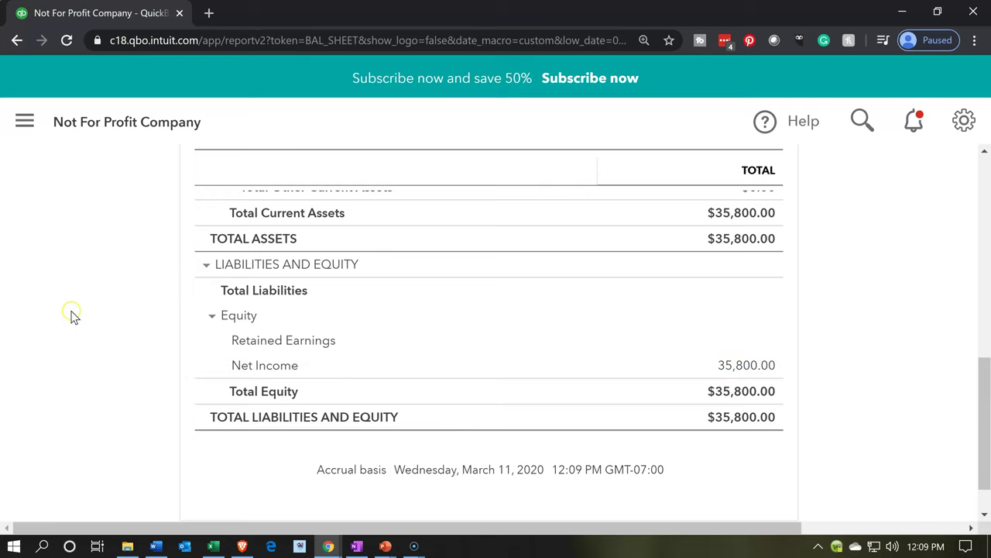
Duplicate the Balance Sheet browser tab and return to the original tab
right_click(114, 10)
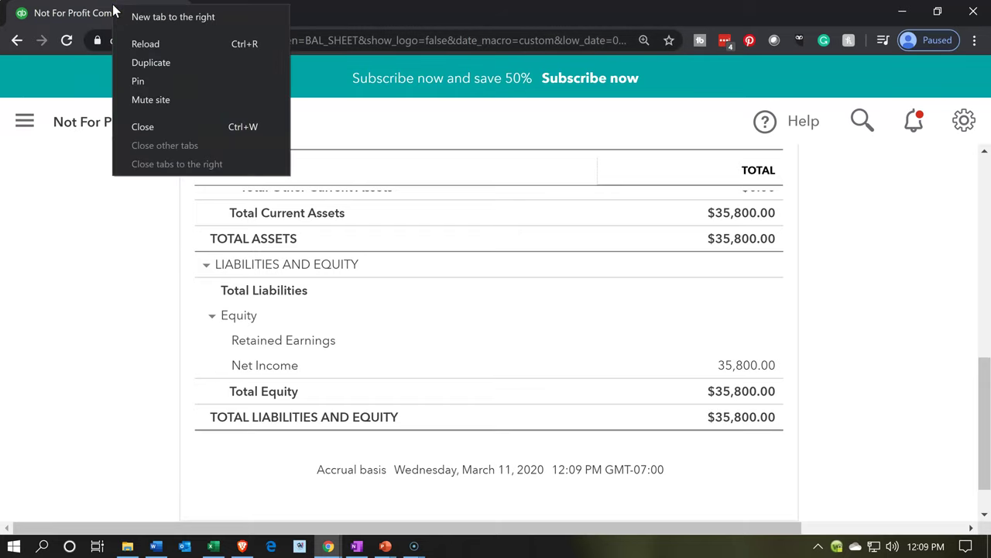
left_click(153, 62)
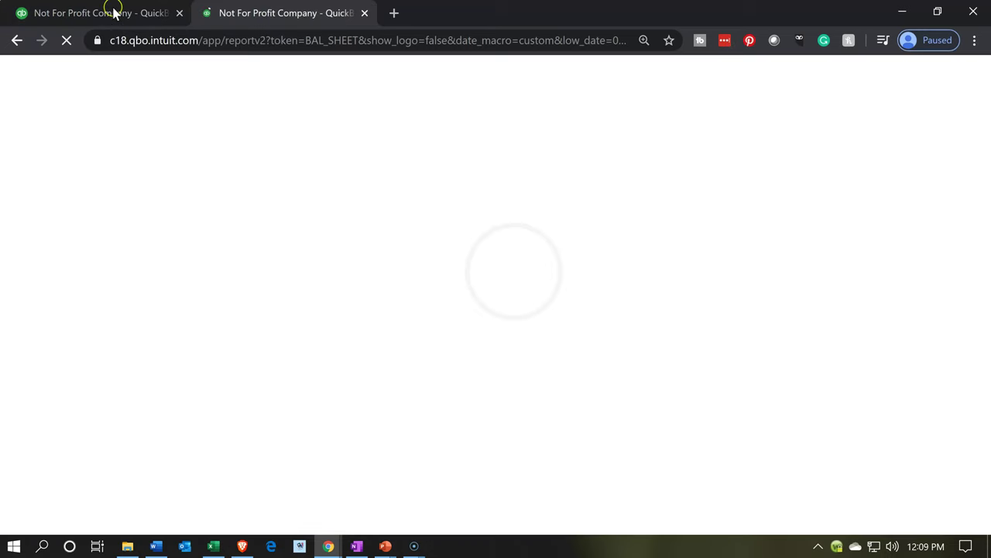
left_click(112, 12)
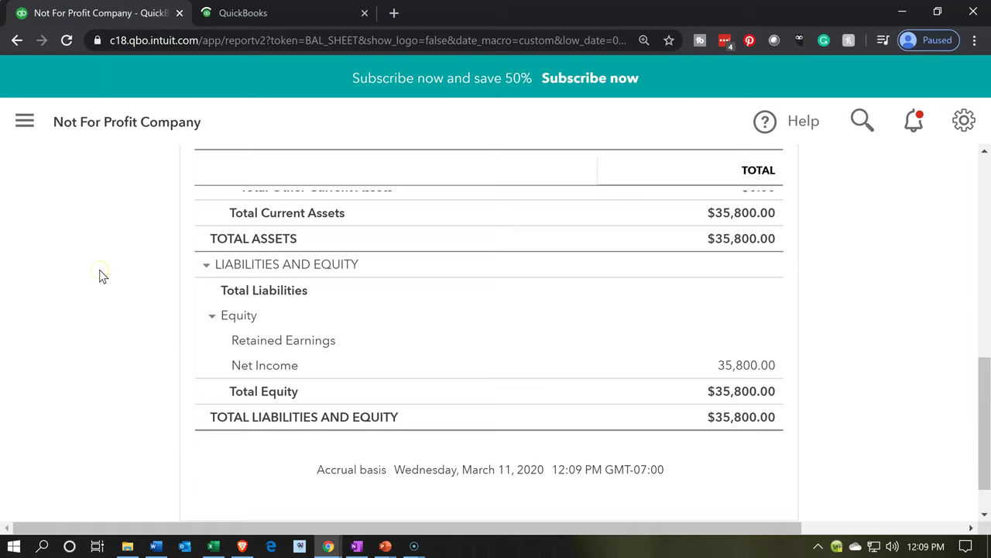
Open the Profit and Loss report from the list of standard reports
scroll(100, 269, "up", 10)
left_click(19, 131)
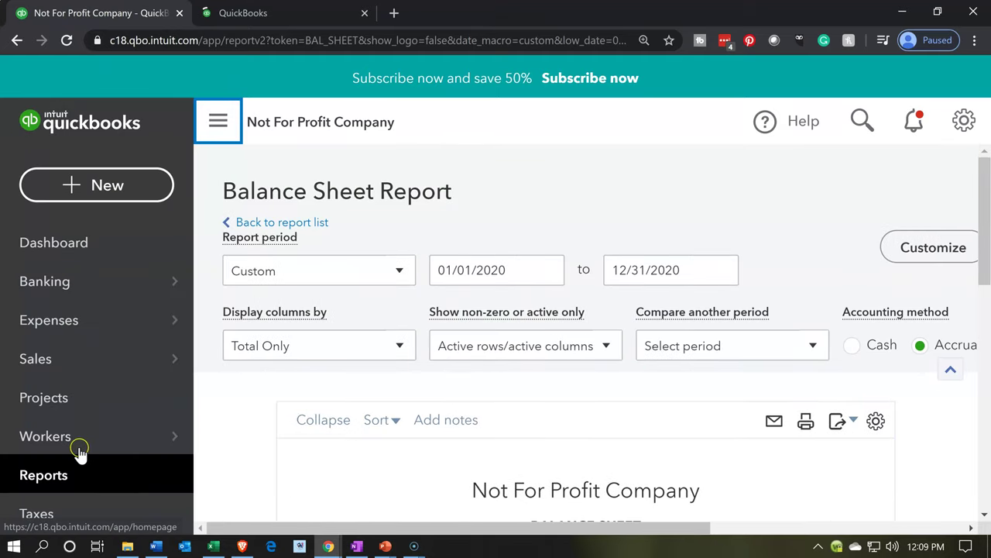
left_click(75, 491)
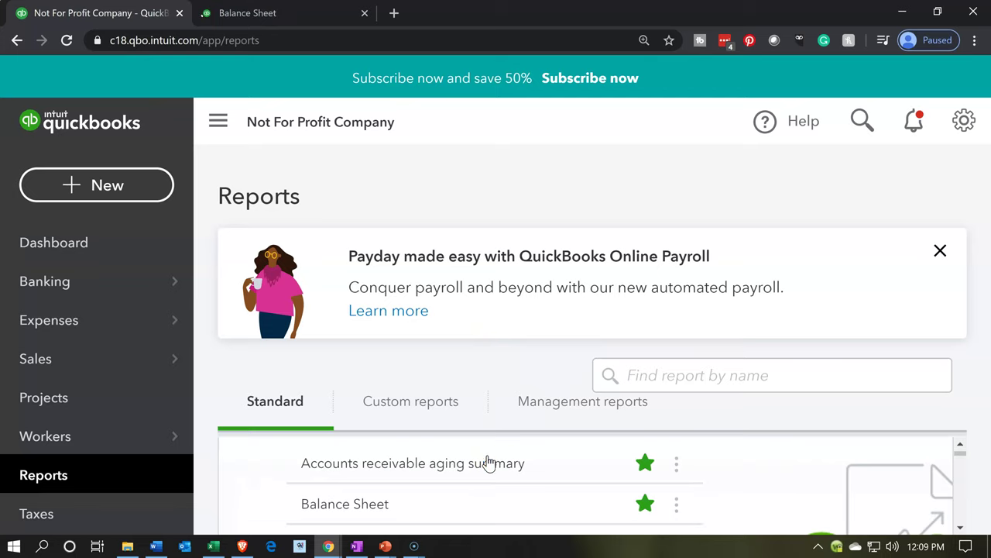
scroll(484, 465, "down", 1)
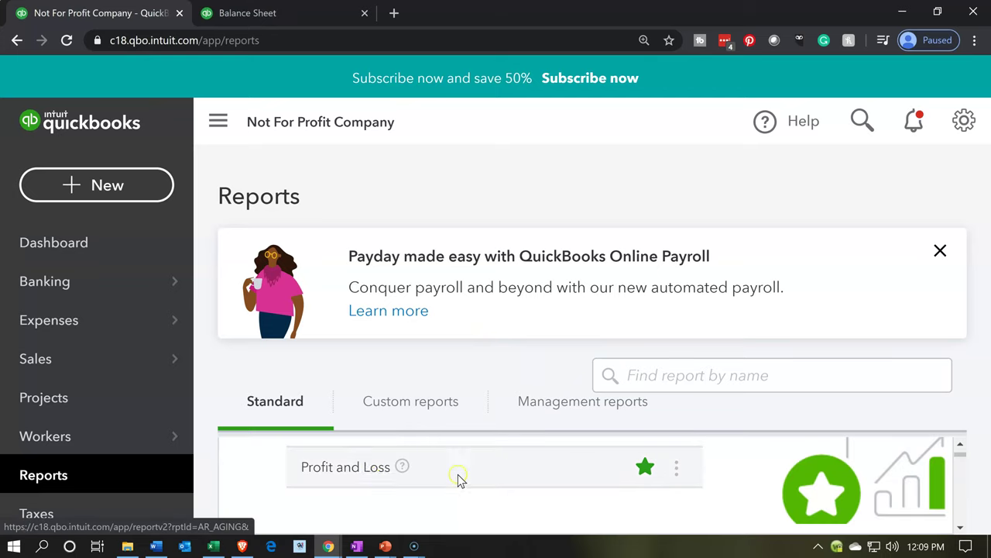
left_click(324, 468)
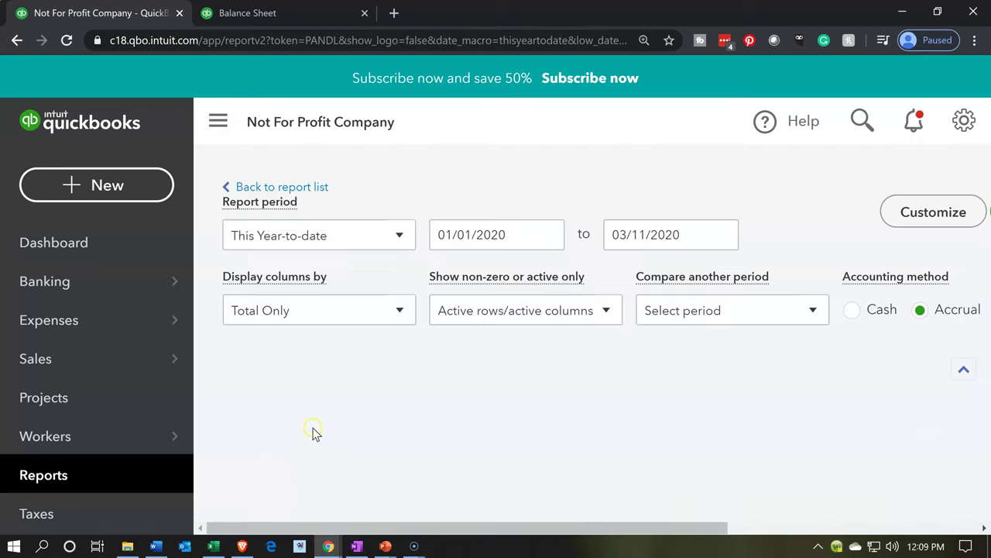
scroll(312, 431, "down", 2)
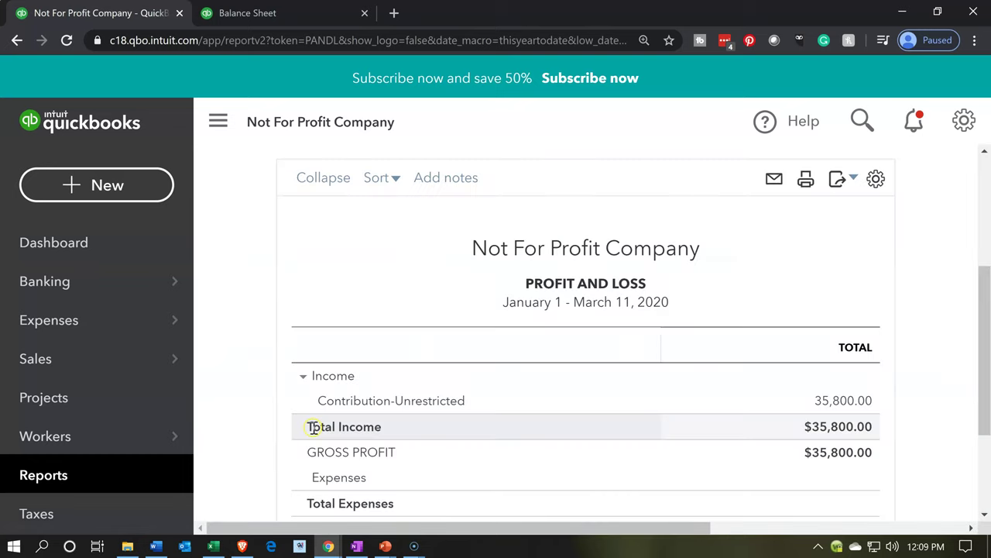
Hide the navigation menu and run the Profit and Loss report for 01/01/2020 to 12/31/2020
left_click(223, 126)
scroll(239, 217, "up", 3)
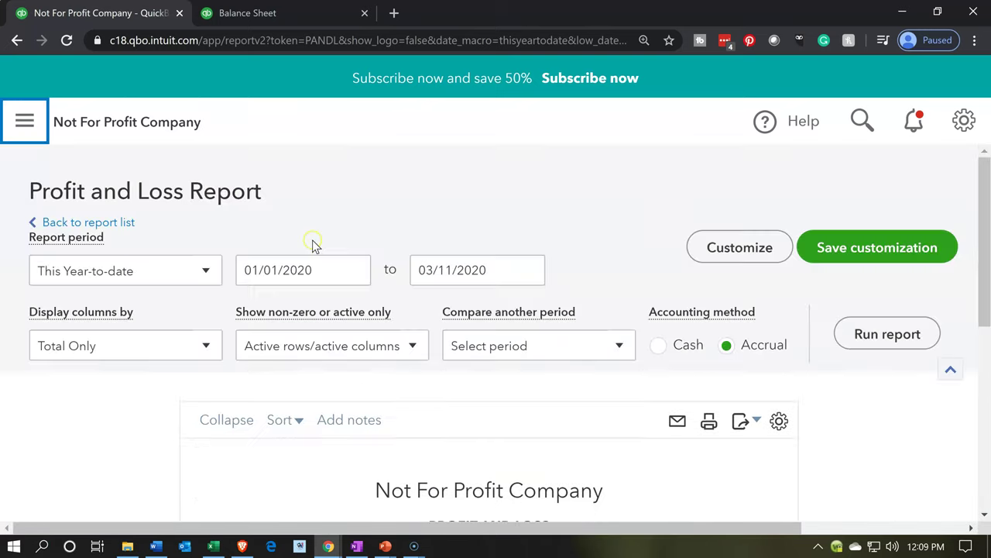
left_click_drag(325, 262, 257, 258)
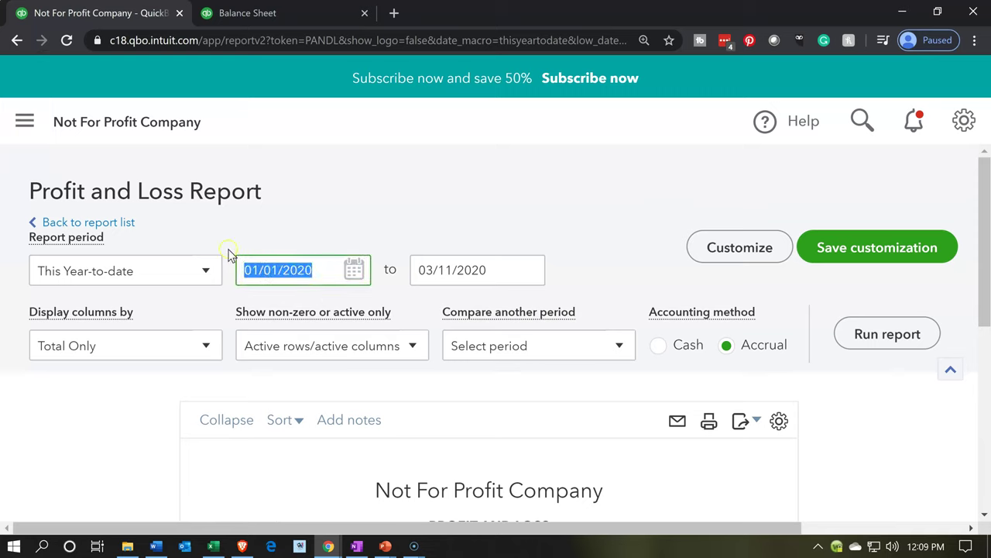
type("01012020")
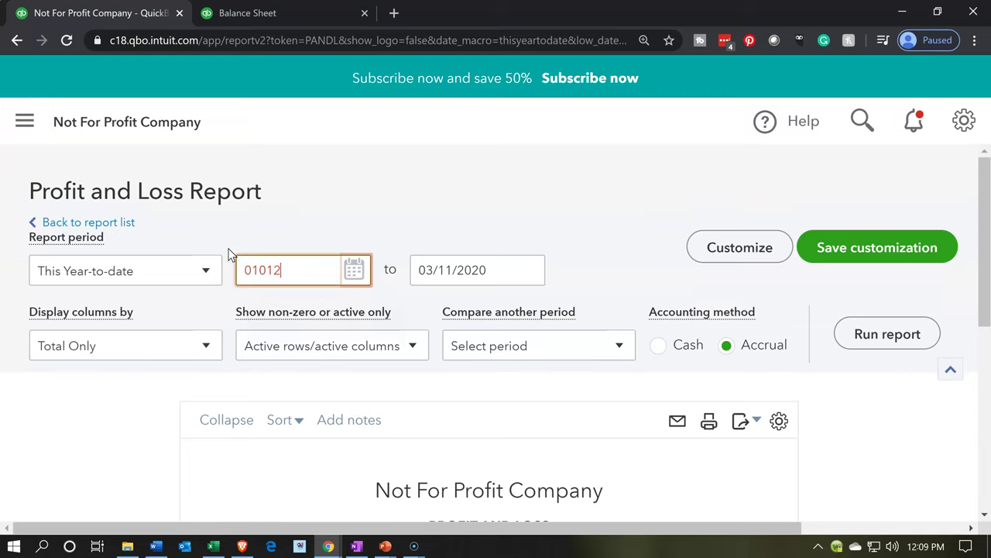
key("Tab")
type("12/31/2020")
key("Tab")
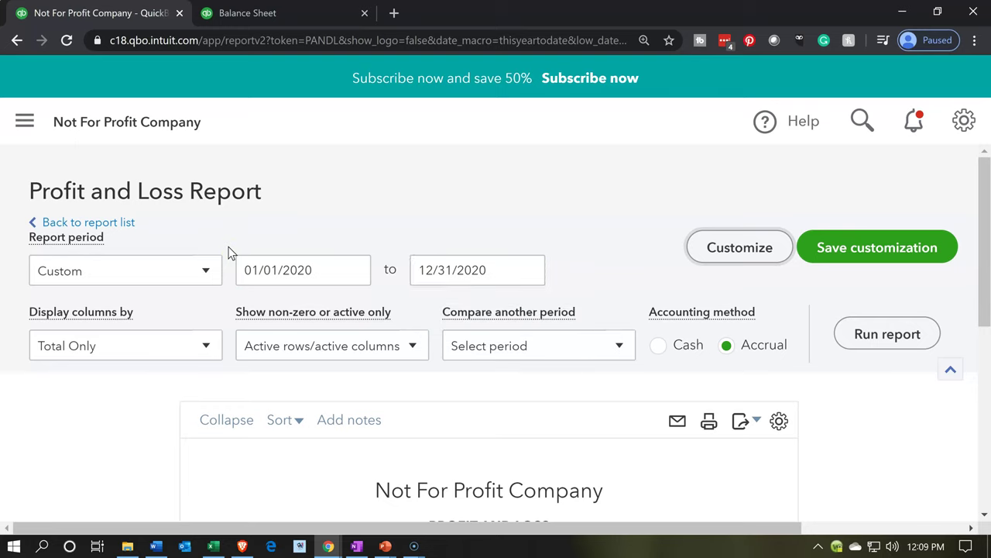
left_click(842, 349)
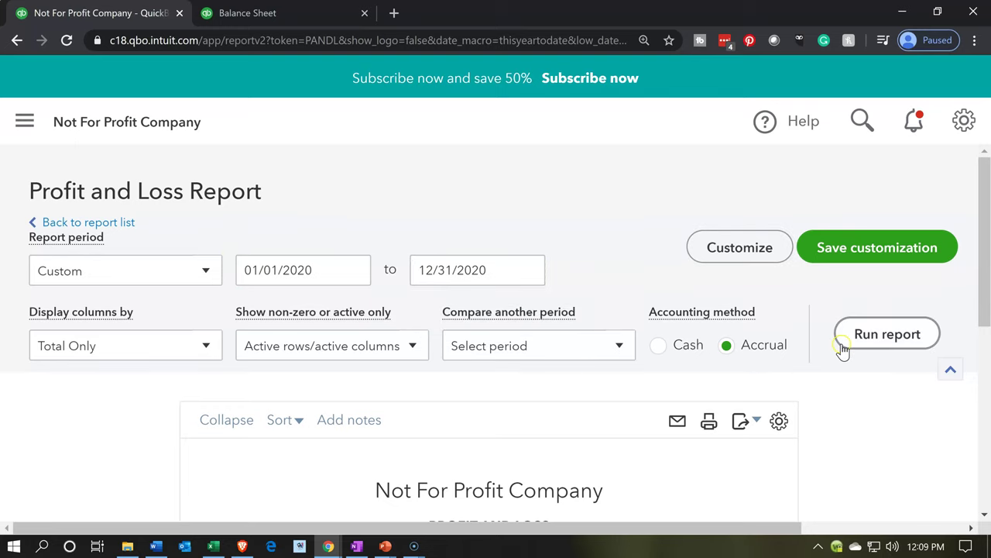
Examine the Contribution-Unrestricted income and net income lines on the Profit and Loss report
scroll(681, 376, "down", 3)
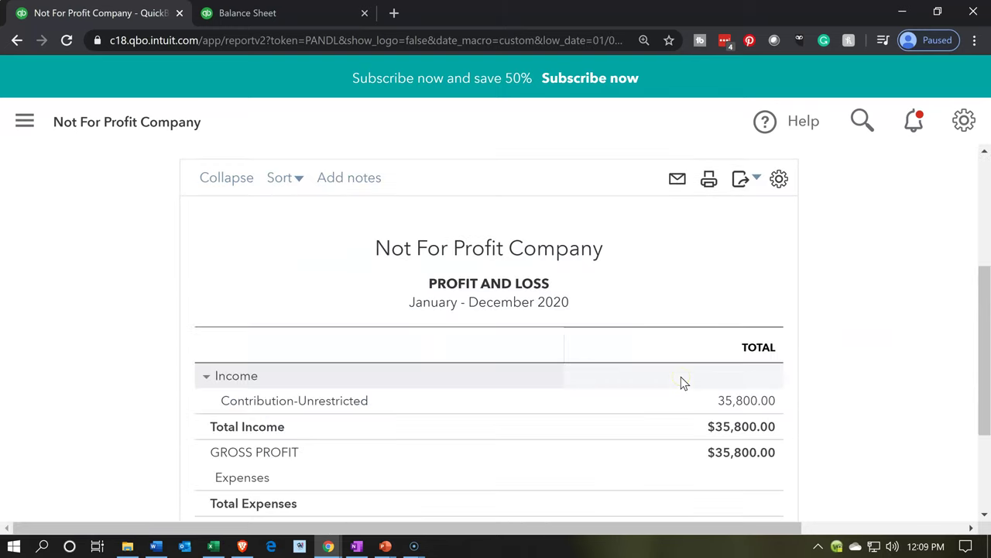
scroll(681, 377, "down", 1)
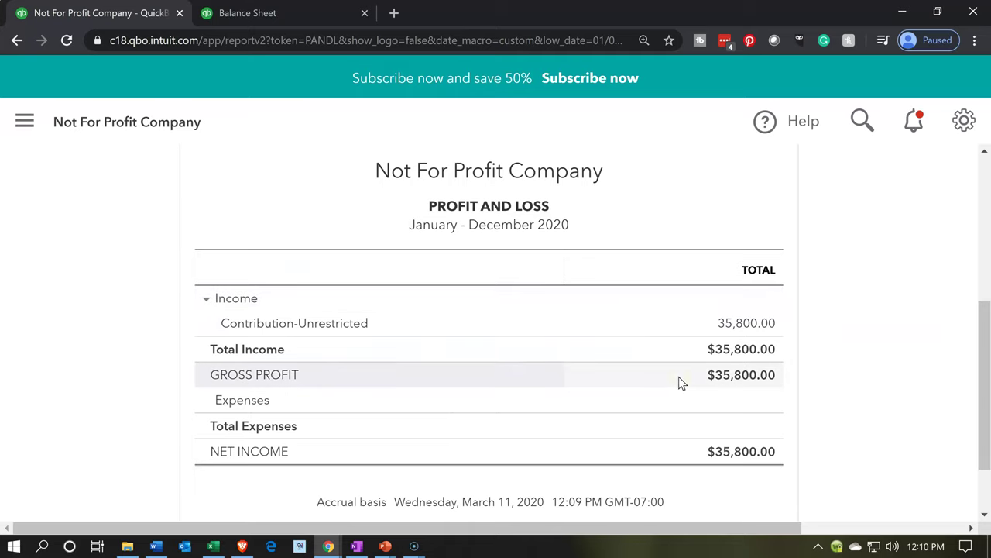
left_click(710, 330)
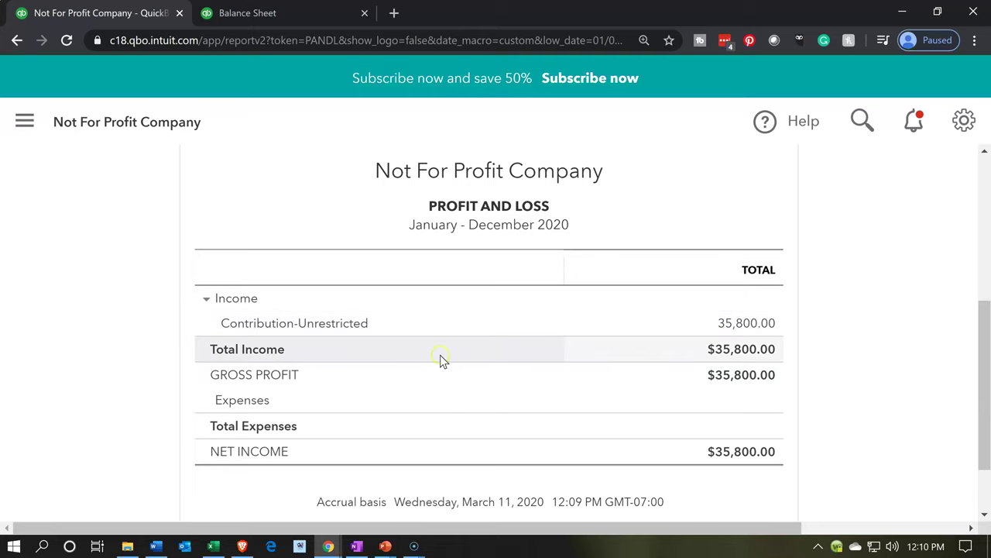
left_click(374, 329)
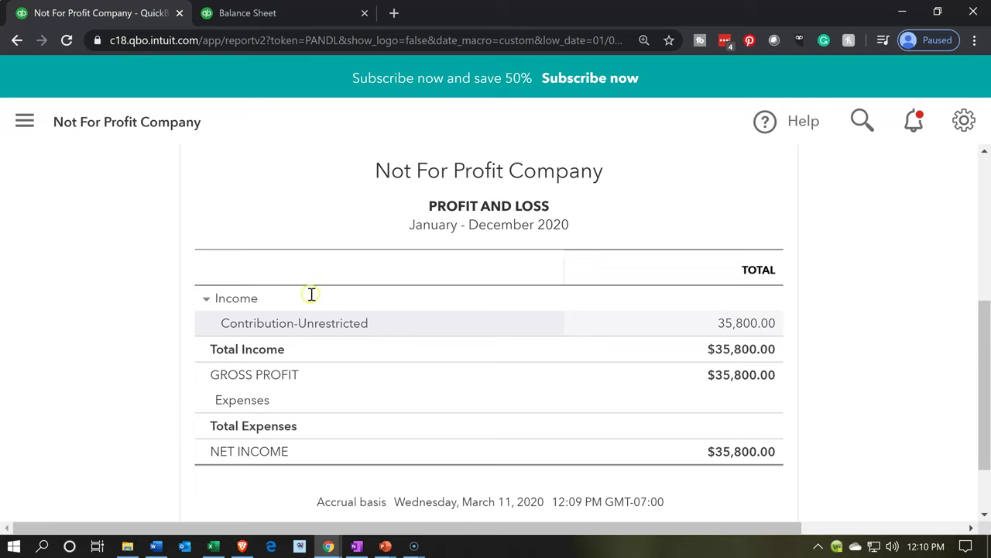
left_click(221, 200)
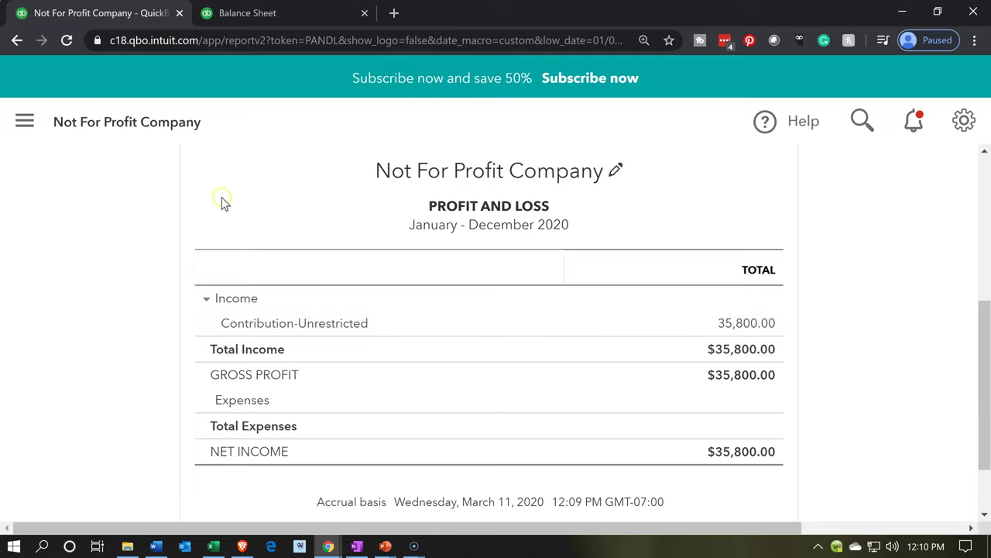
Duplicate the Profit and Loss browser tab and return to the original tab
right_click(122, 14)
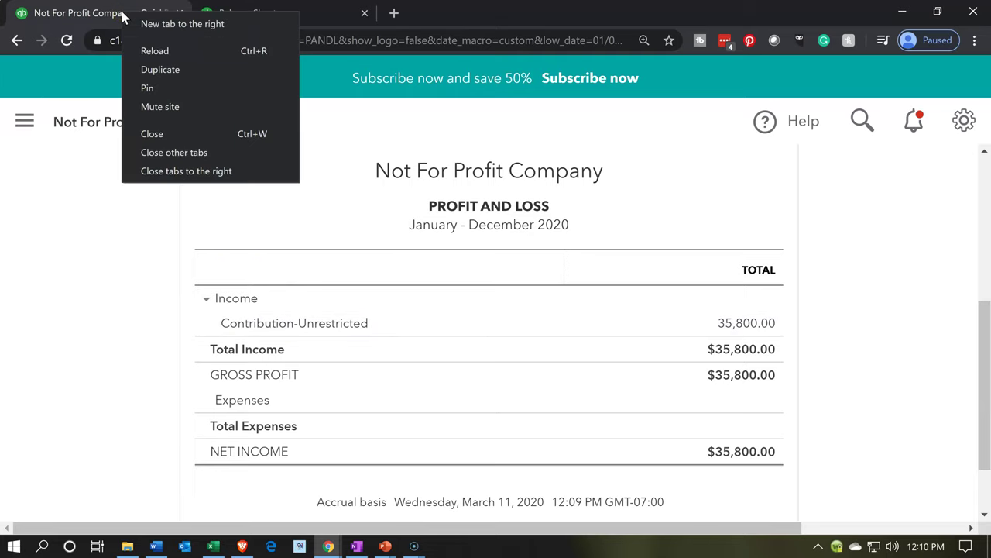
left_click(150, 71)
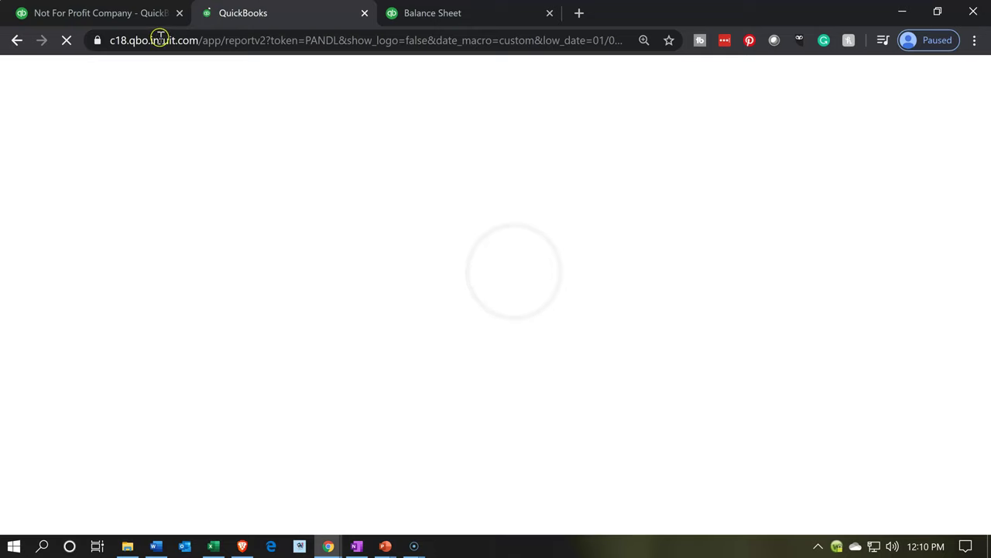
left_click(137, 16)
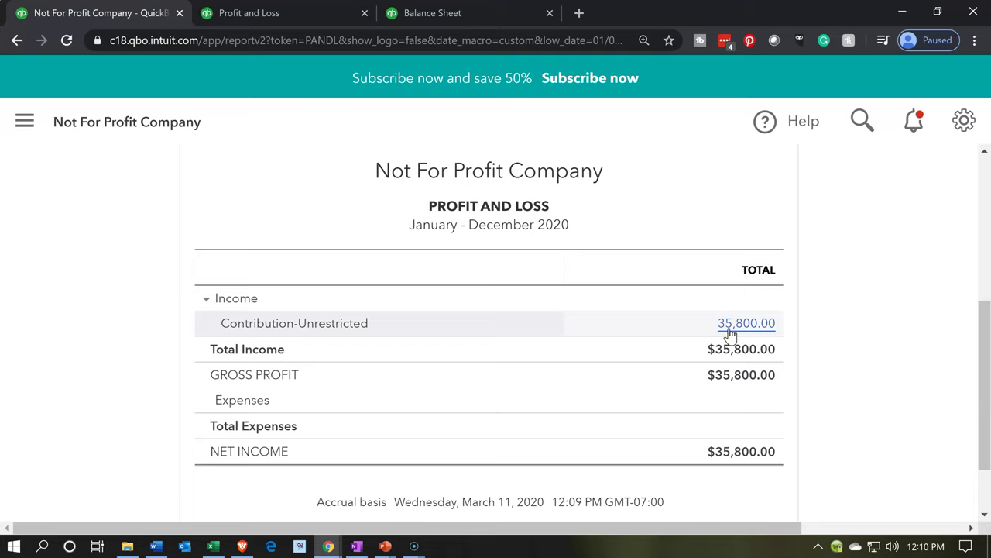
Return to the Reports page, reset the browser zoom, and hide the navigation menu
left_click(25, 122)
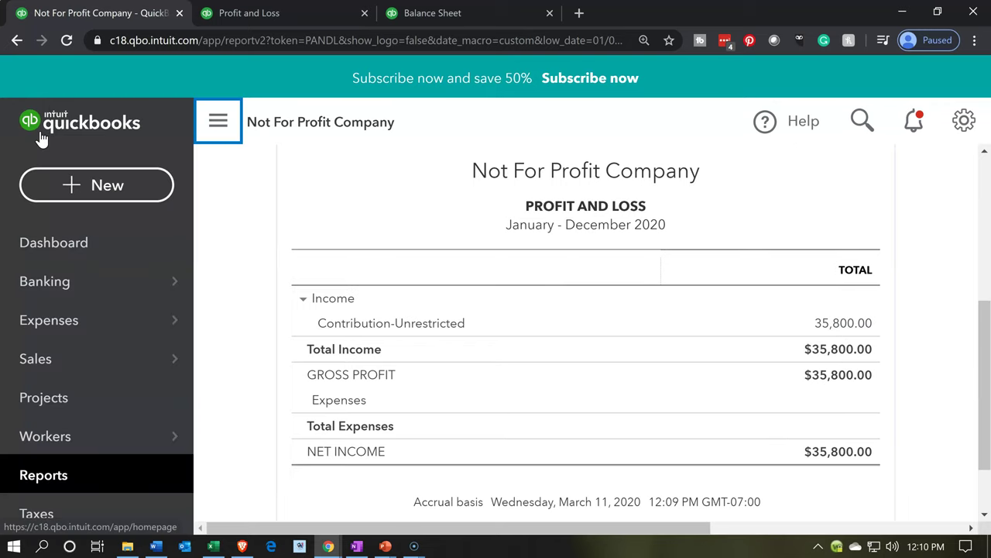
mouse_move(71, 295)
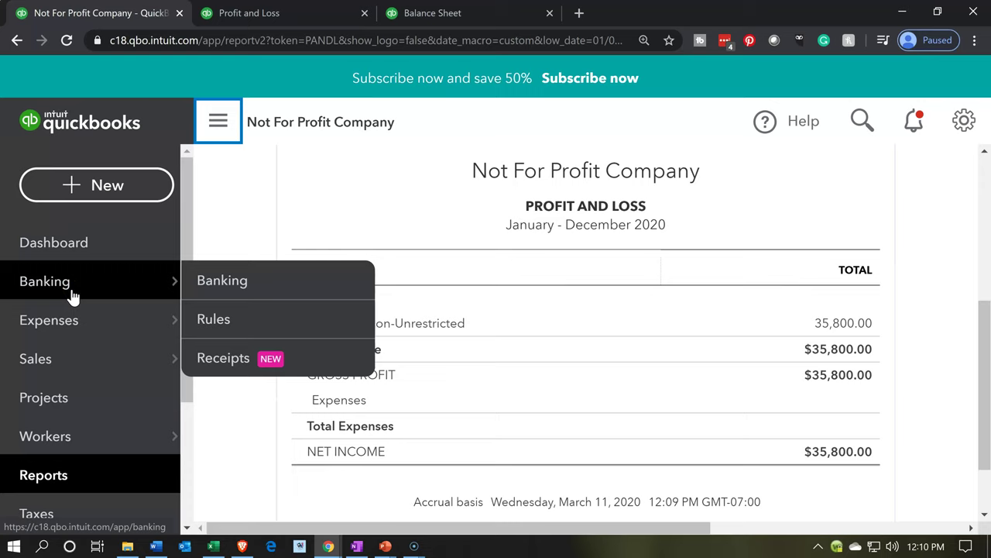
mouse_move(66, 378)
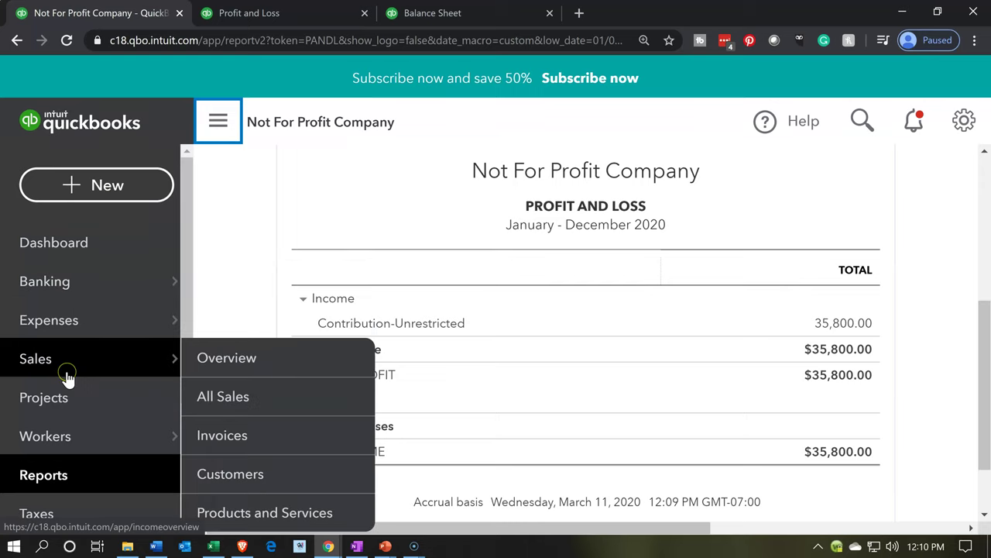
scroll(67, 378, "down", 2)
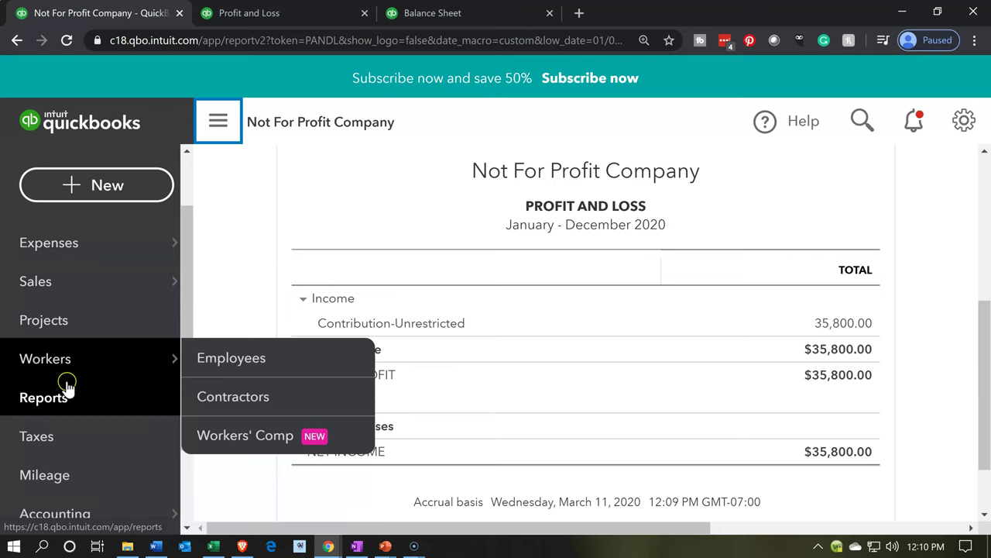
left_click(68, 407)
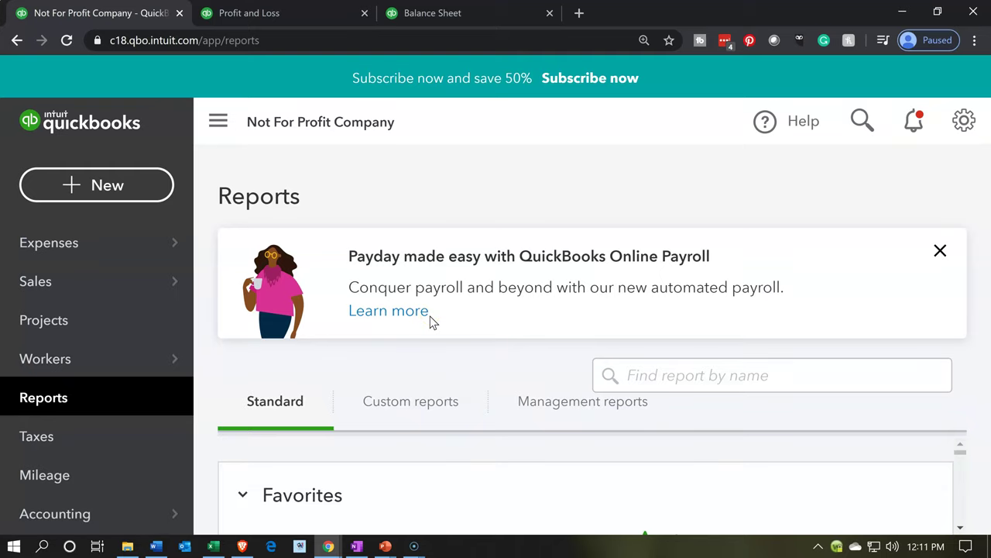
key("ctrl+minus")
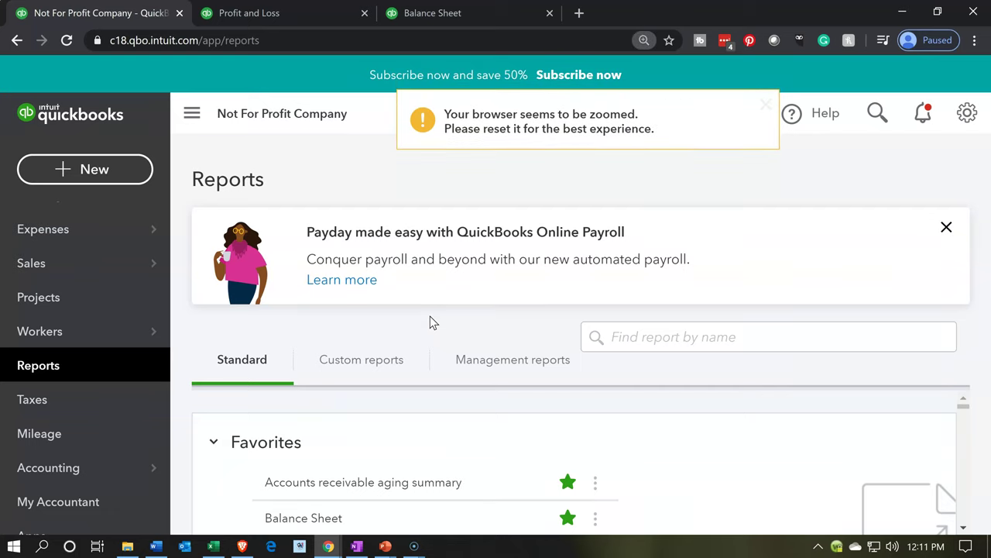
key("ctrl+minus")
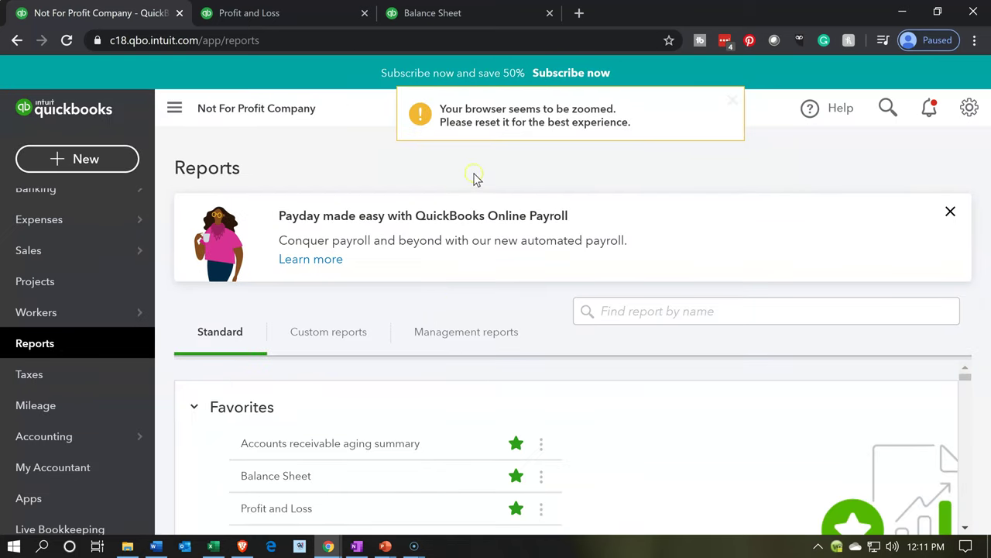
left_click(174, 118)
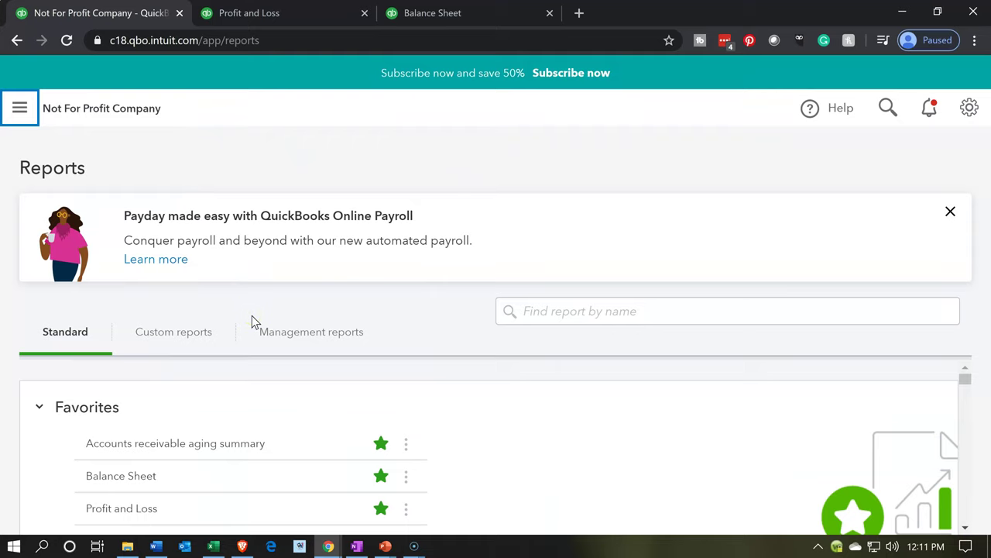
Add the Profit and Loss by Class report from the Business overview group to the favorites
scroll(244, 400, "down", 1)
left_click(244, 434)
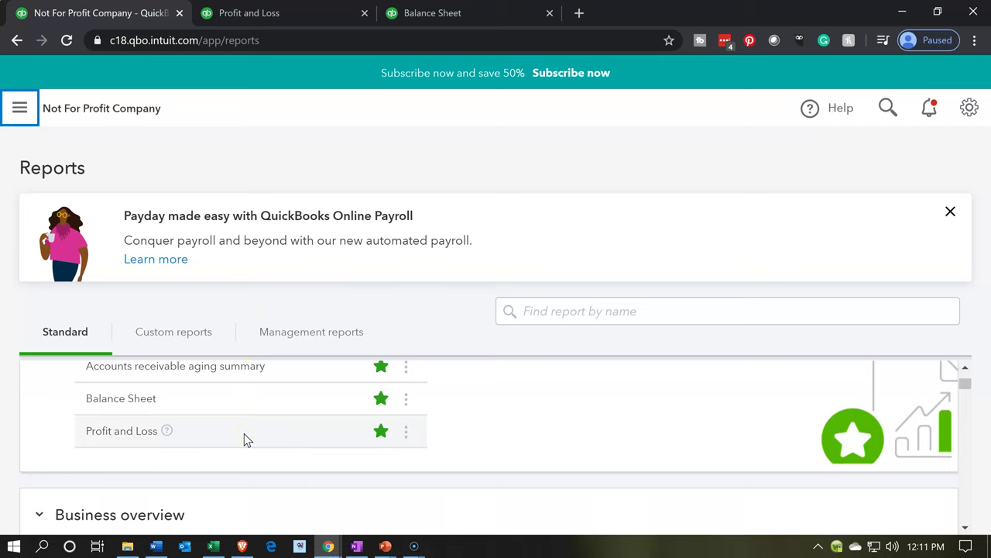
scroll(244, 439, "up", 1)
scroll(244, 440, "down", 2)
left_click(224, 441)
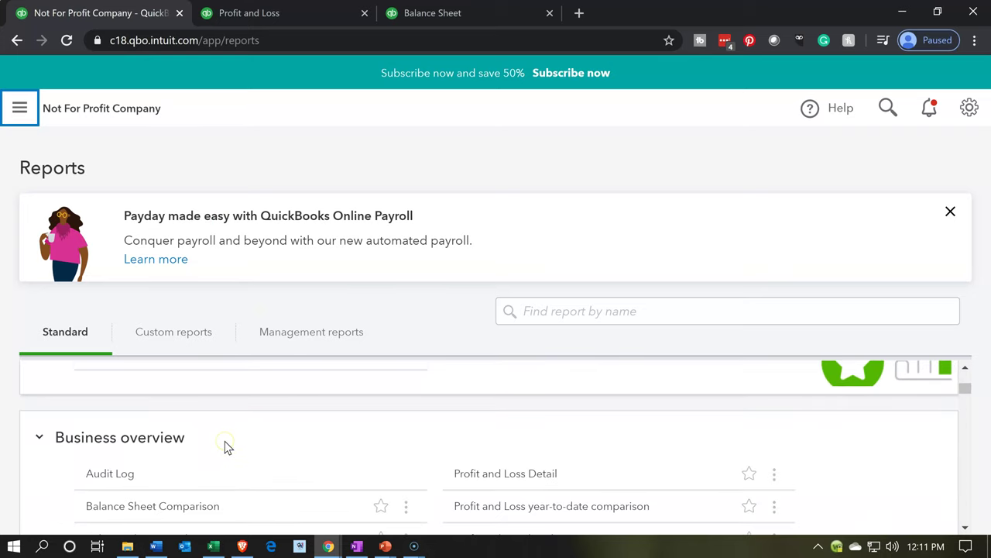
scroll(226, 446, "down", 1)
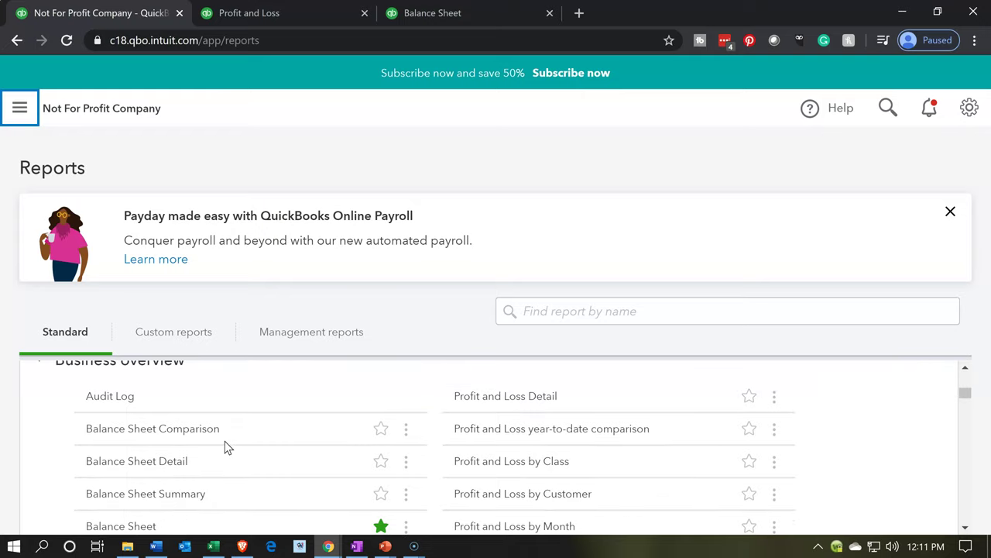
left_click(559, 479)
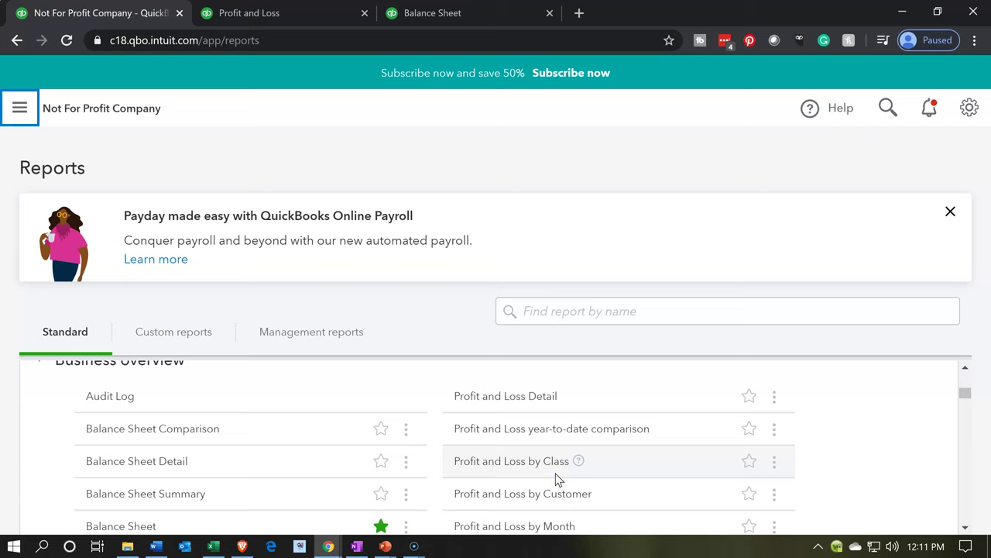
left_click(724, 466)
left_click(750, 463)
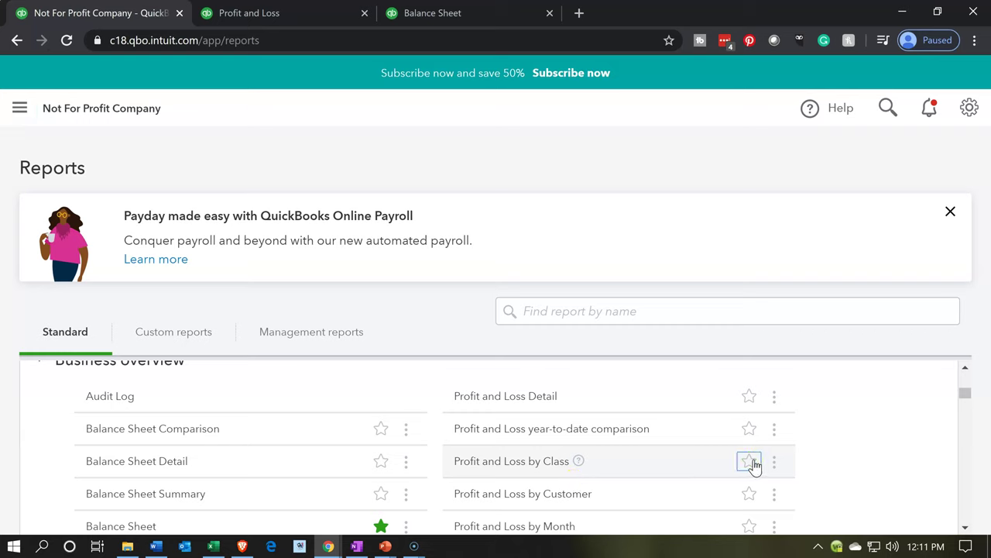
left_click(734, 479)
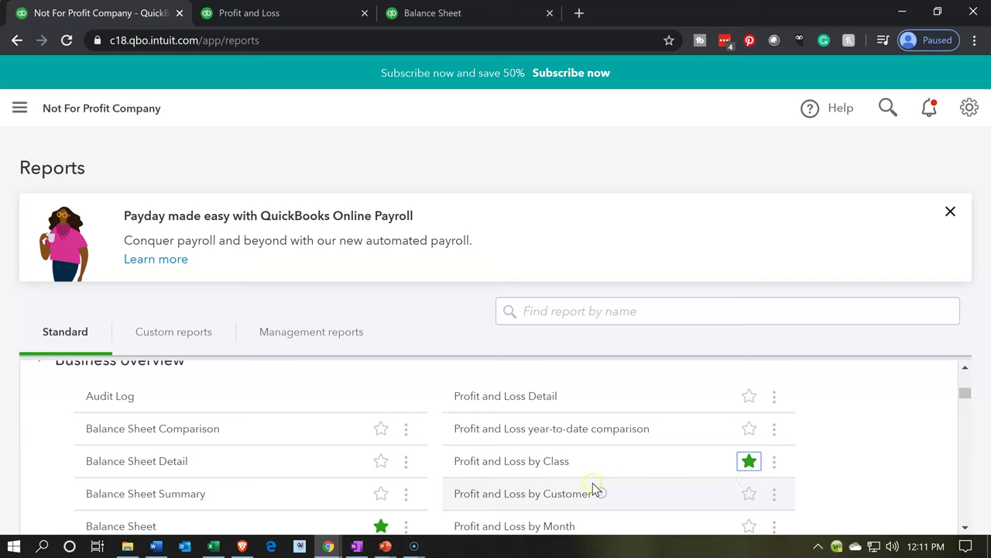
Open the Profit and Loss by Class report and examine its Unrestricted and Not Specified columns
left_click(471, 466)
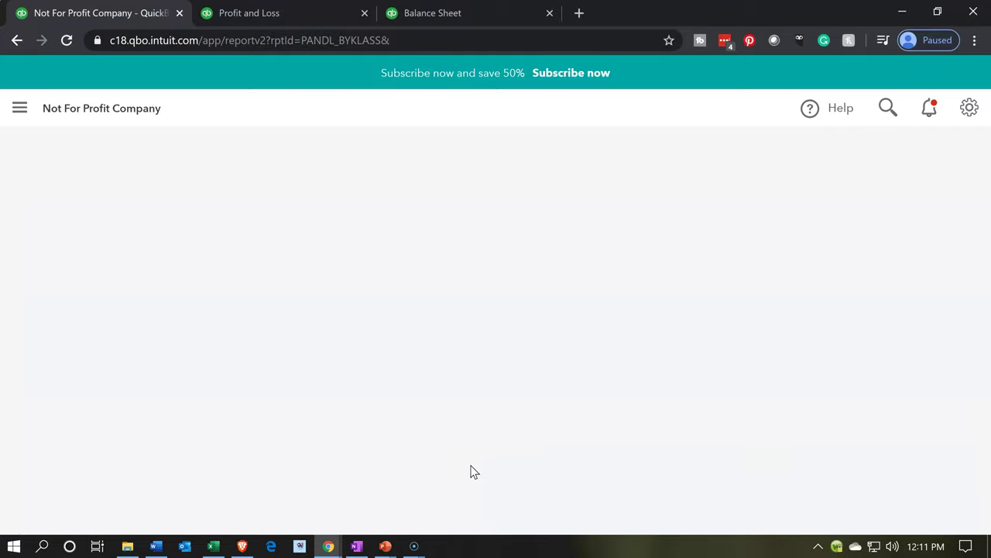
left_click(478, 345)
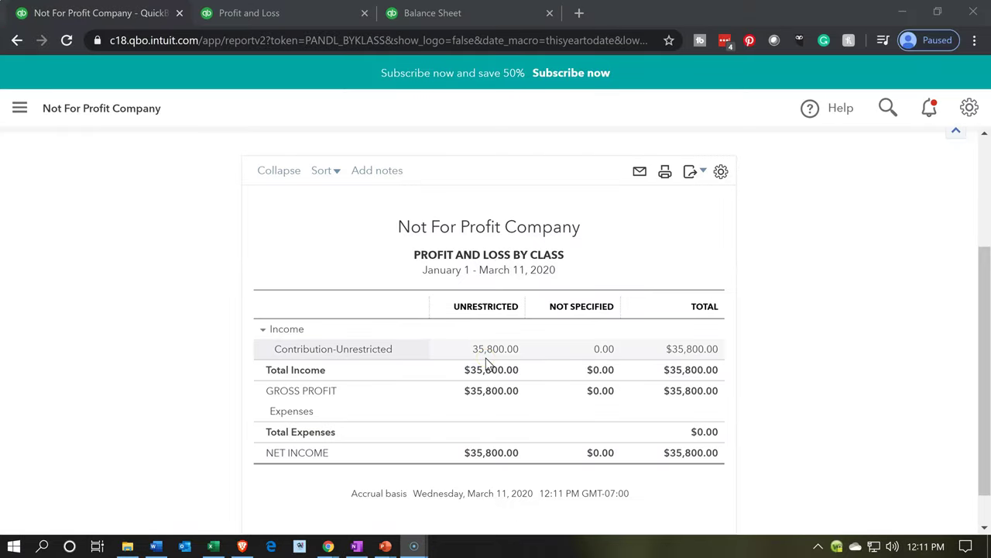
left_click(565, 364)
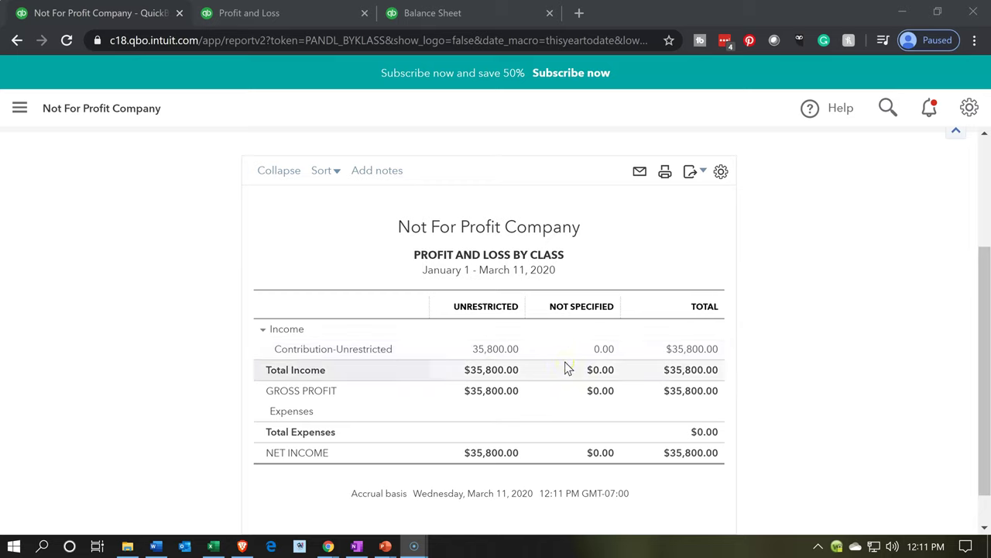
left_click(566, 387)
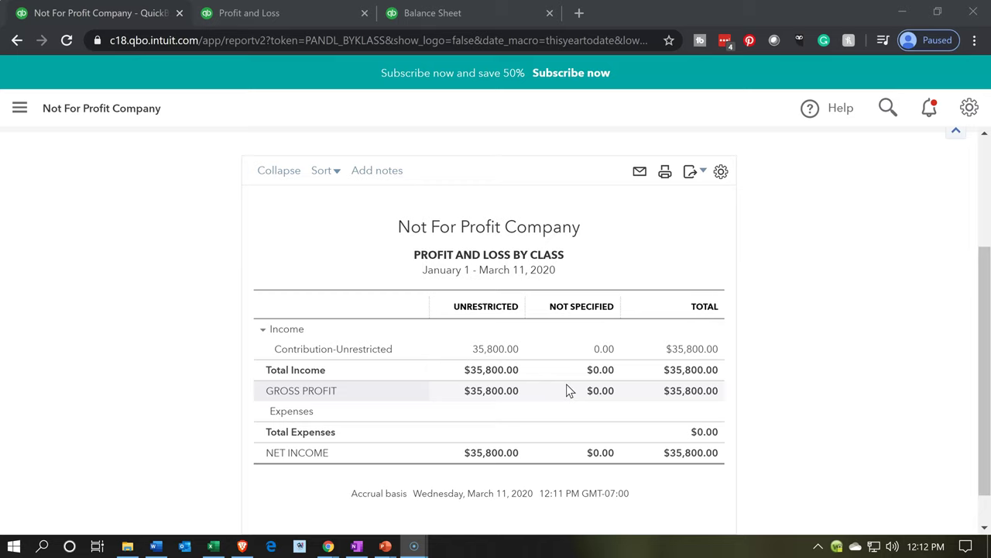
left_click(570, 335)
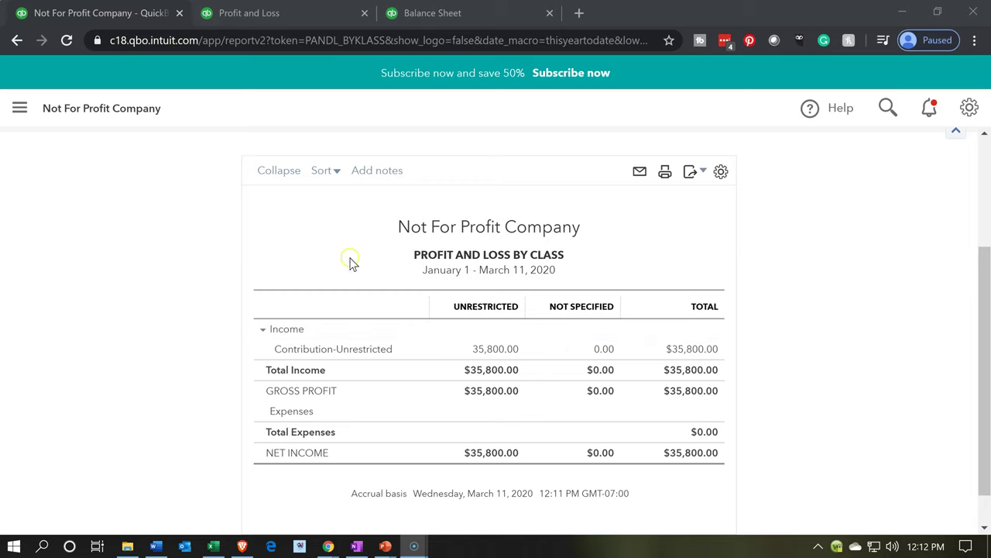
Duplicate the Profit and Loss by Class browser tab and switch to the Balance Sheet tab
right_click(127, 14)
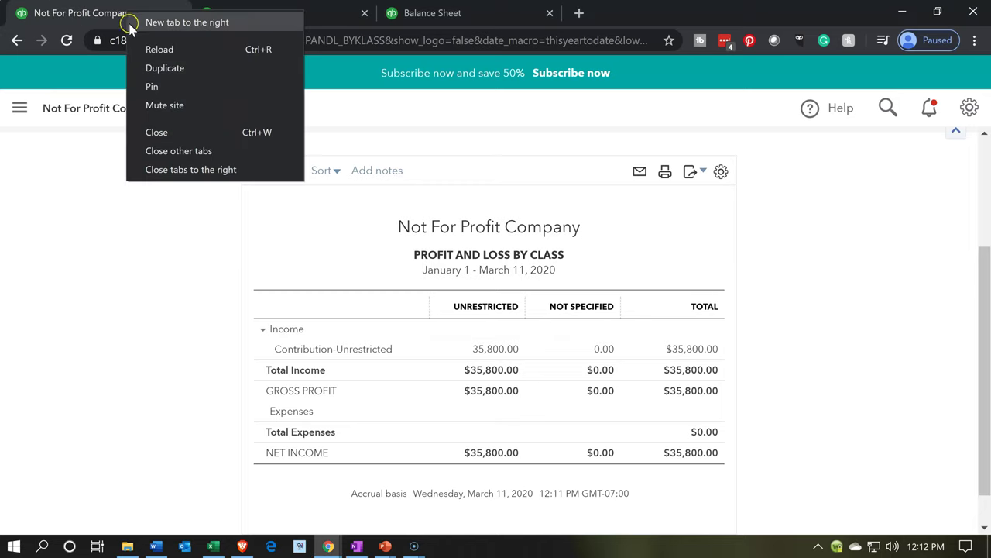
left_click(154, 67)
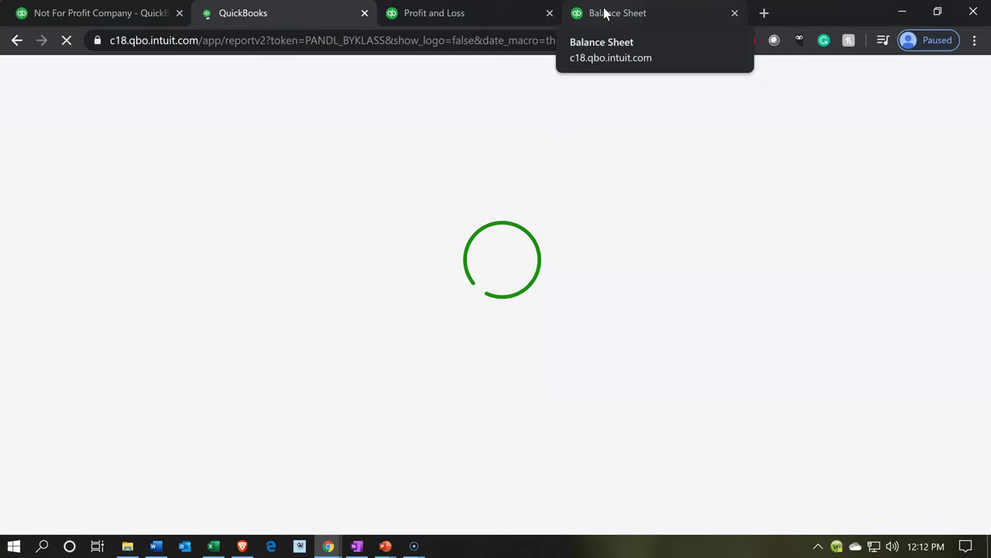
left_click(605, 13)
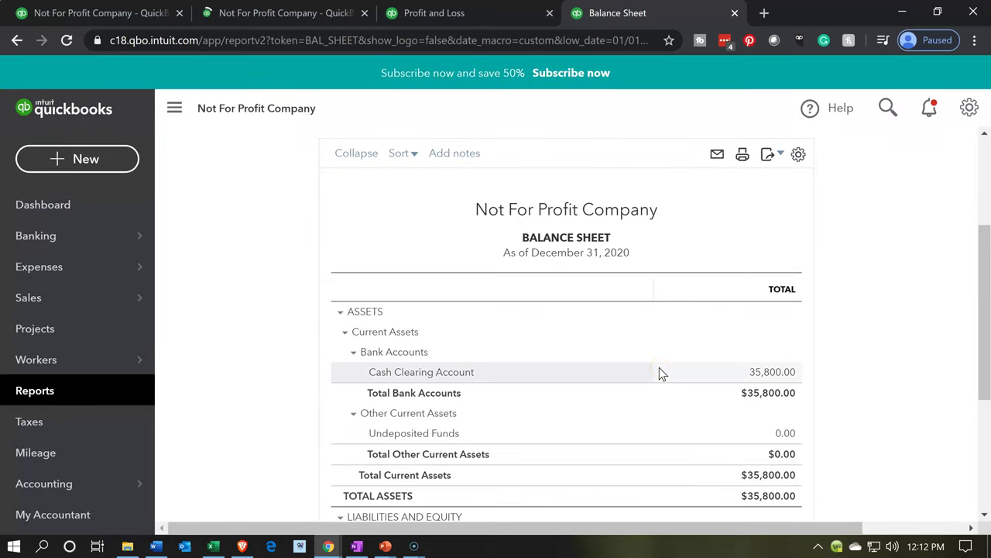
Switch to the Excel workbook, check the Rent Expense entry on sheet 1, and minimize the workbook
left_click(213, 547)
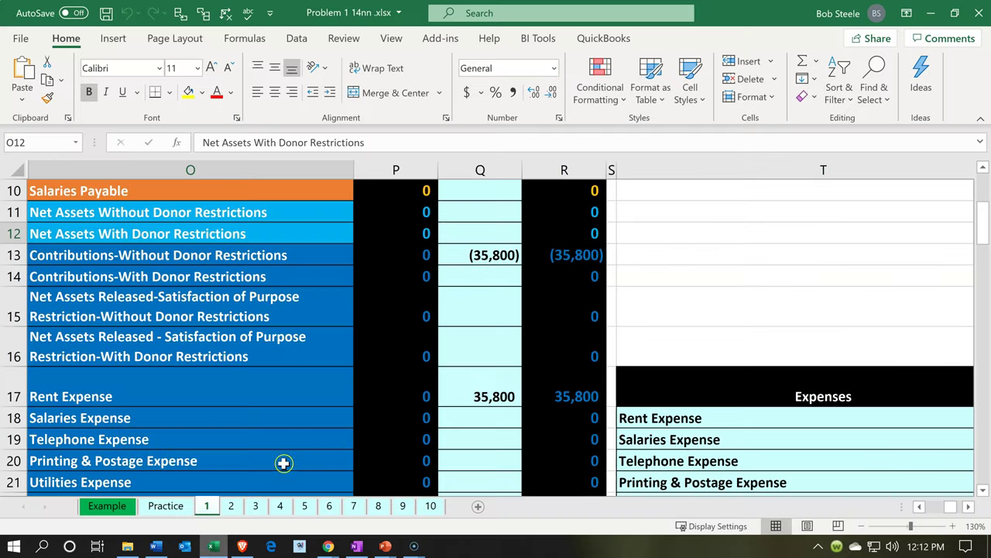
left_click(458, 391)
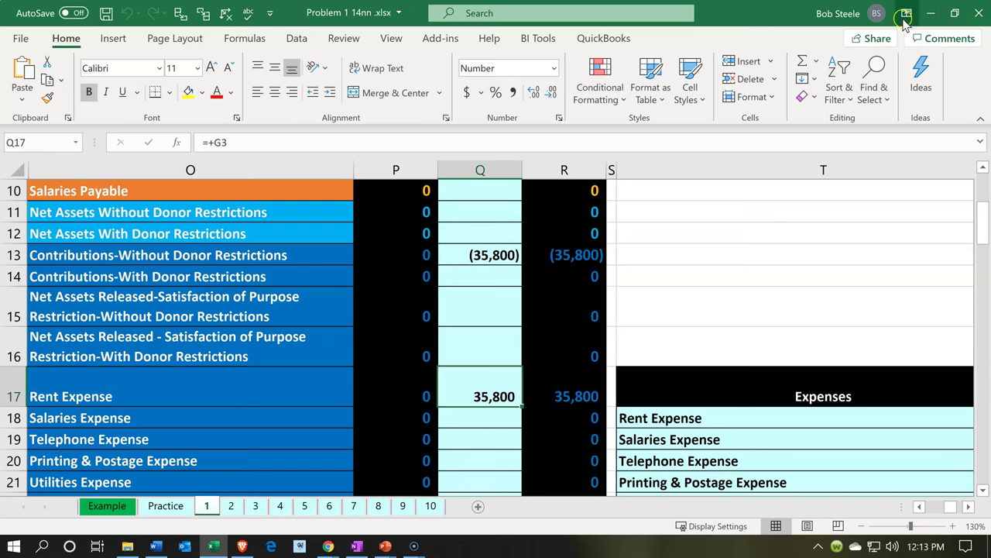
left_click(932, 13)
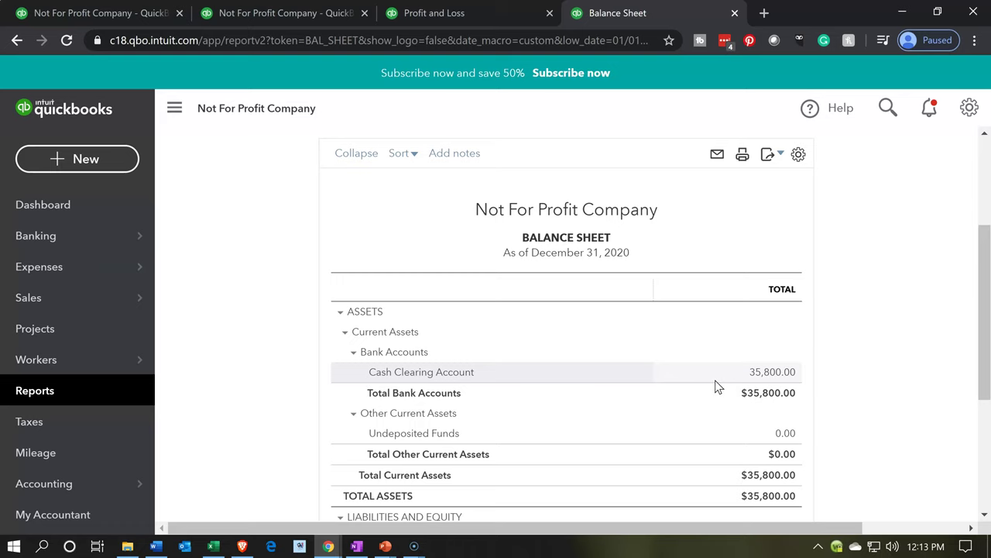
Return to the original Profit and Loss by Class tab, show the navigation menu, and look over the new transaction types
left_click(136, 16)
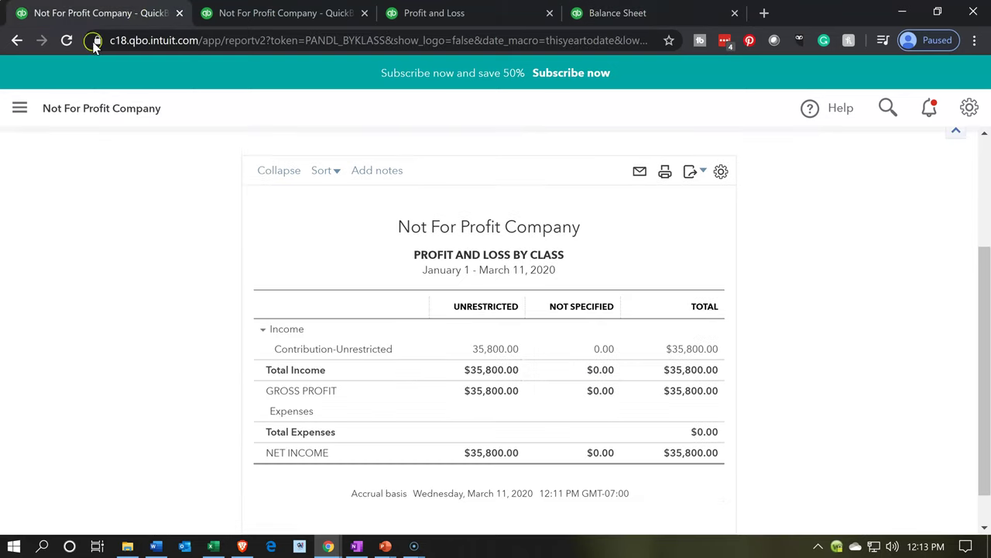
left_click(17, 114)
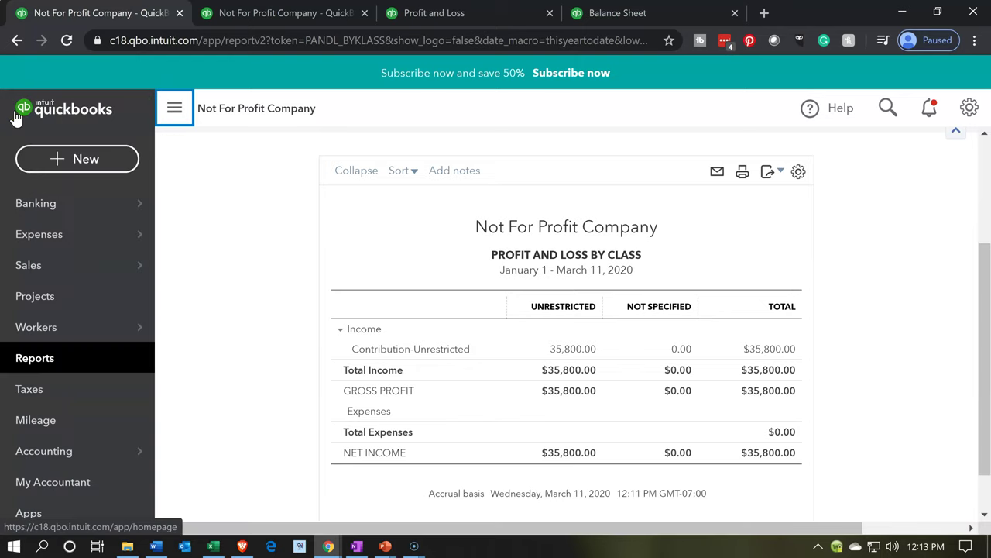
left_click(75, 159)
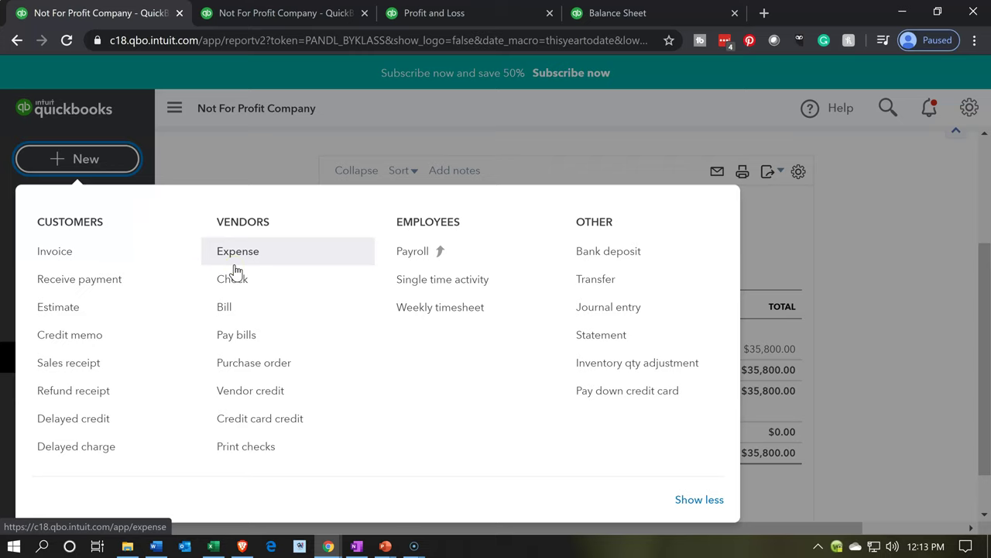
left_click(232, 199)
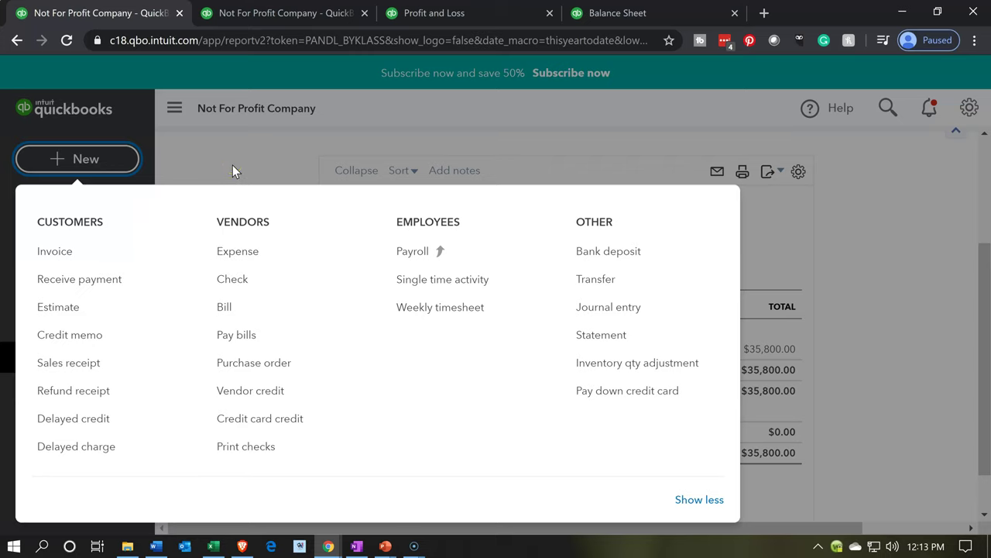
left_click(232, 165)
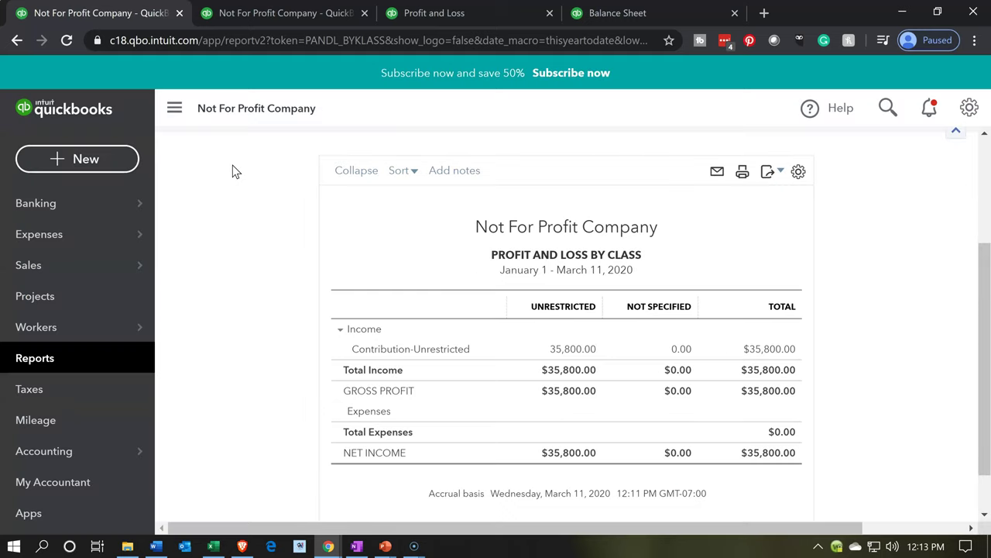
Open the Chart of Accounts and find the Cash Clearing Account
left_click(117, 450)
left_click(105, 451)
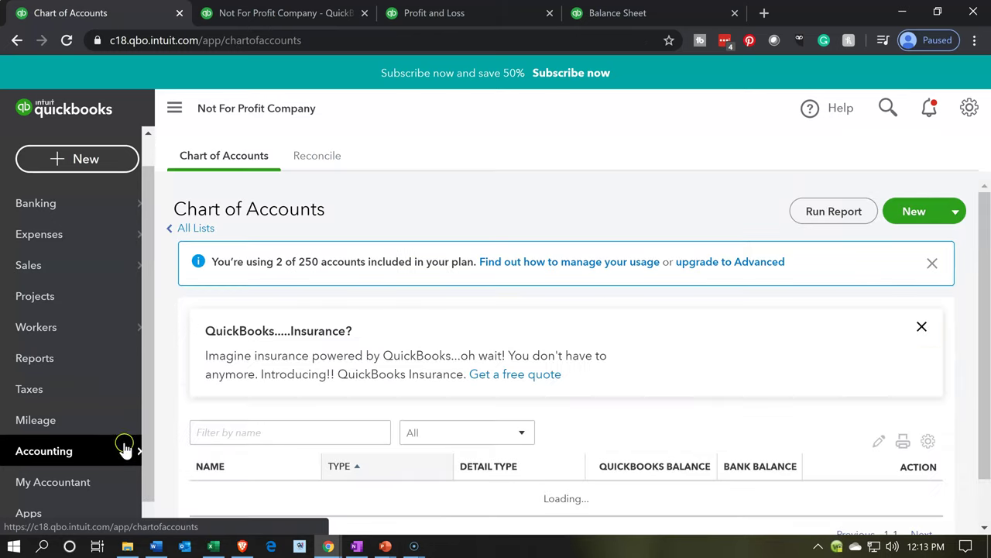
left_click(499, 341)
scroll(500, 341, "down", 2)
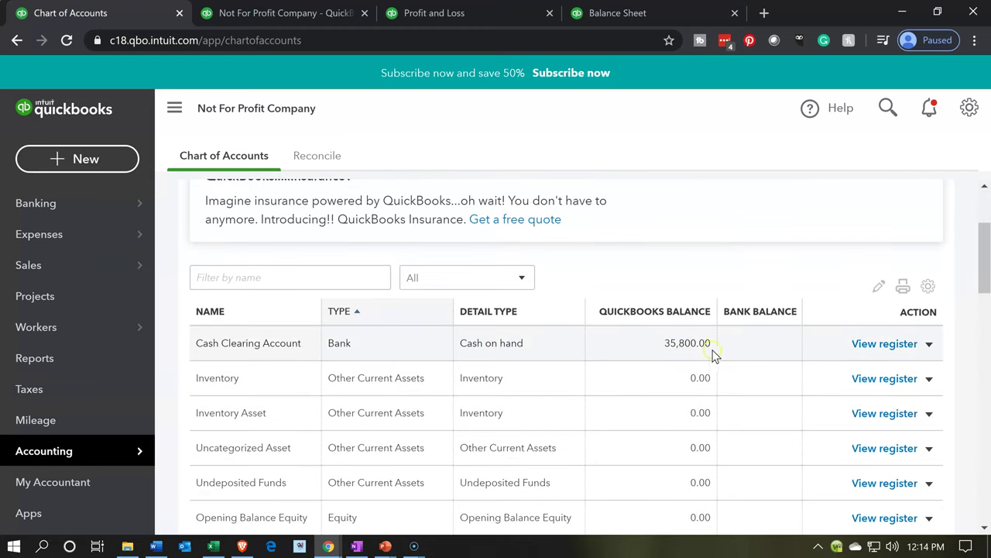
Open the bank register of the Cash Clearing Account and dismiss the Register basics tip
left_click(871, 350)
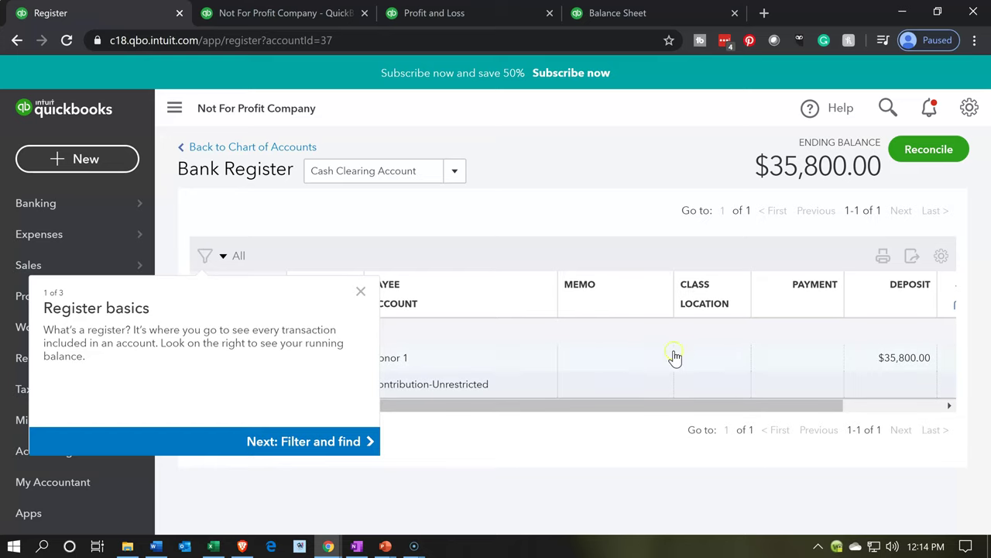
left_click(364, 294)
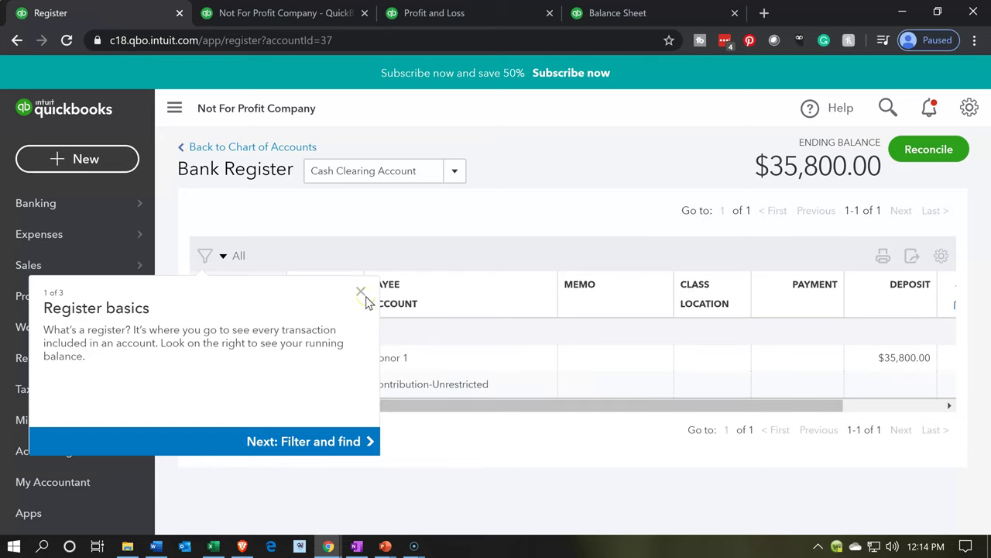
left_click(361, 294)
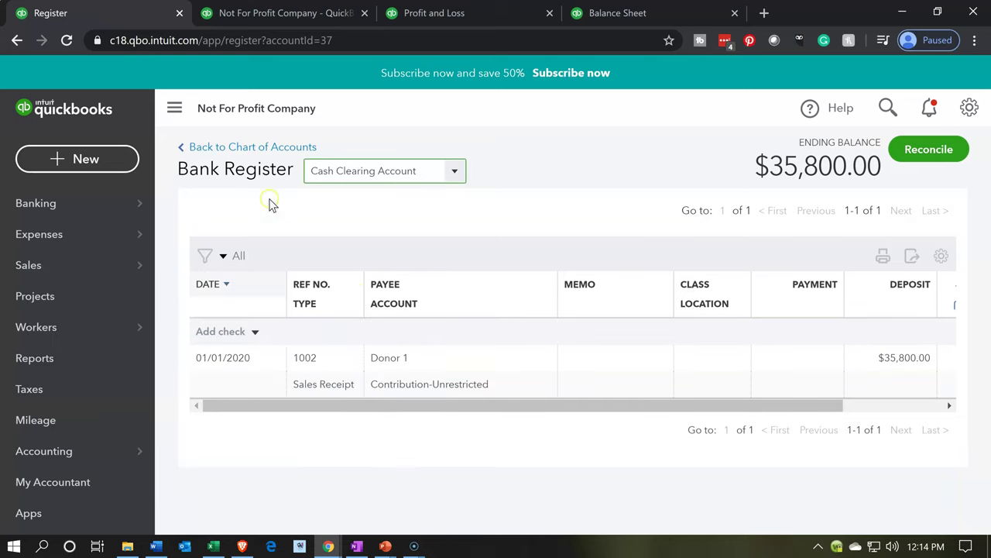
Hide the navigation menu and start a new expense entry in the Cash Clearing Account register, dated 01/01/2020
left_click(175, 112)
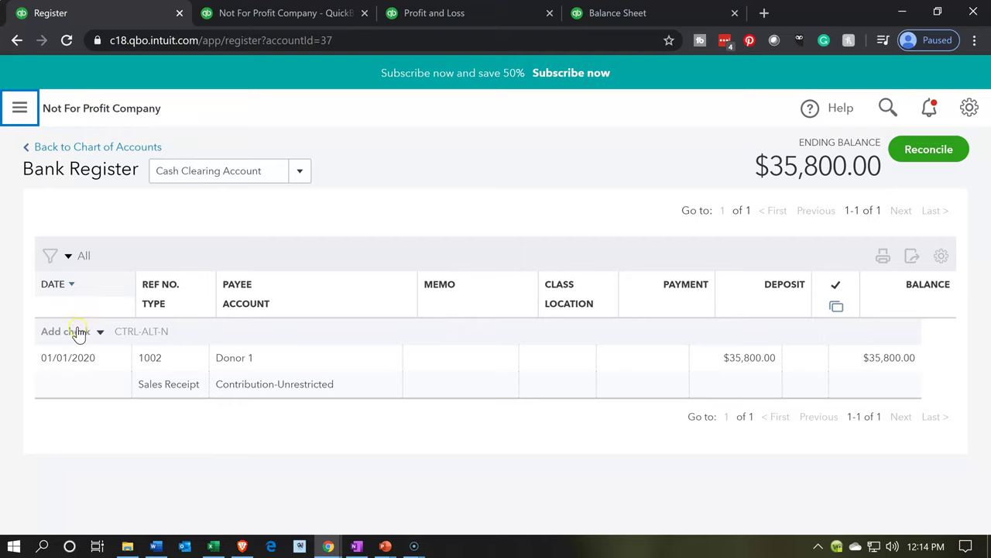
left_click(98, 335)
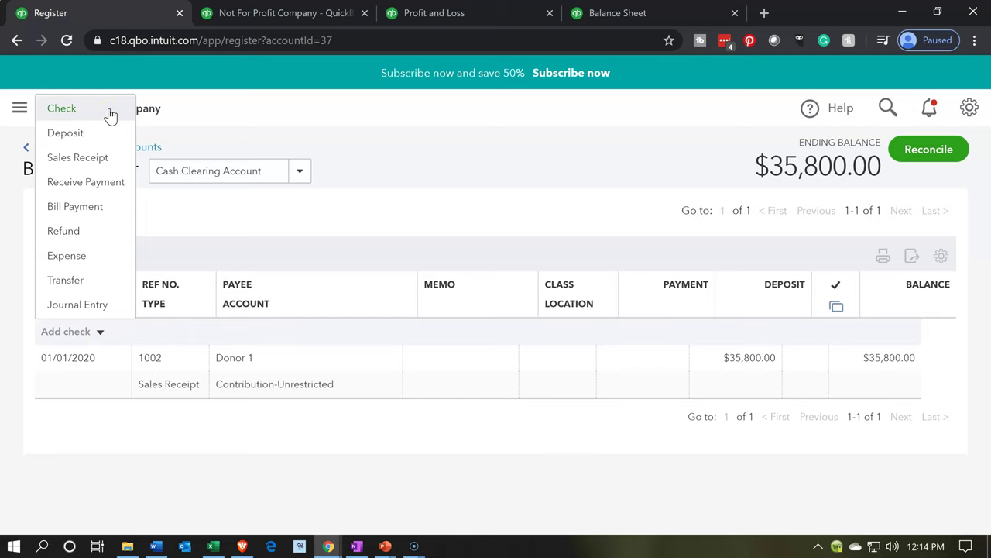
left_click(92, 265)
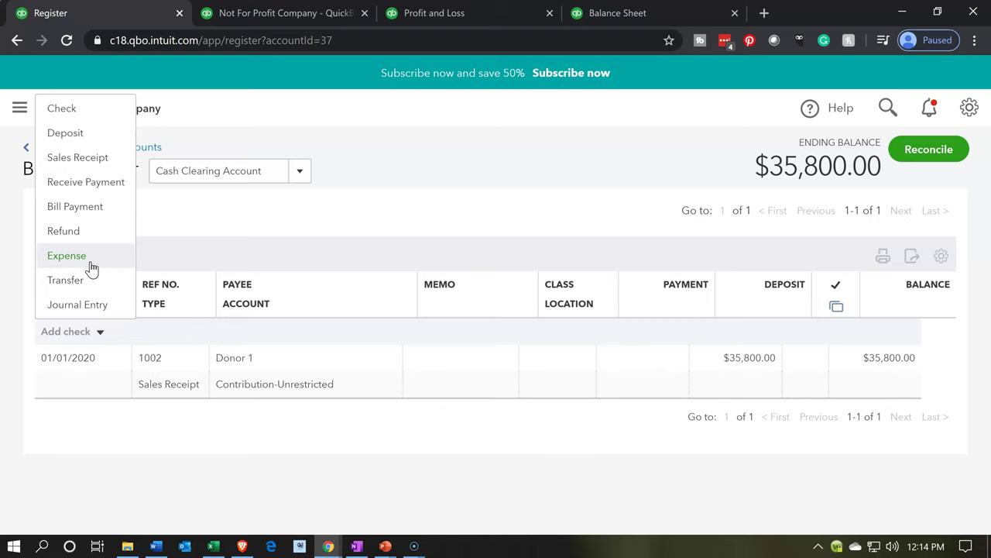
left_click(90, 260)
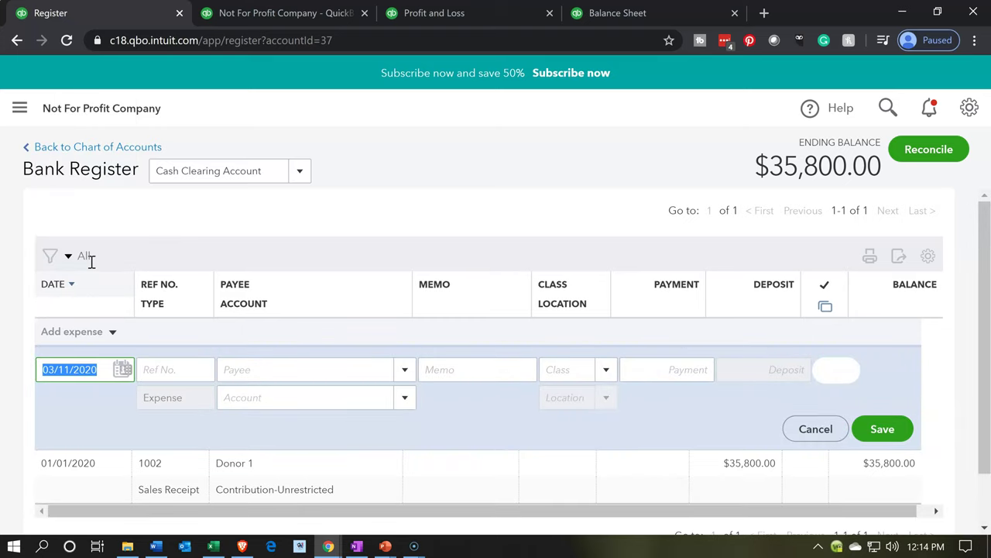
type("010120")
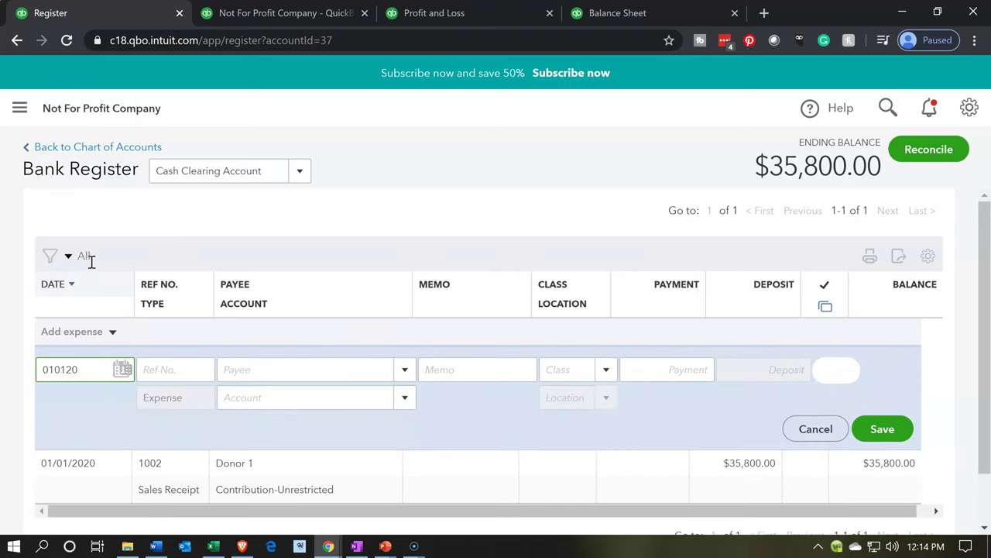
key("Tab")
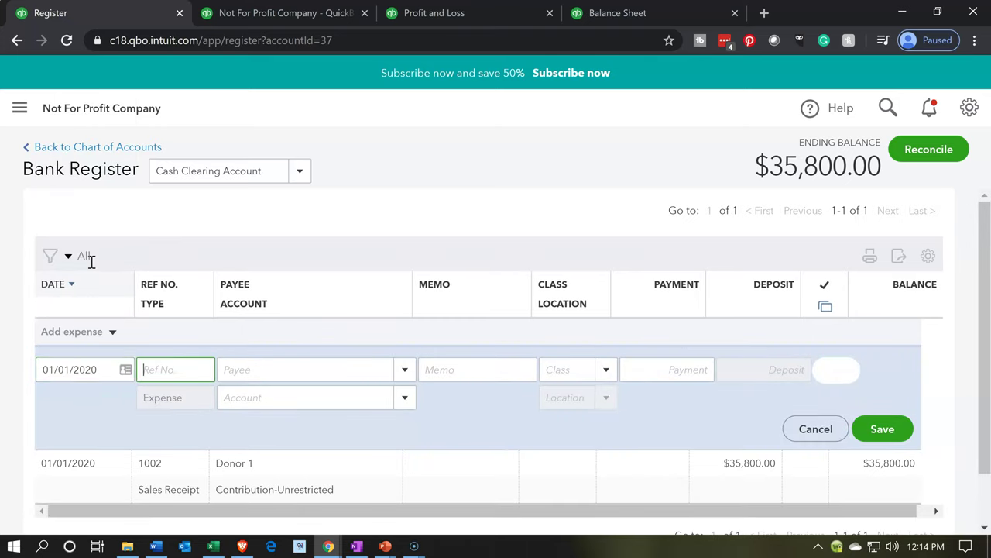
key("Tab")
key("Tab")
left_click(248, 369)
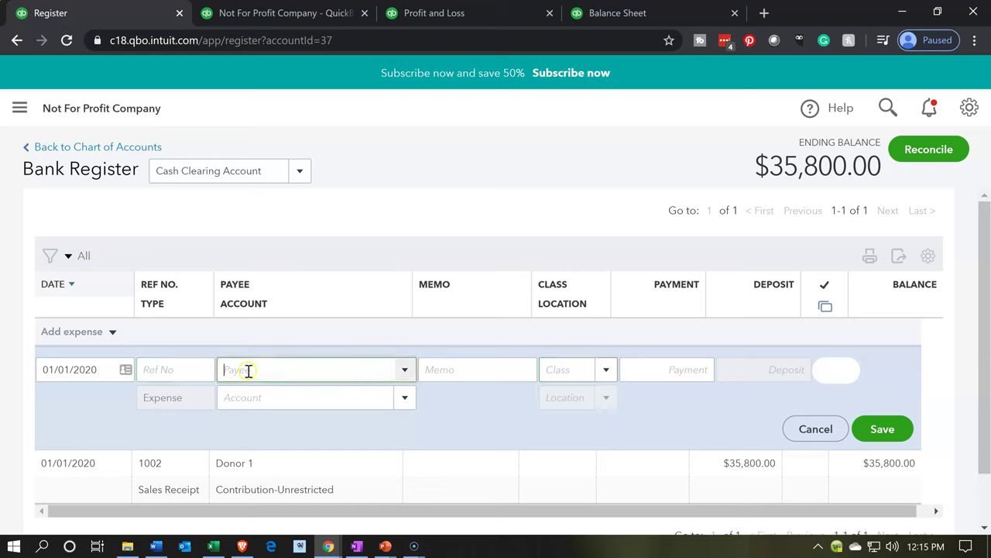
Enter a memo beginning with "Non cash donation - re" for the new expense entry
left_click(498, 369)
type("Non cash ")
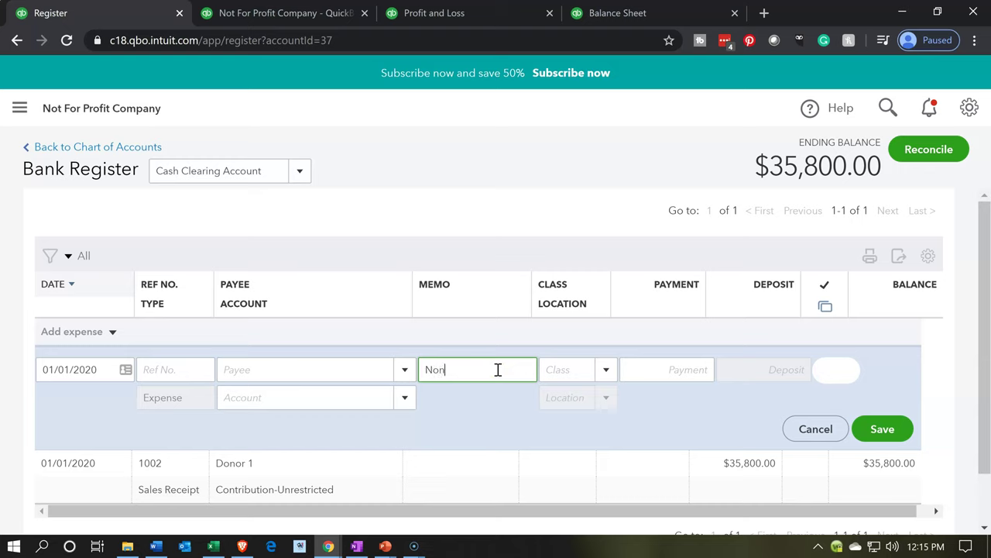
type("donation")
type(" re")
key("BackSpace")
key("BackSpace")
key("BackSpace")
type("- res")
key("Tab")
key("Tab")
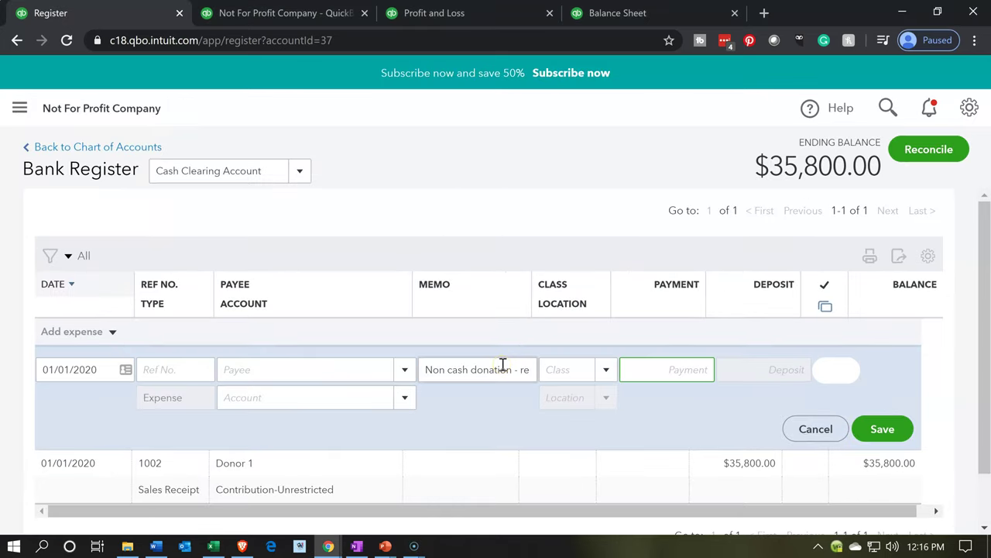
Set the expense payment to 35,800 and assign it to the Rent & Lease account
type("35800")
key("Tab")
key("Tab")
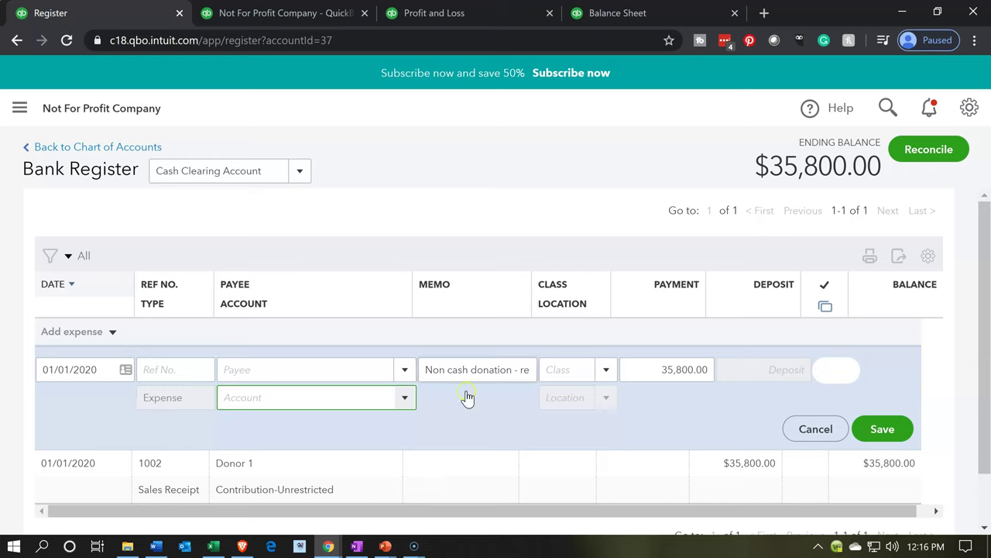
left_click(402, 398)
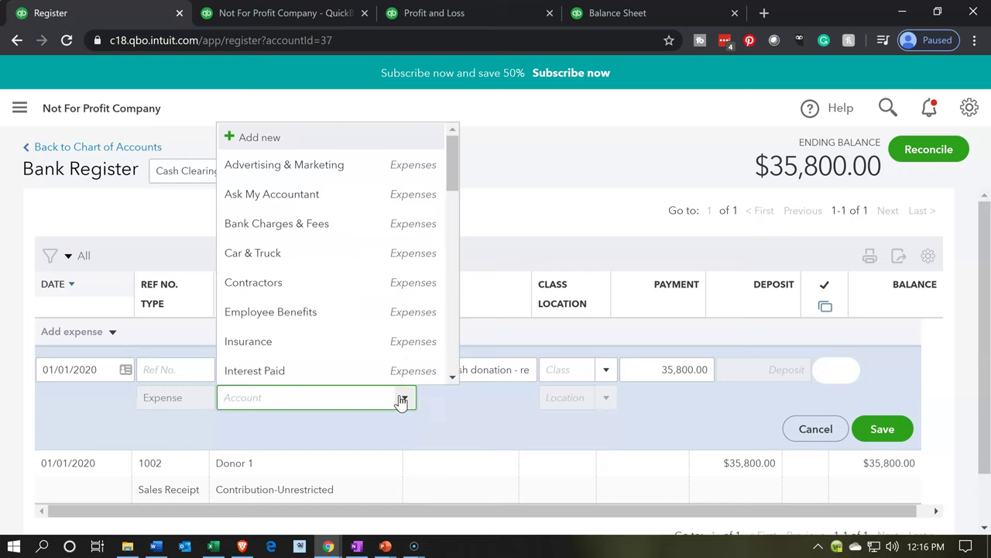
left_click(386, 320)
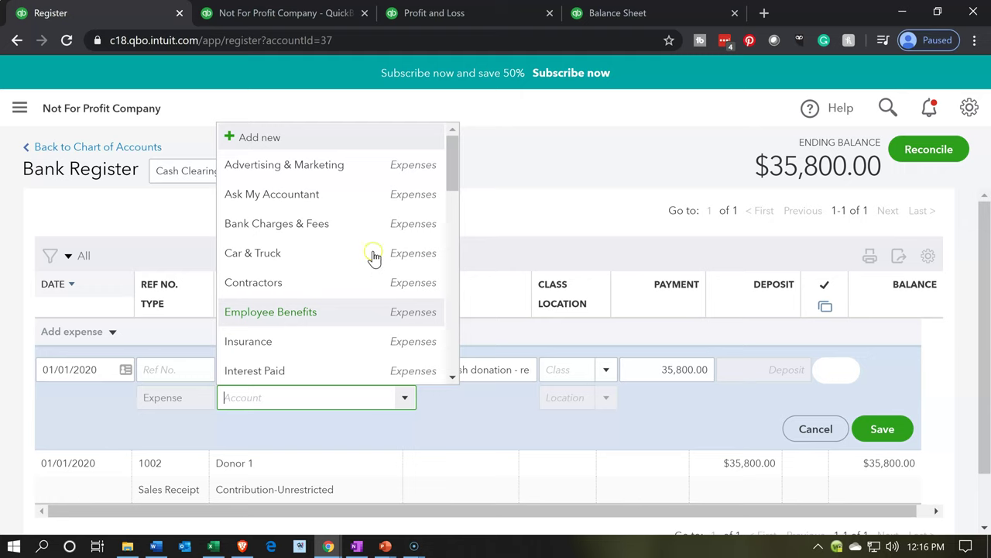
scroll(372, 254, "down", 1)
scroll(372, 255, "down", 3)
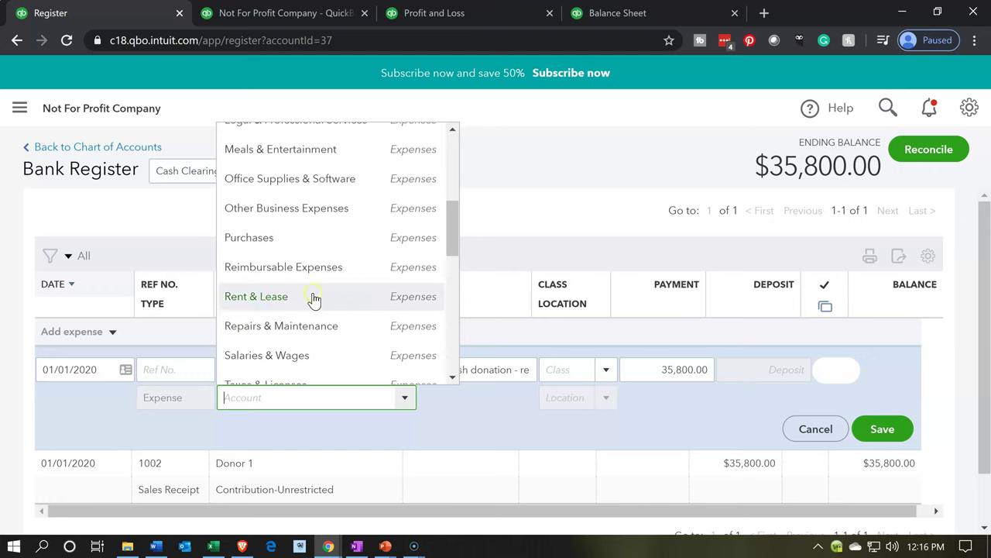
left_click(314, 297)
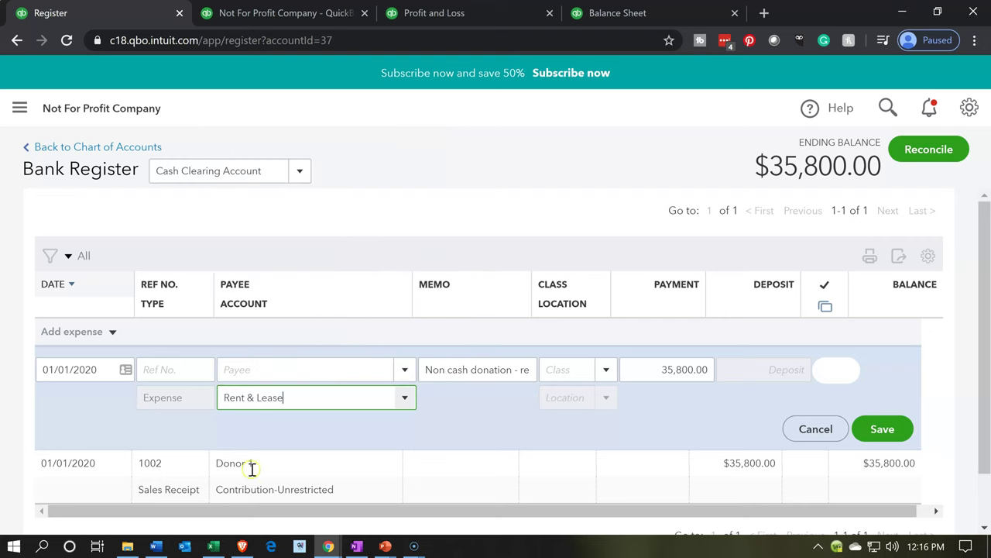
Switch to the Excel workbook, compare the Rent Expense row on sheet 1, and return to the QuickBooks register
left_click(216, 547)
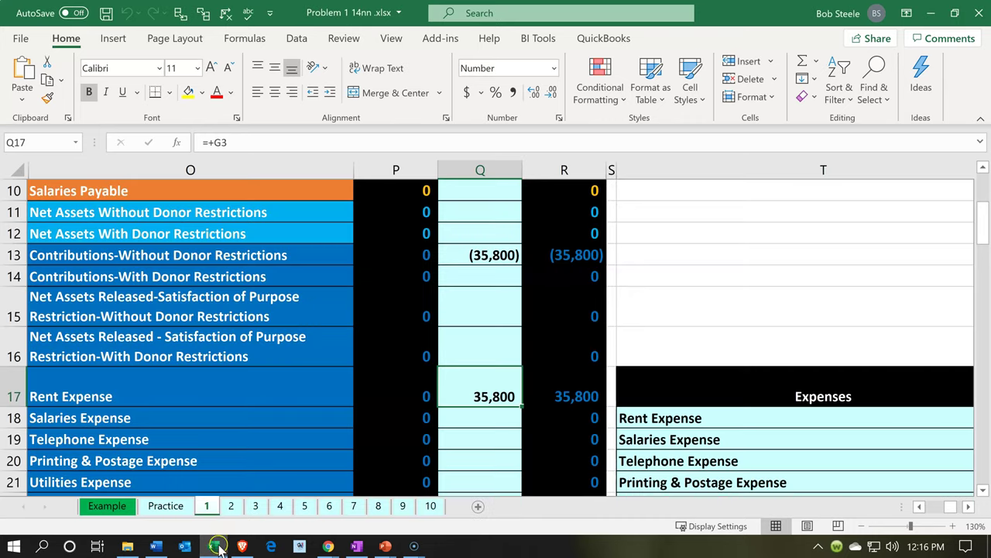
left_click(216, 542)
left_click(458, 439)
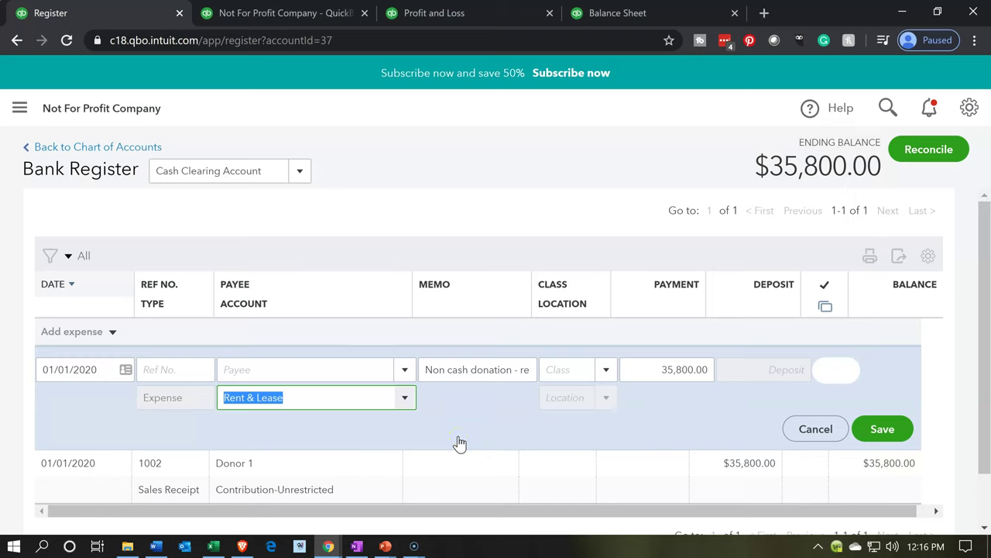
Save the Rent & Lease expense without a class, accepting the missing class
left_click(902, 448)
left_click(884, 436)
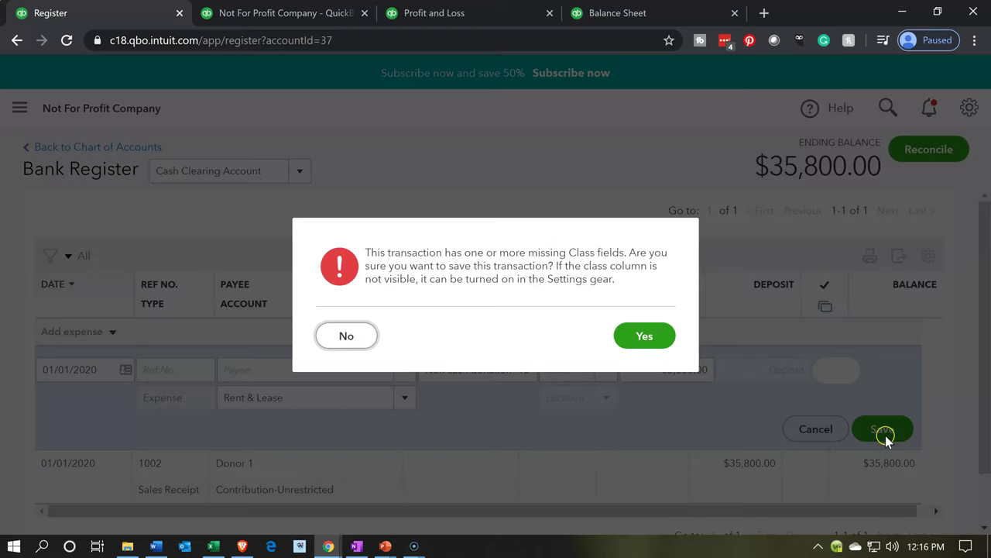
left_click(634, 341)
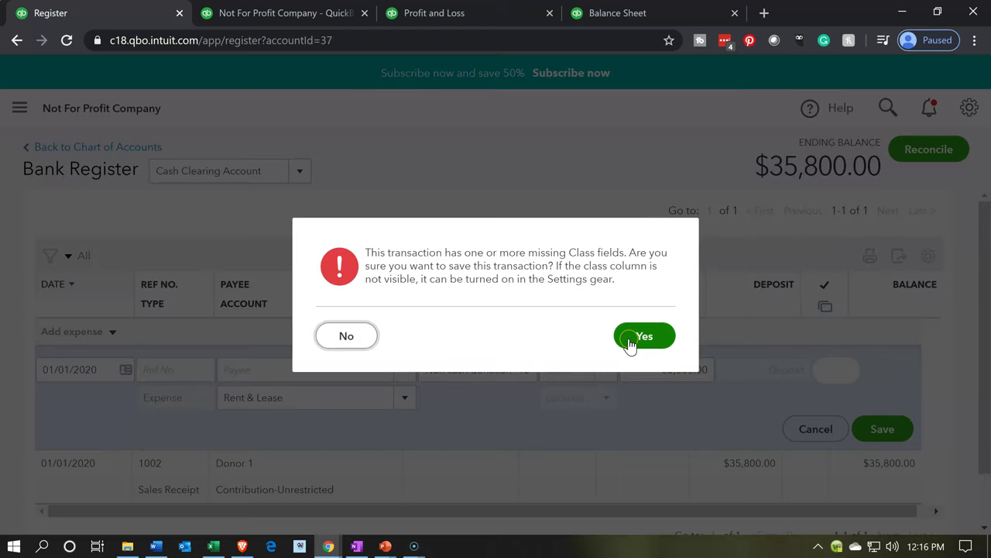
left_click(629, 344)
left_click(548, 387)
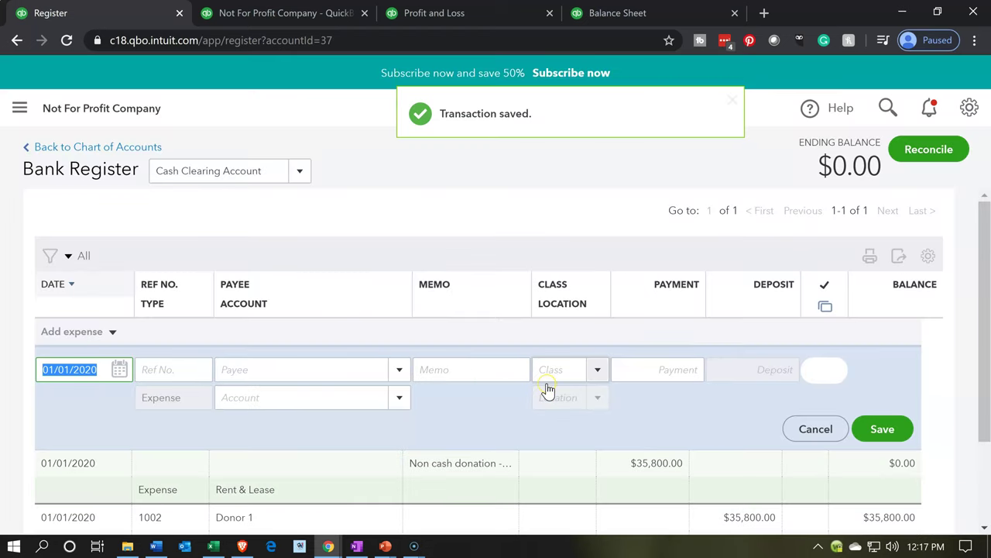
left_click(550, 388)
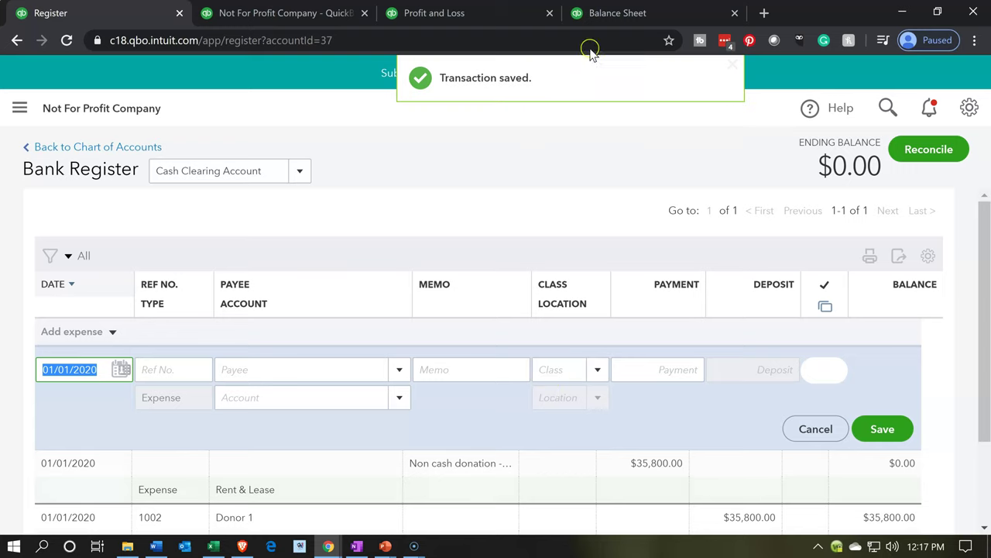
Rerun the Balance Sheet report for 01/01/2020 to 12/31/2020 and examine the Cash Clearing Account, total assets, and equity
left_click(607, 15)
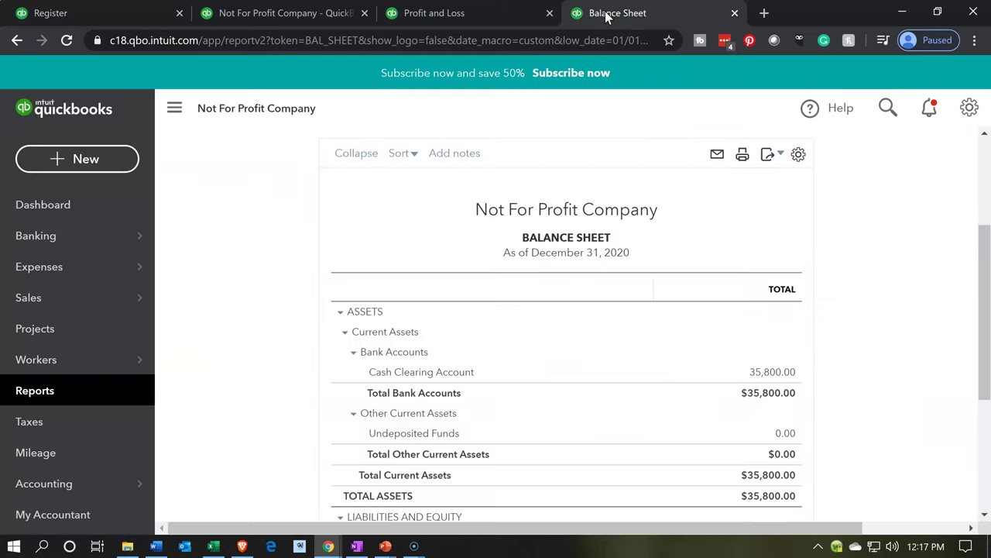
scroll(581, 182, "up", 3)
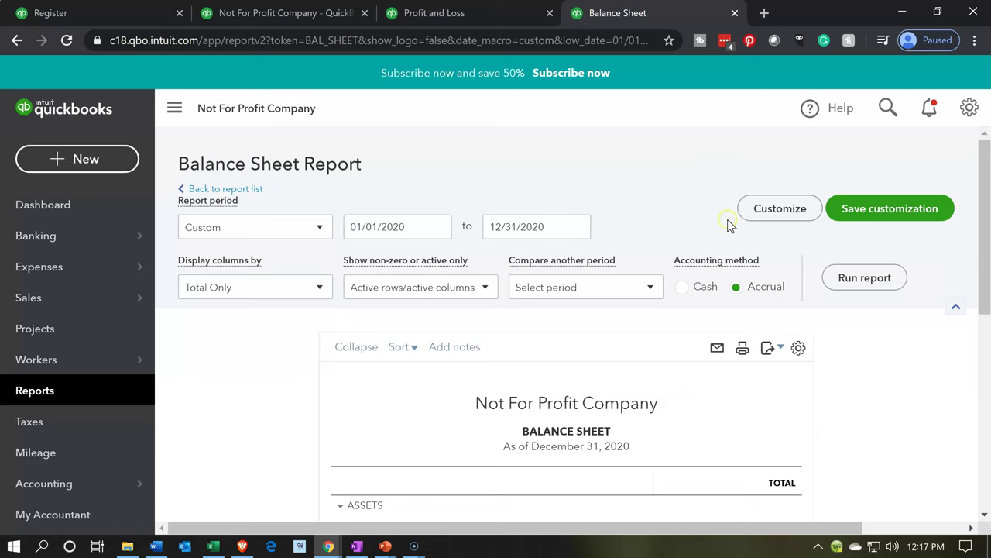
left_click(862, 282)
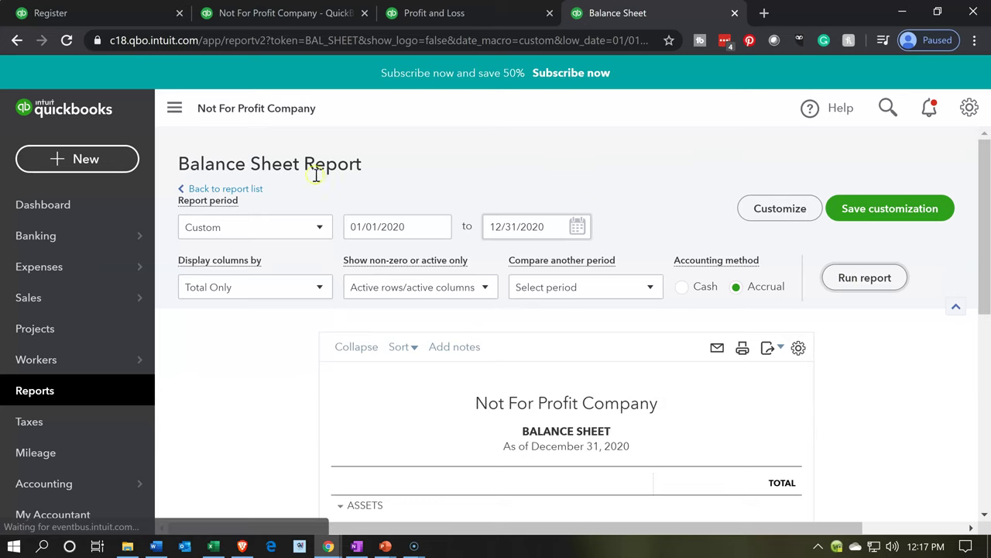
scroll(316, 178, "down", 3)
left_click(170, 110)
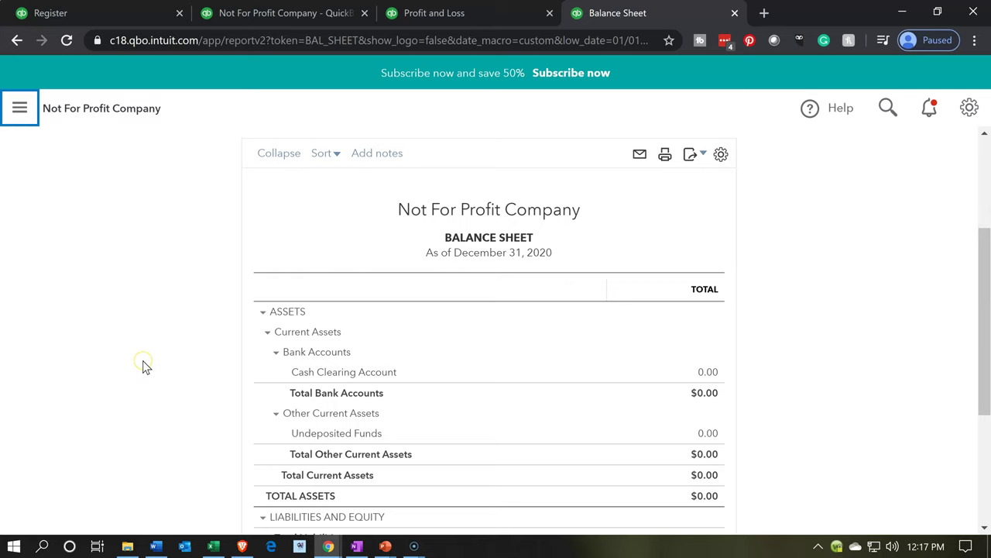
key("ctrl+plus")
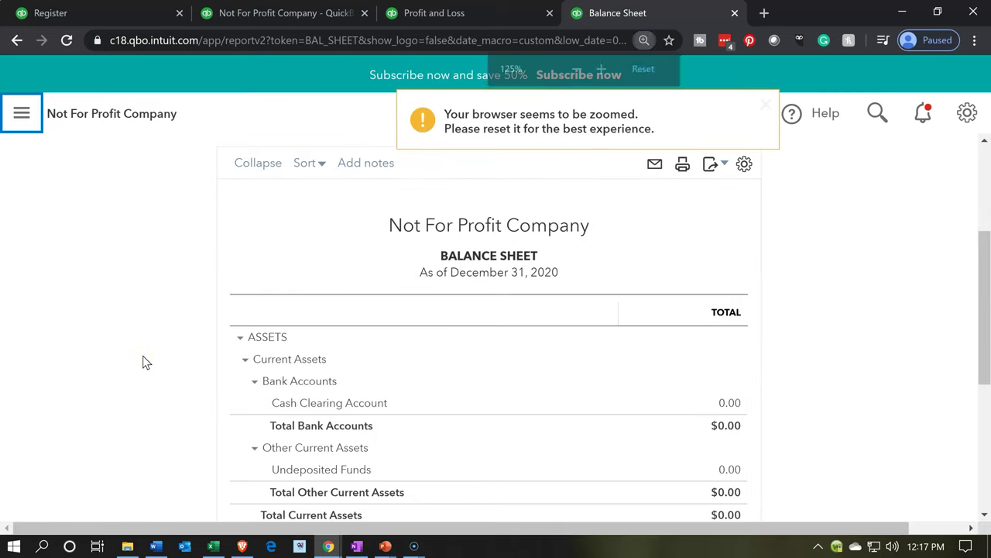
key("ctrl+plus")
scroll(310, 318, "down", 1)
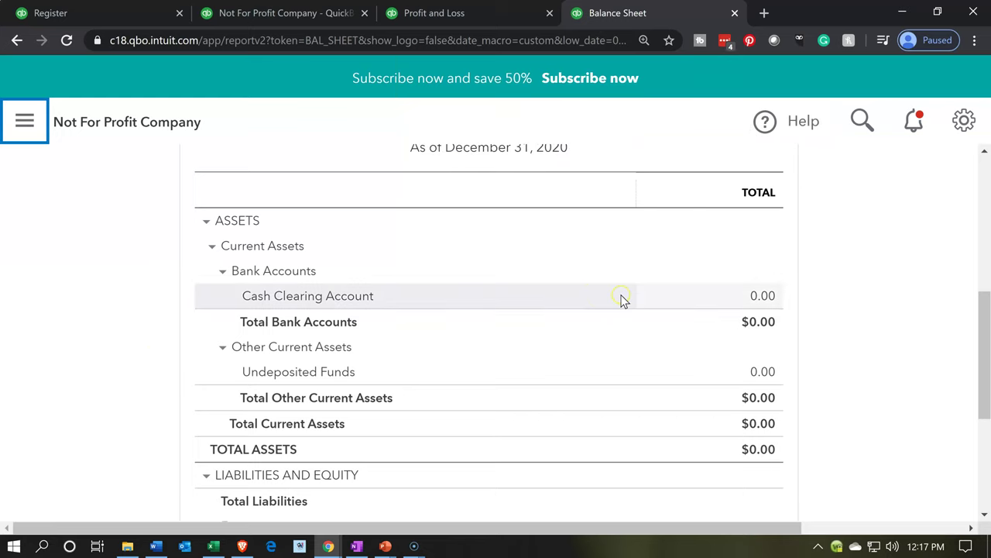
scroll(625, 301, "down", 1)
scroll(625, 302, "down", 2)
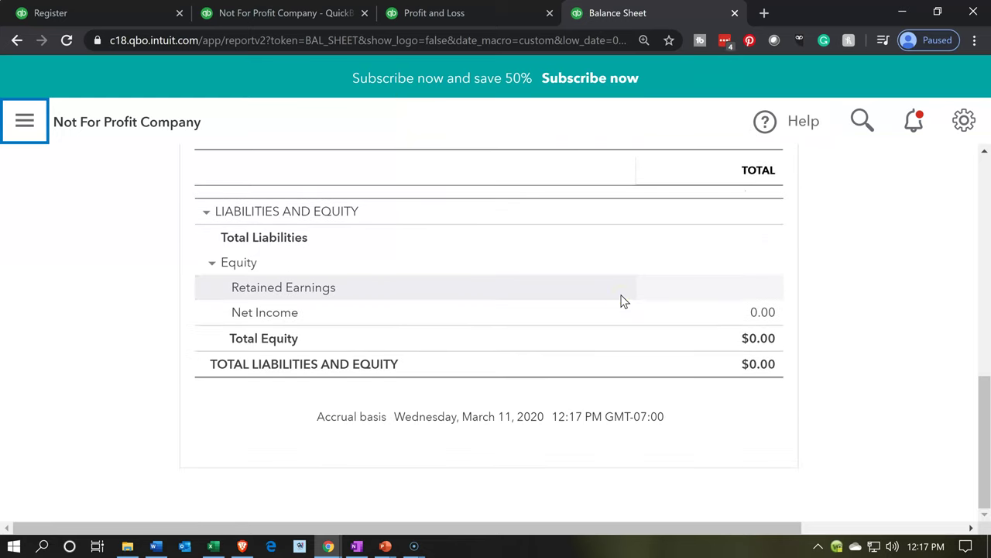
scroll(625, 301, "up", 3)
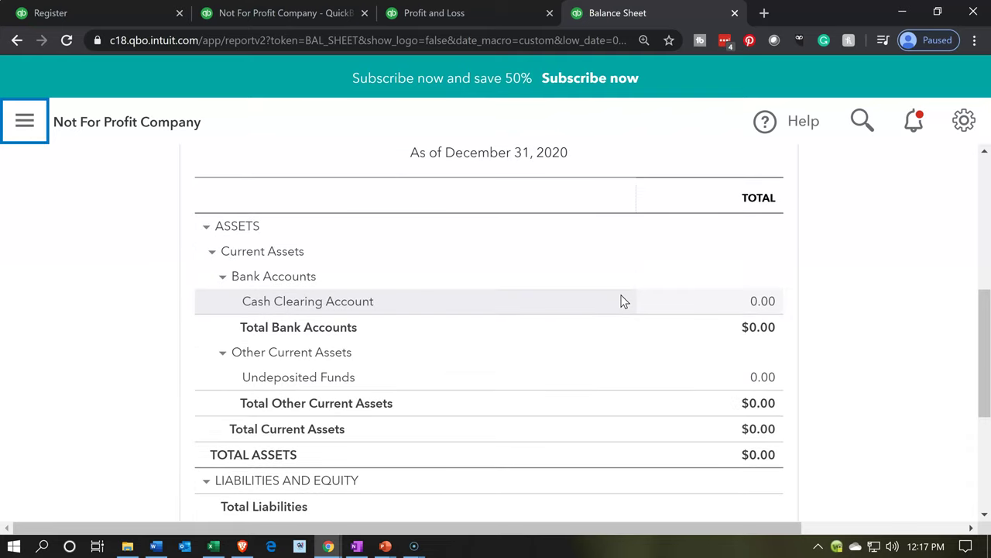
Rerun the Profit and Loss report for January to December 2020 and examine the contribution income, rent expense, and net income
left_click(459, 15)
left_click(218, 122)
scroll(403, 193, "up", 1)
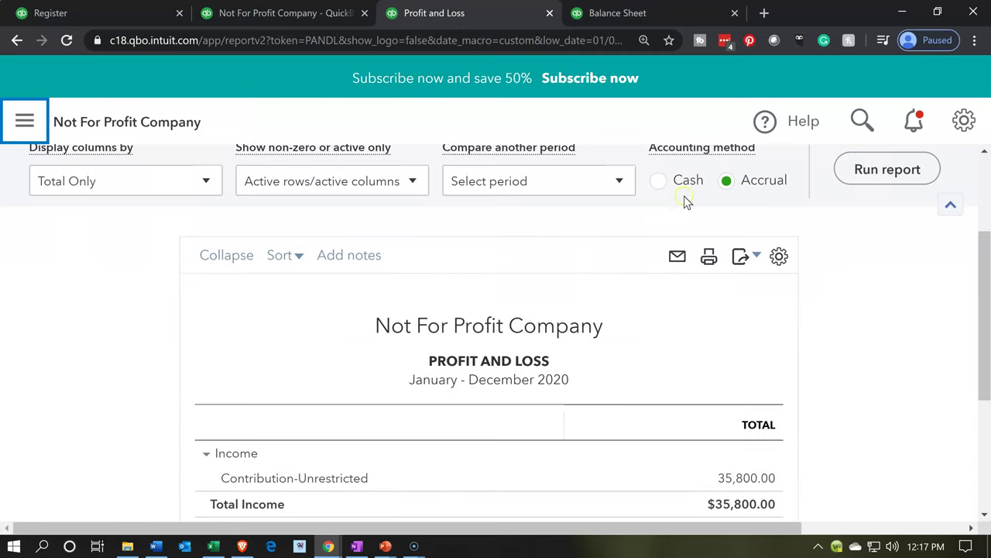
left_click(868, 165)
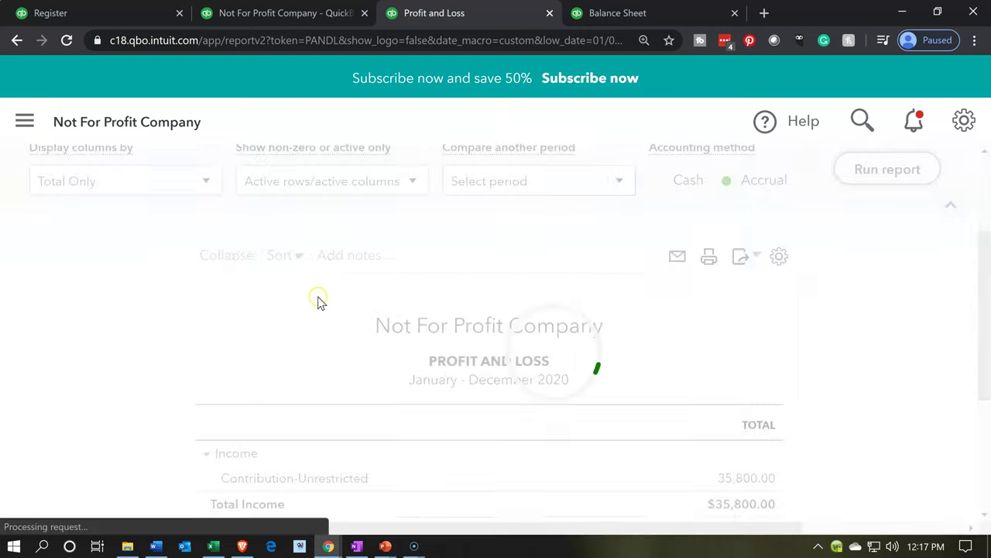
scroll(202, 328, "down", 1)
left_click(619, 329)
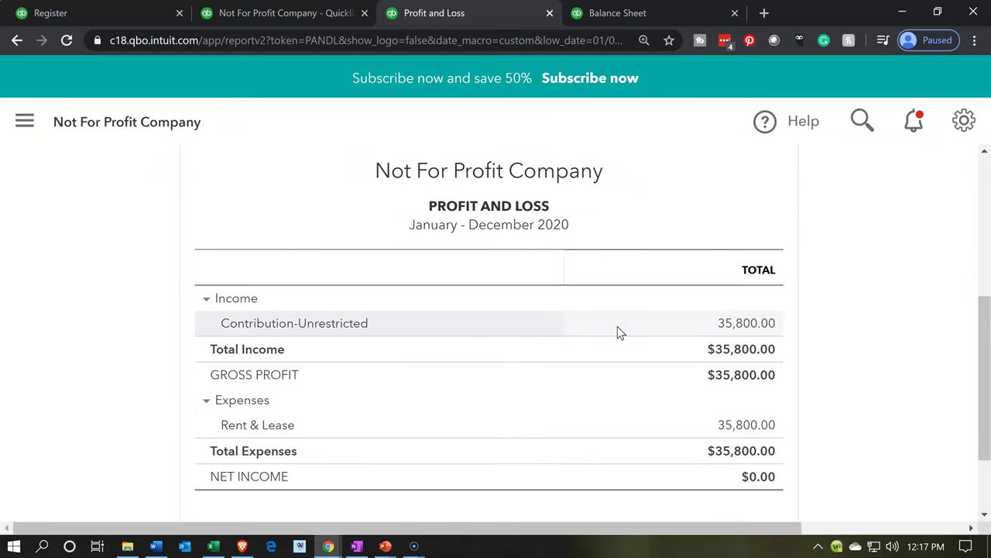
scroll(618, 326, "down", 1)
left_click(628, 347)
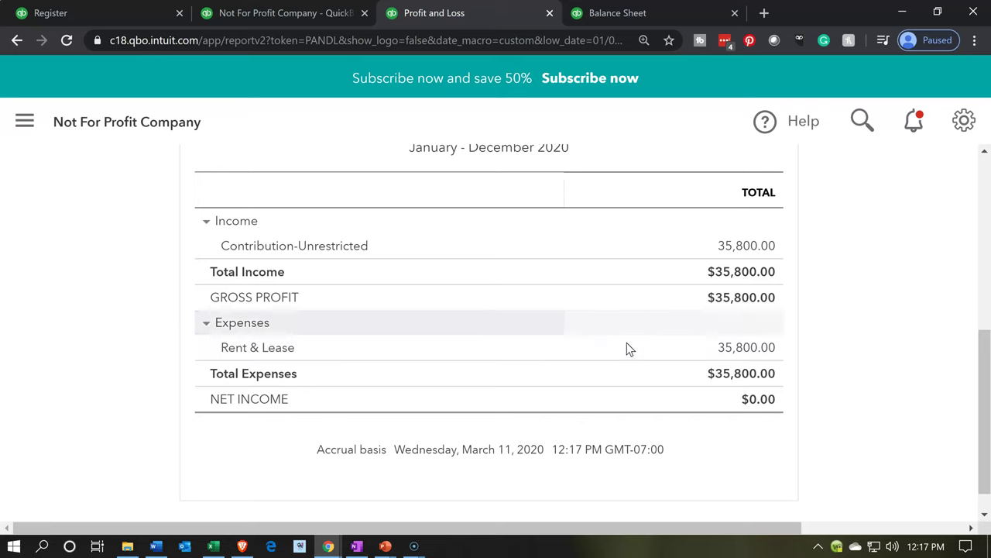
Rerun the Profit and Loss by Class report for 01/01/2020 to 03/11/2020 and examine contribution income and rent expense per class
left_click(393, 43)
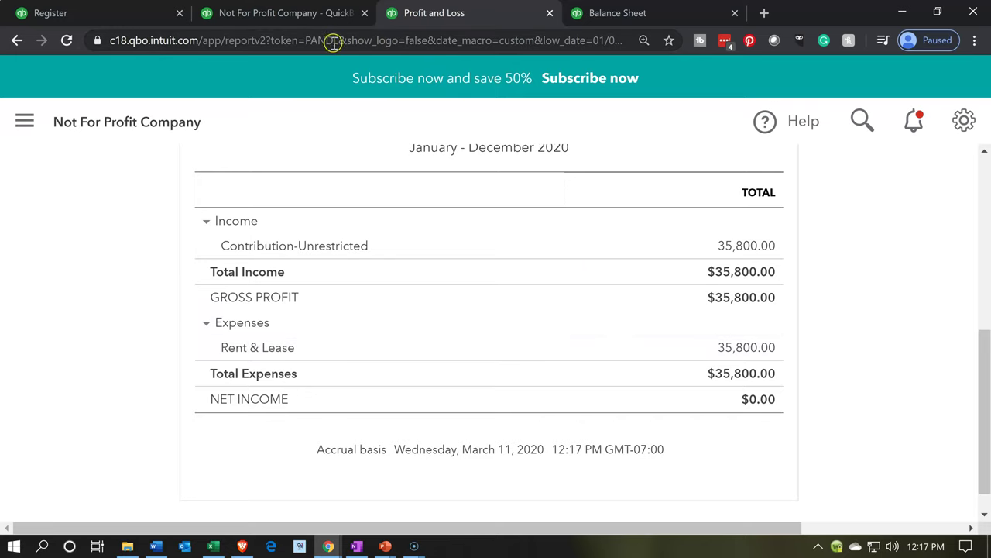
left_click(299, 23)
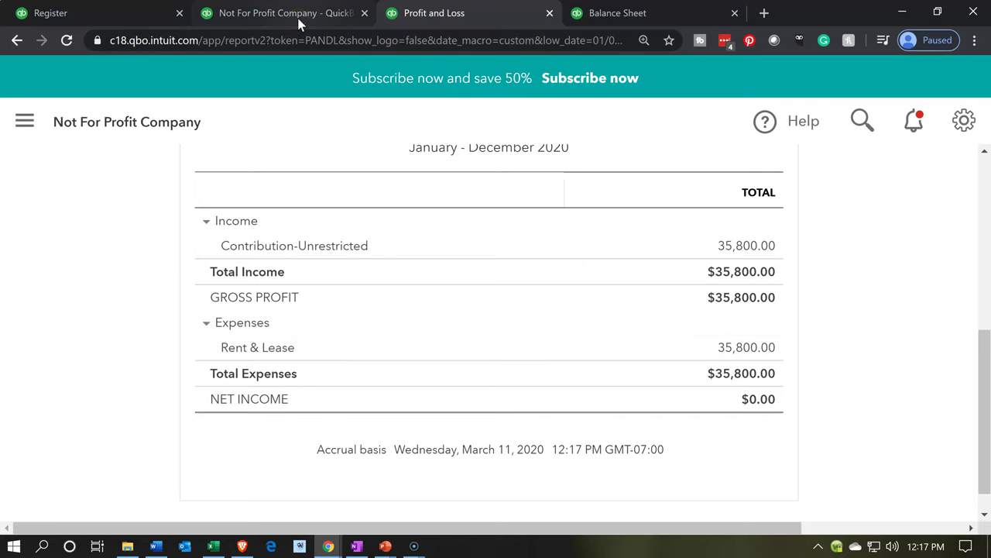
left_click(201, 136)
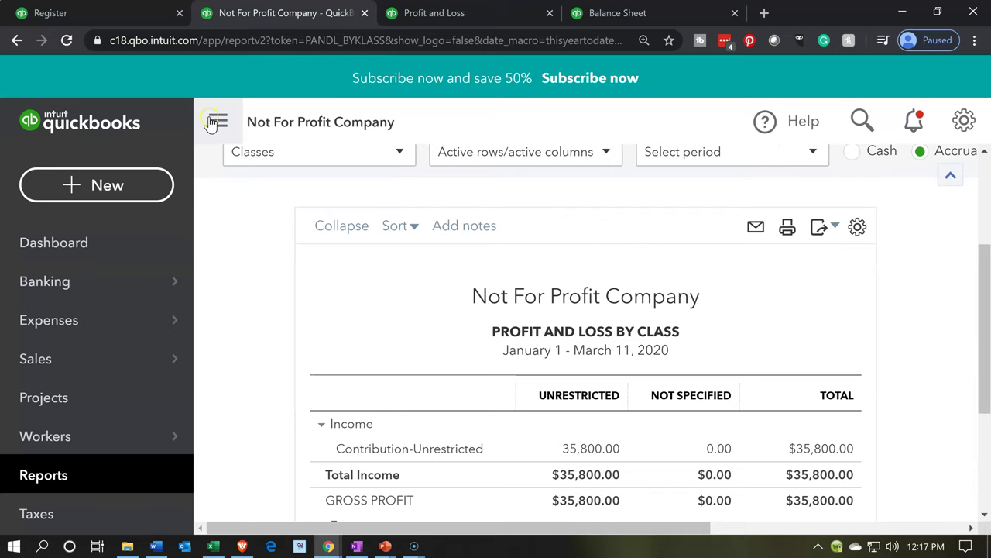
scroll(505, 387, "up", 5)
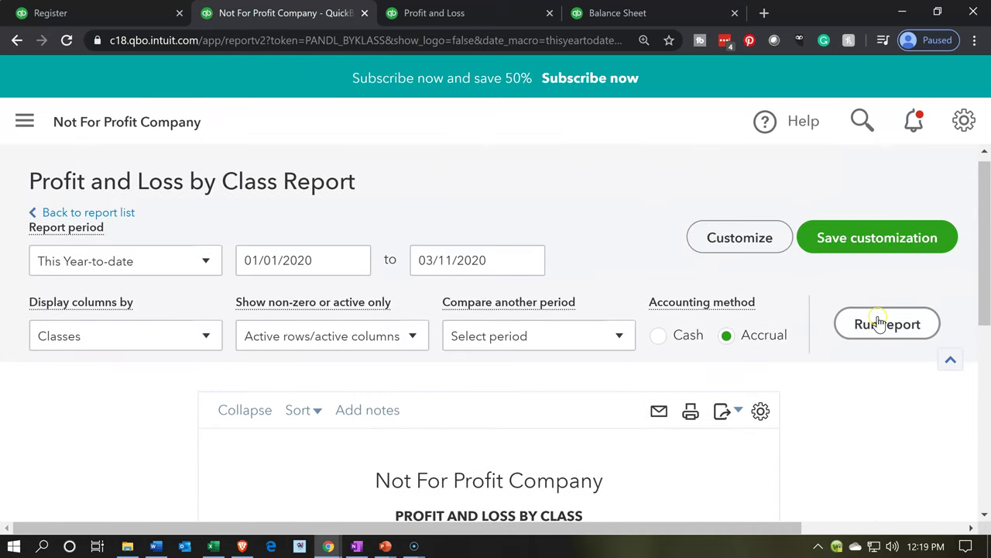
left_click(879, 324)
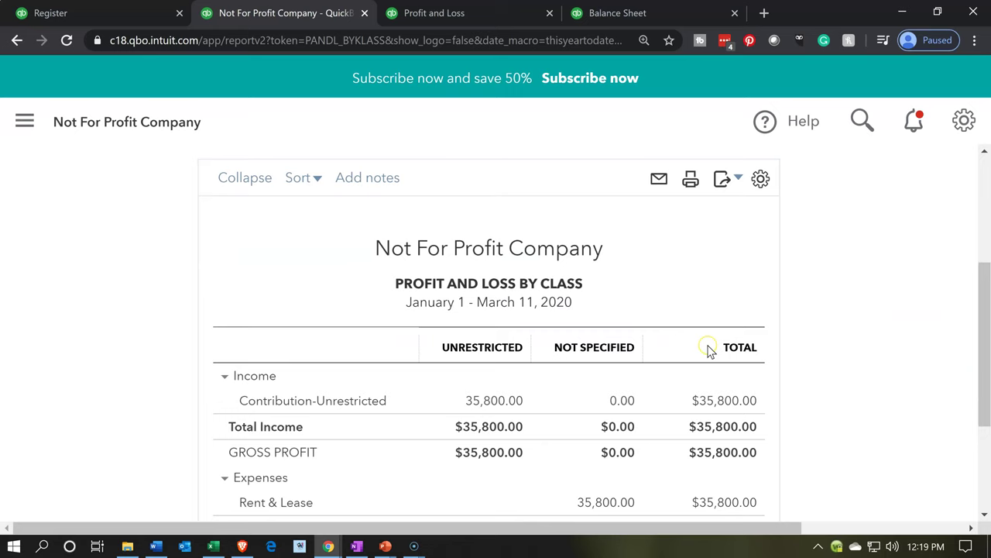
scroll(708, 350, "down", 1)
scroll(706, 349, "down", 1)
scroll(600, 307, "down", 1)
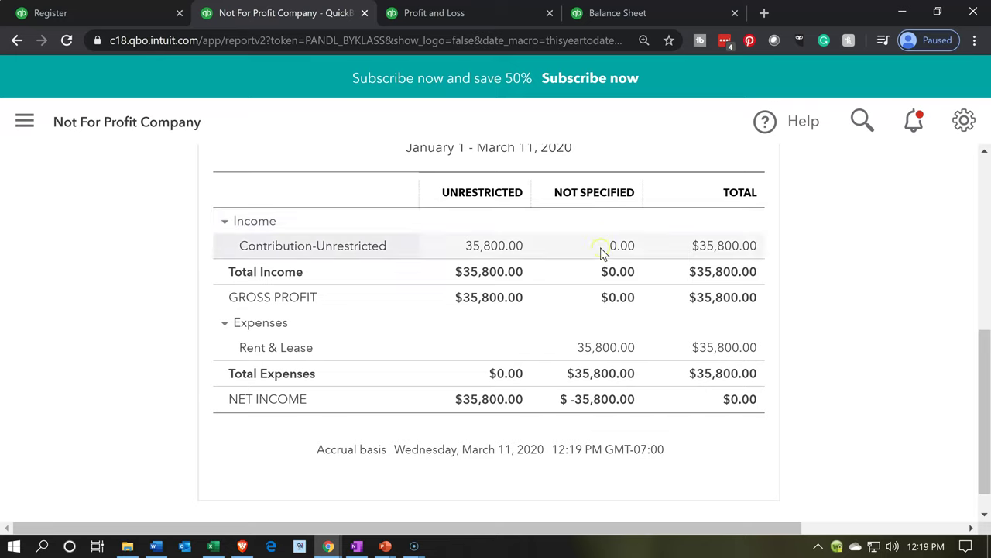
left_click(605, 343)
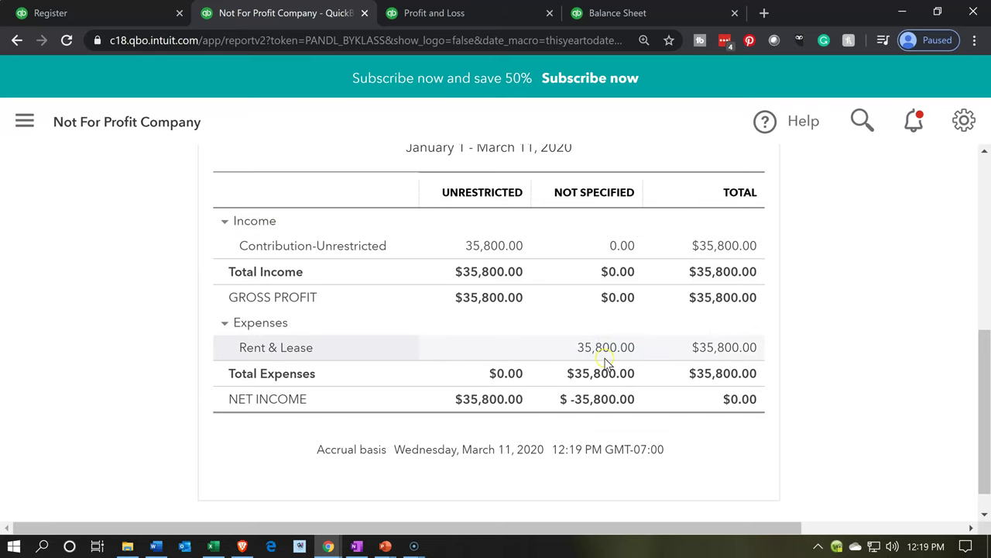
left_click(605, 351)
left_click(634, 355)
left_click(629, 351)
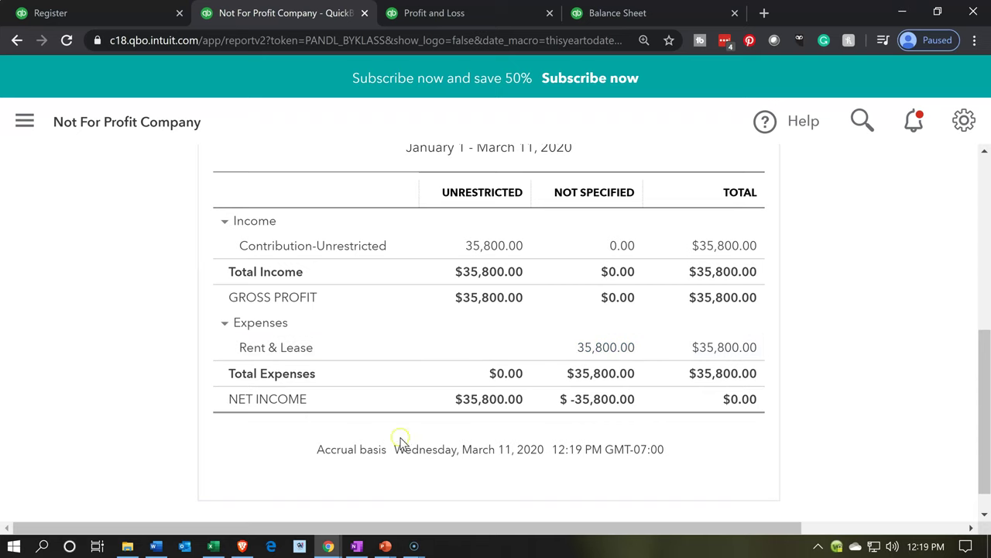
Switch to the Excel workbook, examine the Rent Expense allocation and function percentages on sheet 1, and return to the QuickBooks class report
left_click(215, 546)
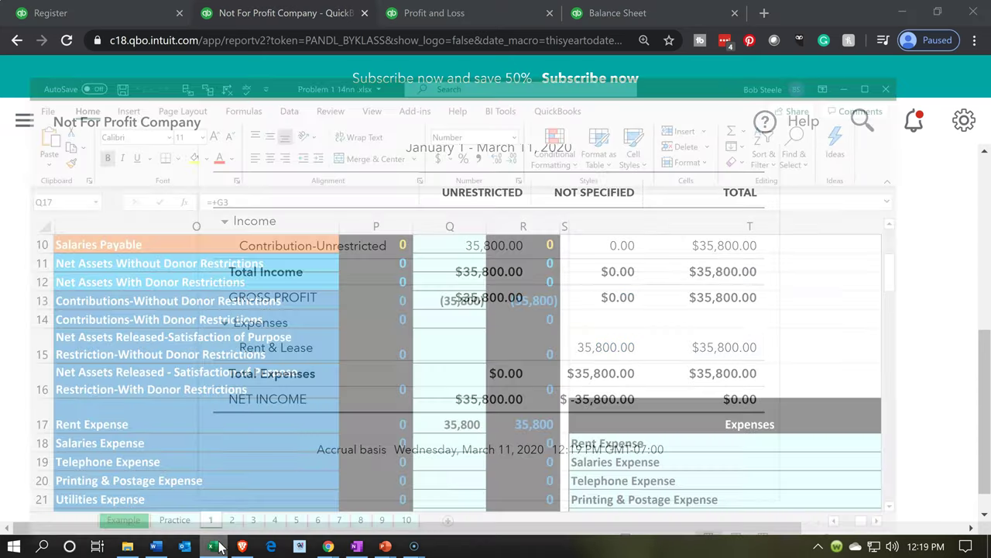
left_click(448, 424)
key("Right")
key("Right")
key("Right")
key("Right")
key("Right")
key("Right")
key("Right")
key("Right")
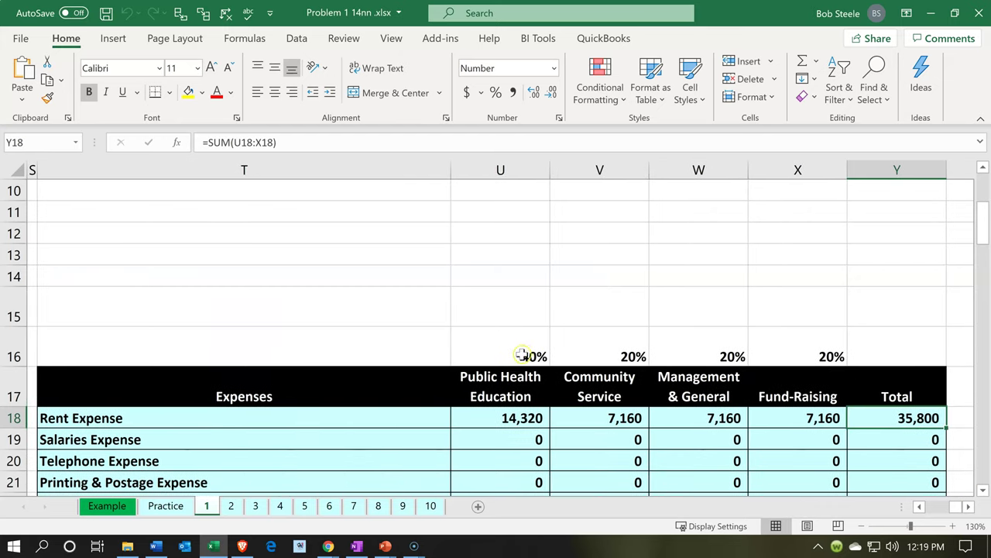
left_click(524, 352)
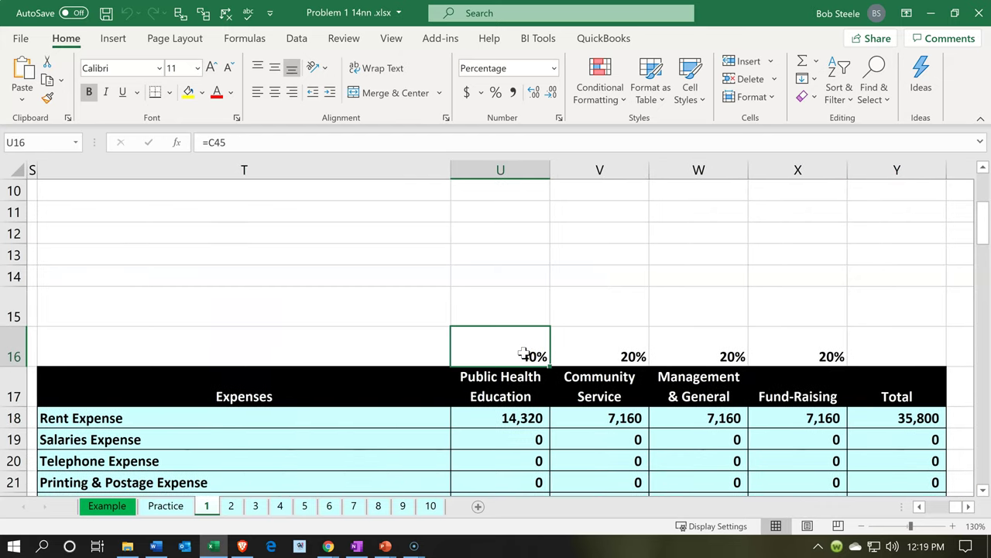
left_click(210, 546)
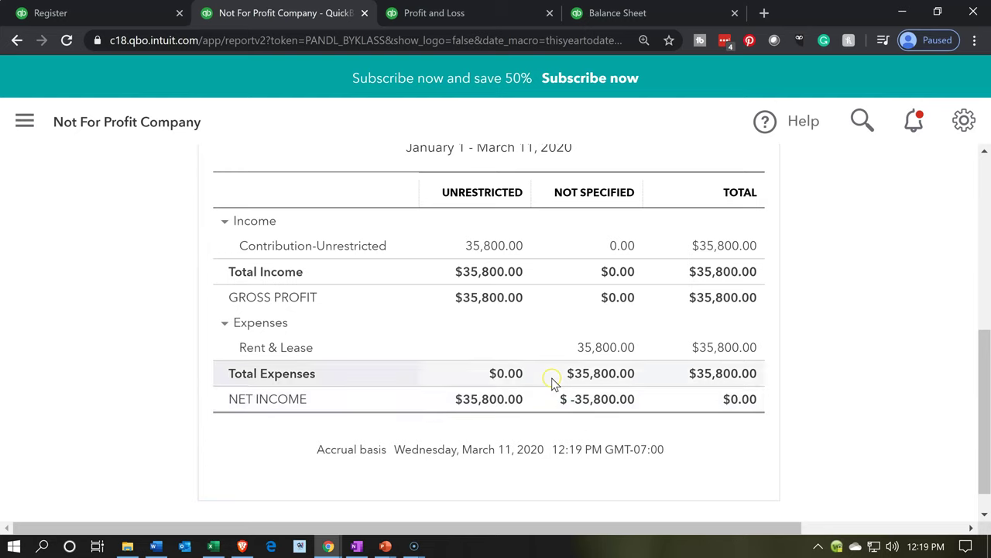
Drill down from the unclassified Rent & Lease amount to its expense, examine the category line and class, and return to the report summary
left_click(600, 349)
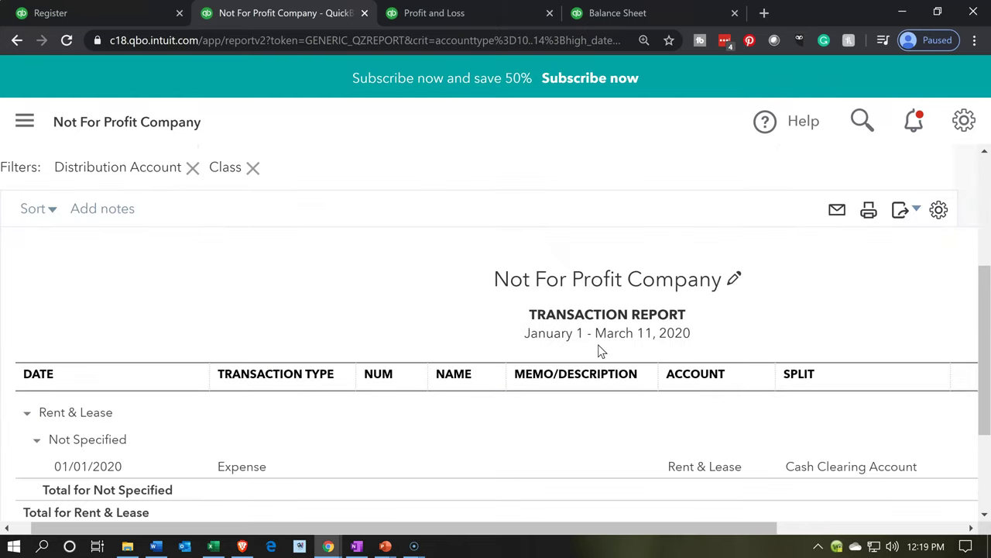
scroll(600, 351, "down", 2)
left_click_drag(721, 325, 719, 325)
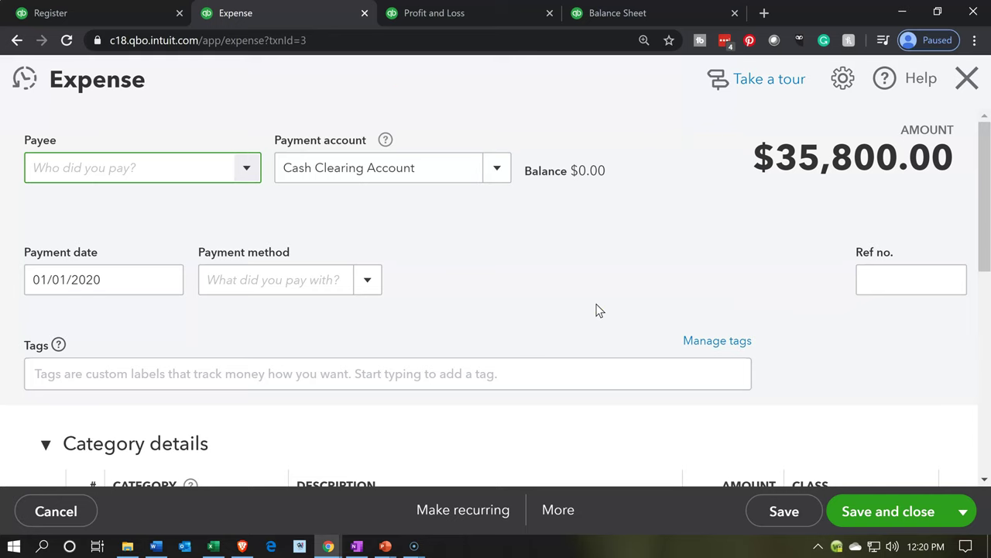
key("ctrl+minus")
key("ctrl+minus")
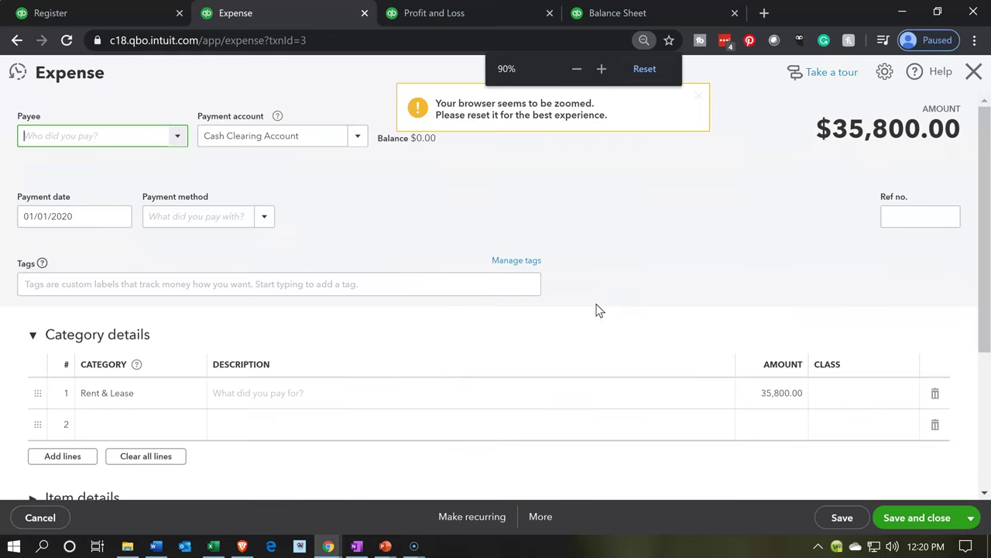
left_click(579, 395)
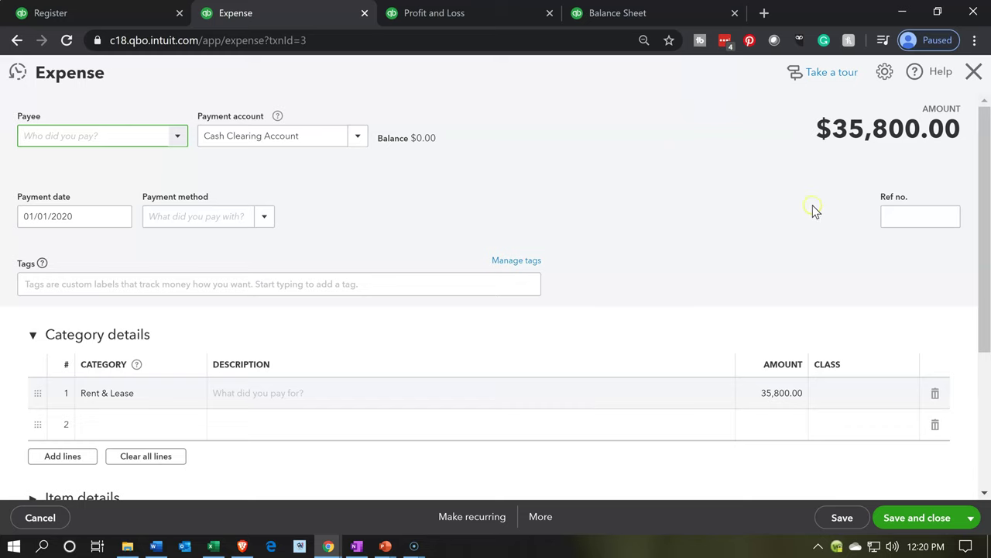
left_click(973, 75)
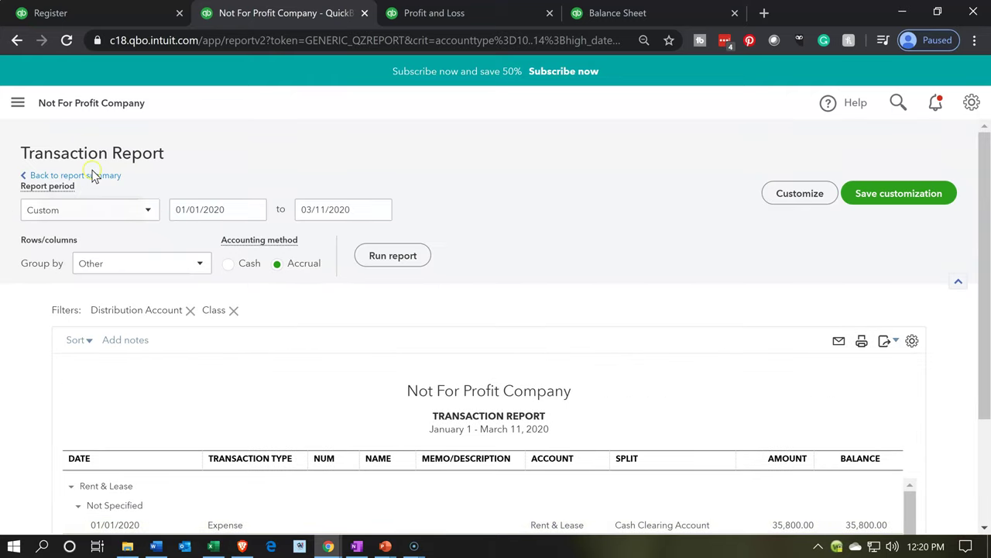
left_click(90, 176)
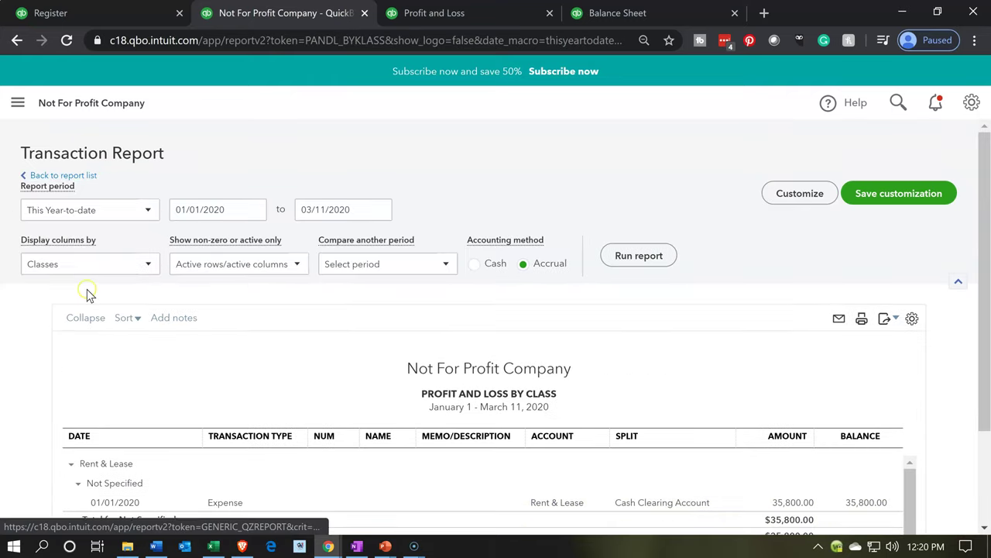
From the Cash Clearing Account register, go to the report list, open Income by Customer Summary, and examine Donor 1's income
left_click(104, 17)
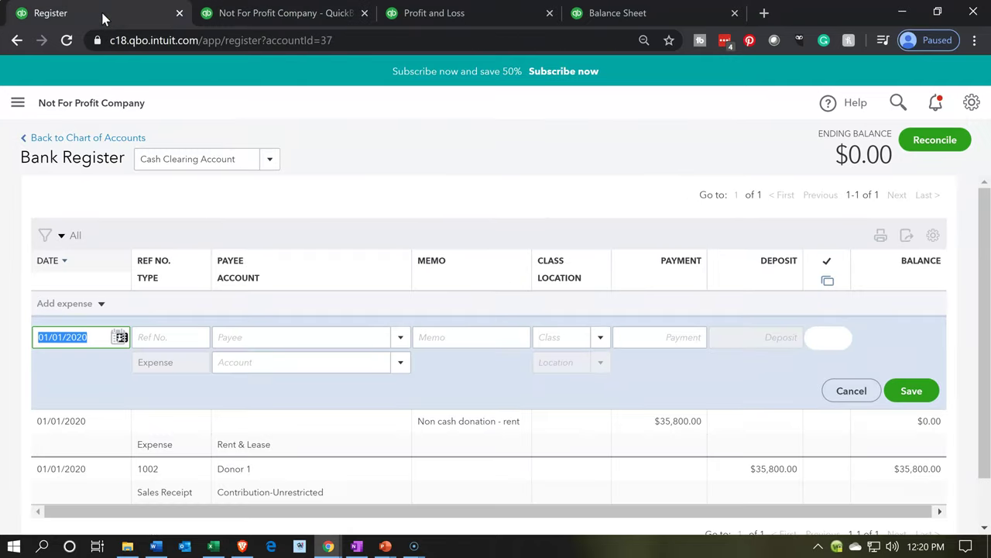
left_click(19, 103)
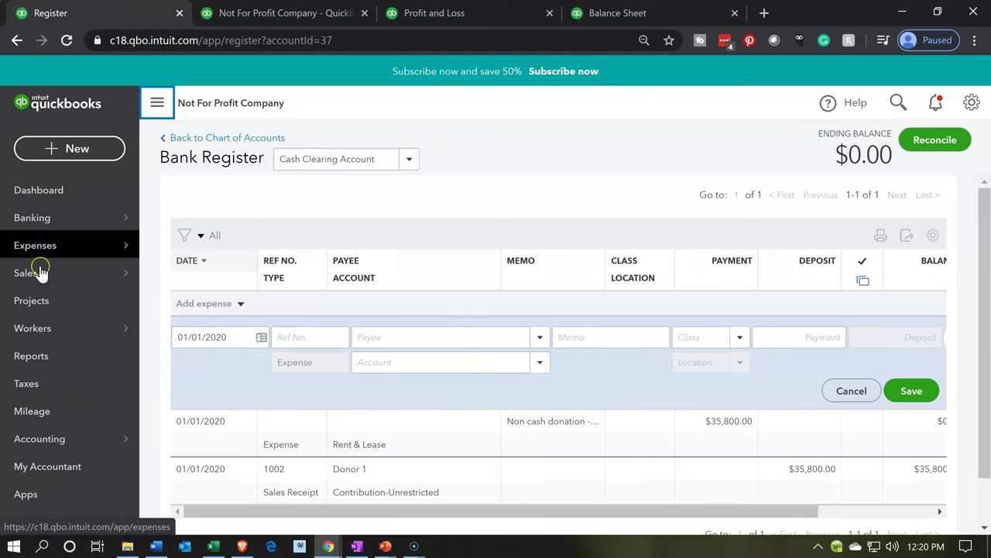
left_click(49, 356)
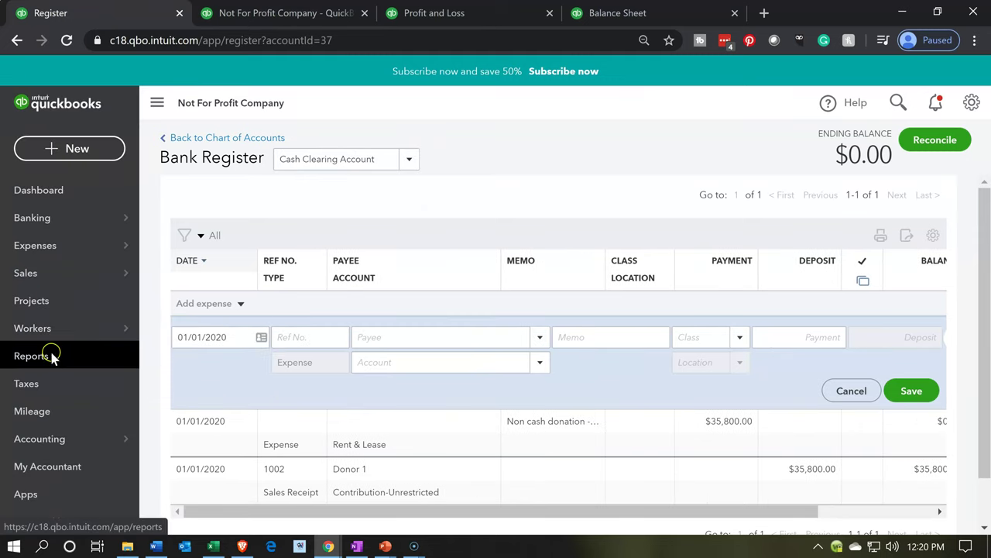
scroll(352, 400, "down", 3)
scroll(352, 396, "down", 10)
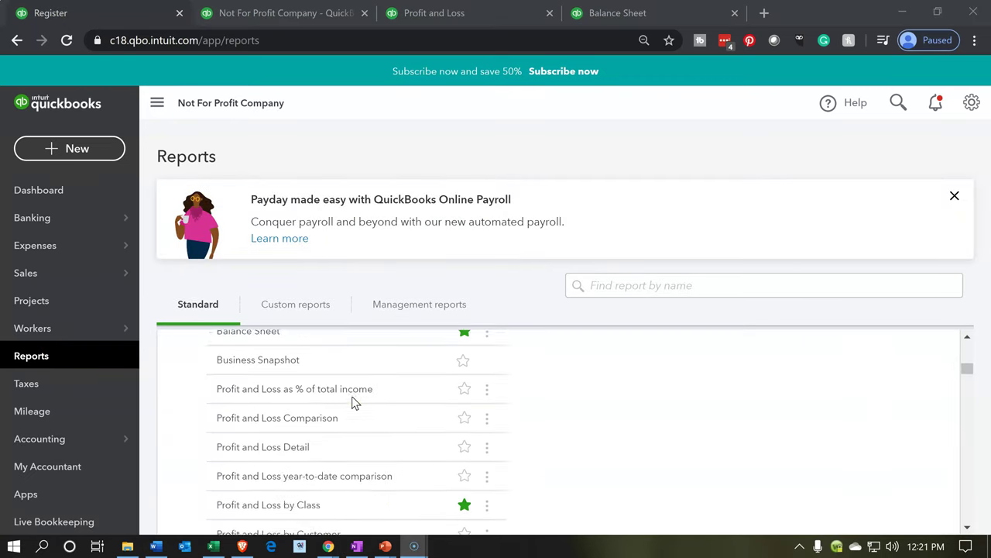
scroll(354, 402, "down", 2)
scroll(351, 399, "down", 10)
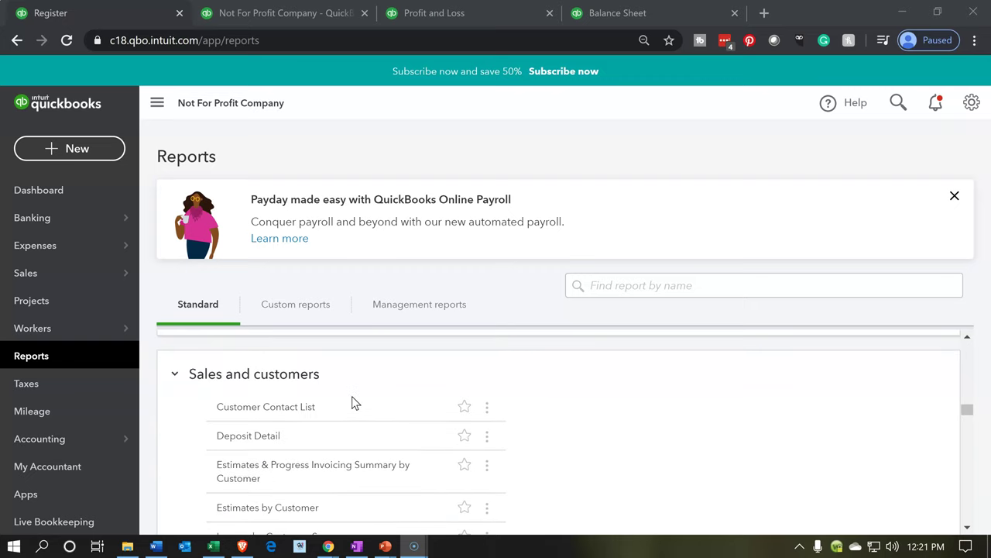
scroll(358, 438, "down", 1)
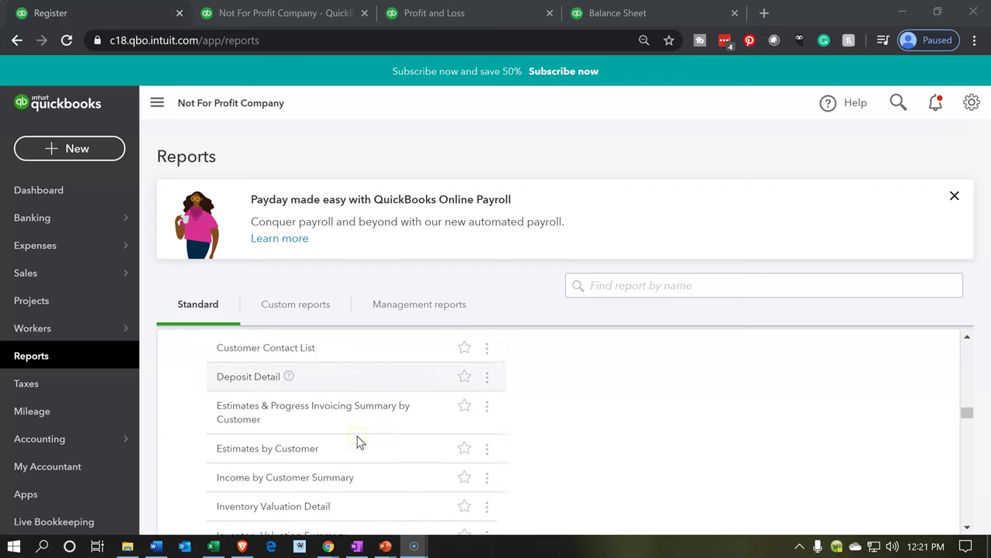
scroll(359, 442, "down", 1)
scroll(358, 441, "down", 1)
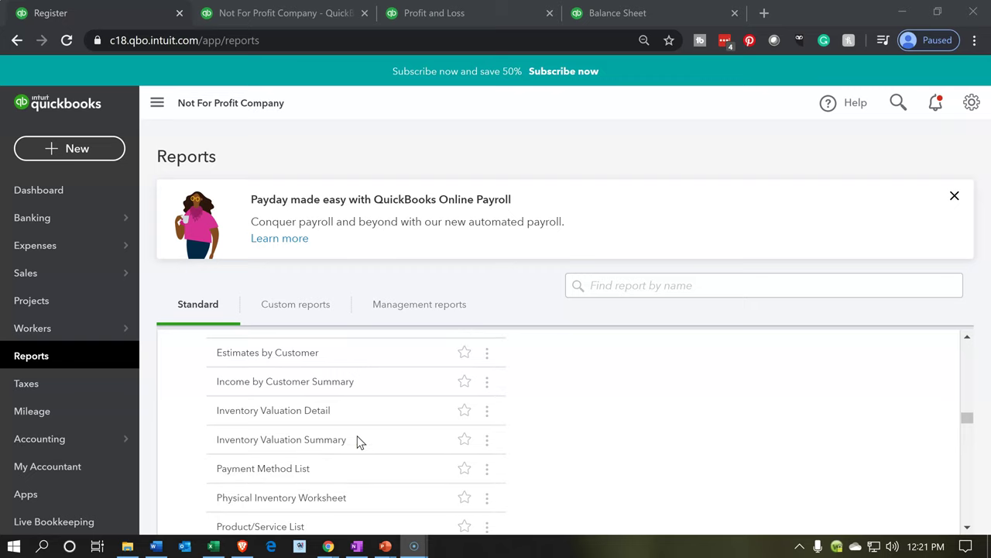
left_click(287, 391)
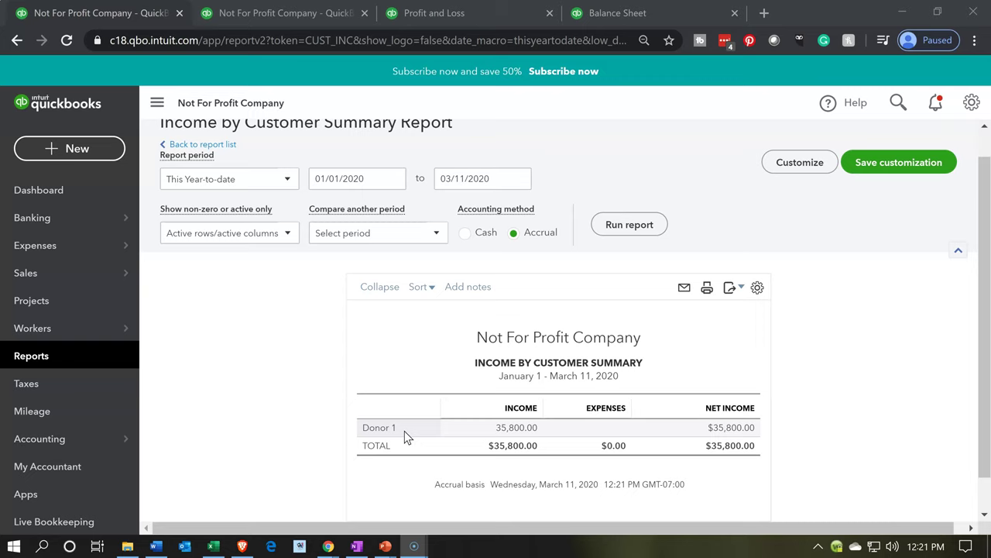
left_click(467, 432)
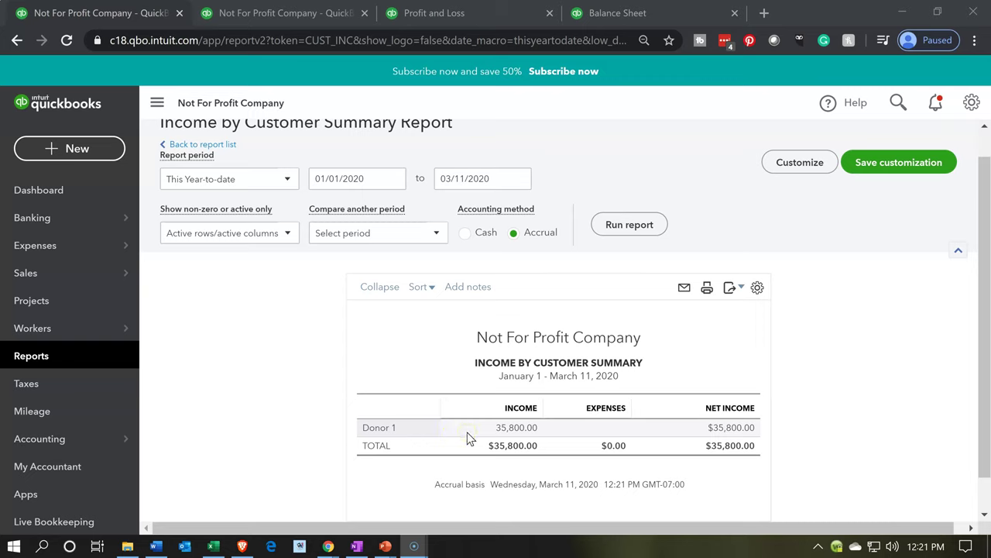